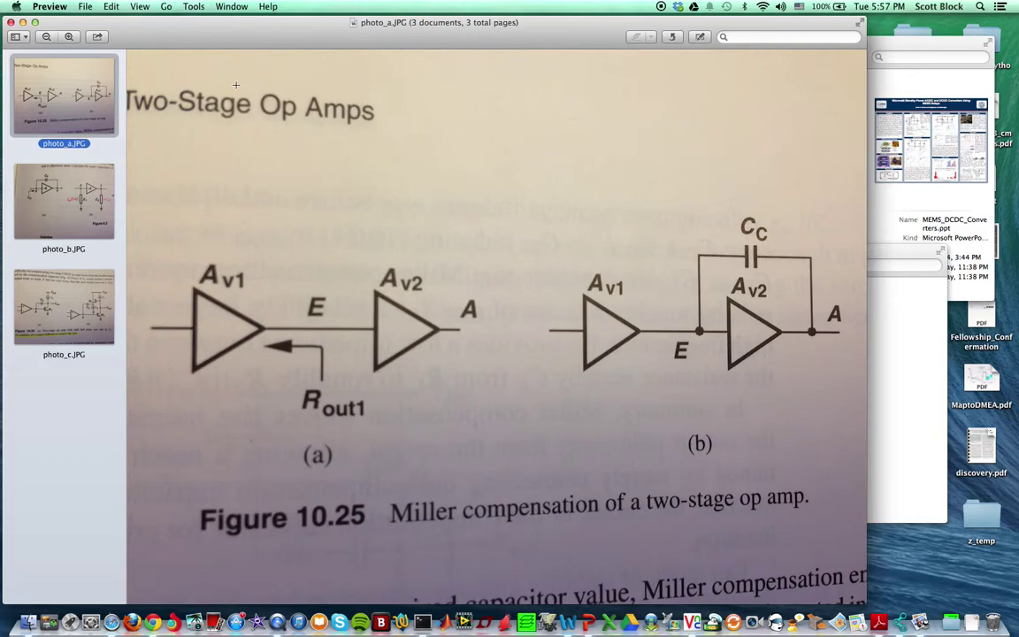
Leave the textbook photo in Preview for the desktop showing the OPAMP_NL_TB schematic
key("ctrl+Right")
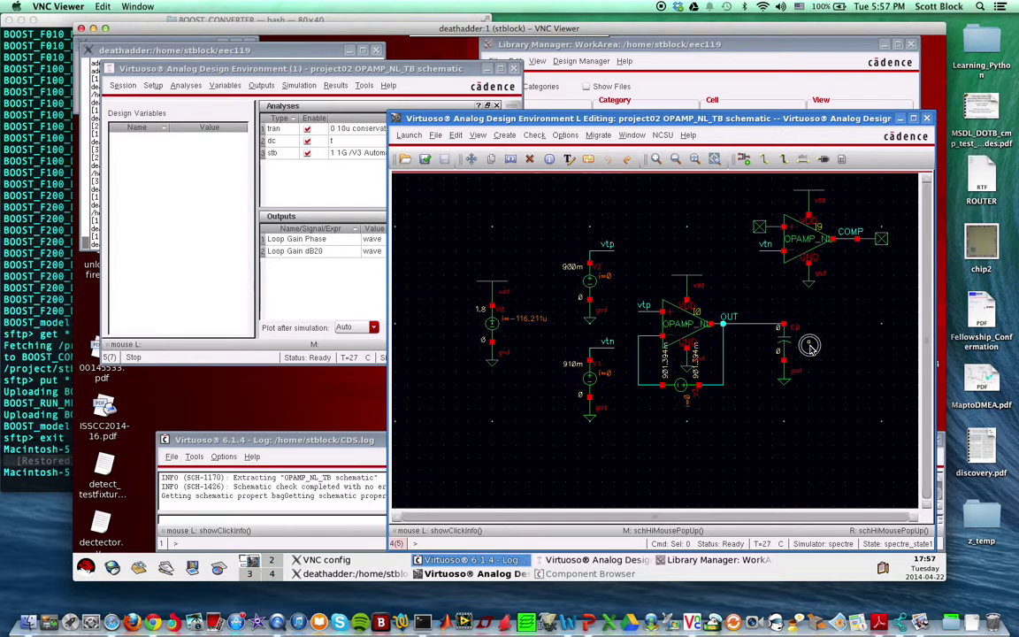
Change capacitor C0 to 25p F and check and save the schematic
left_click(784, 348)
key("q")
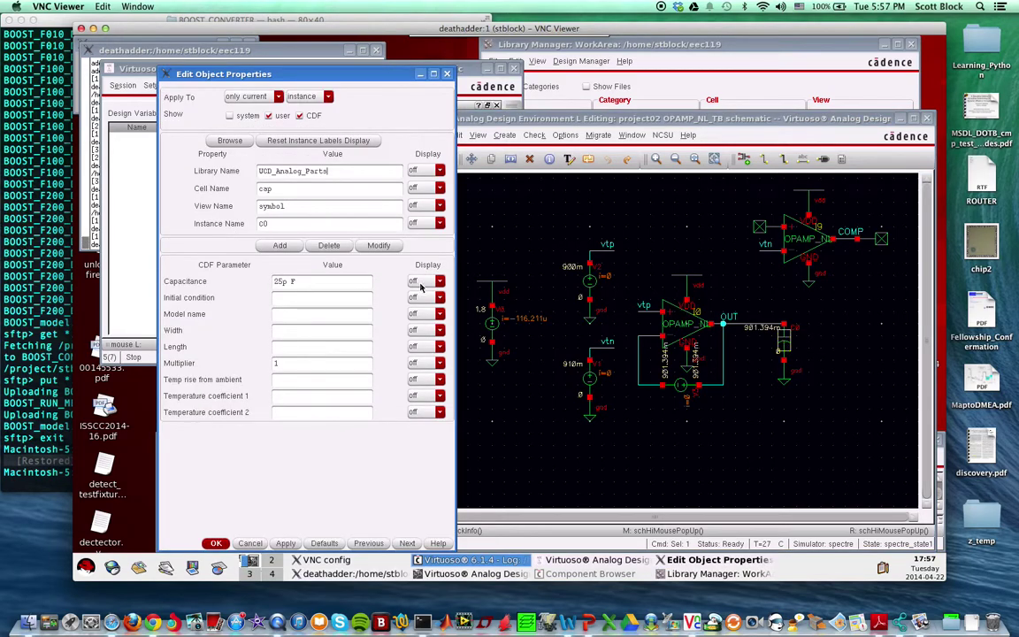
left_click(216, 544)
left_click(425, 159)
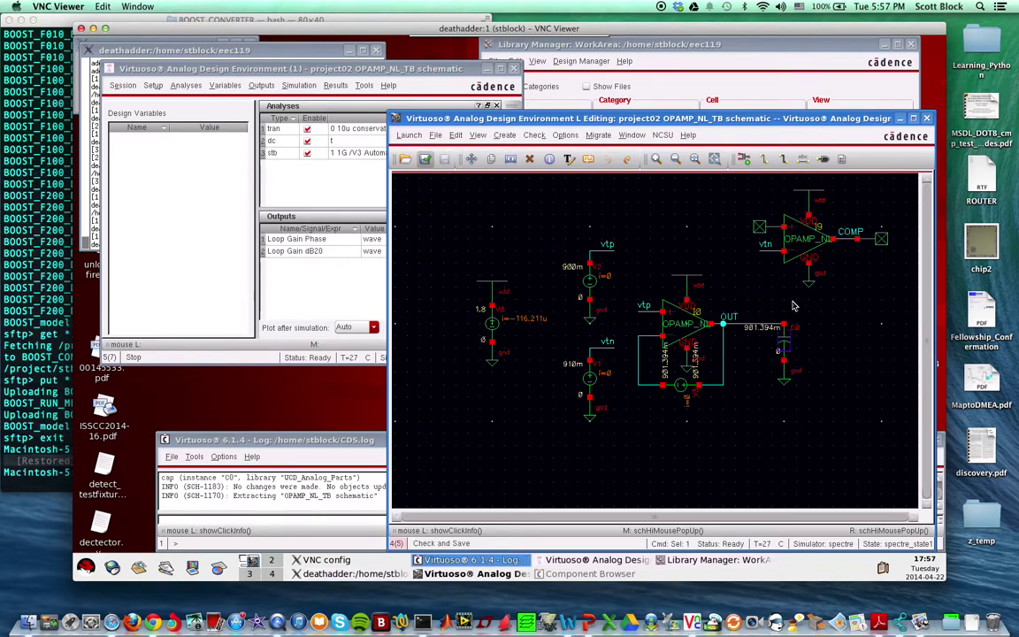
Run the simulation, split loop-gain phase and dB20 into strips, and close the log
left_click(298, 281)
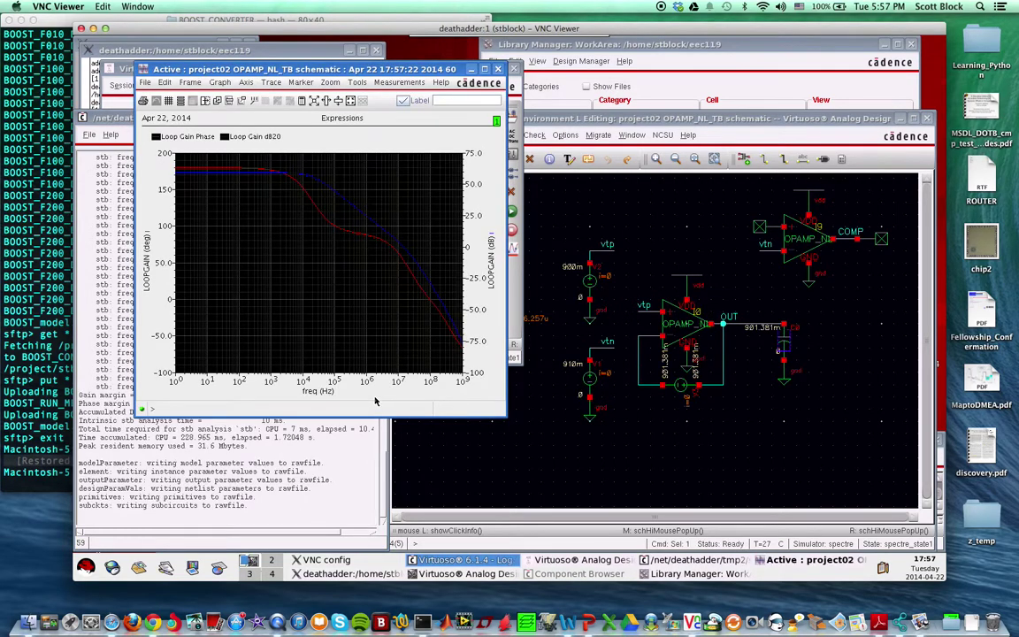
left_click(157, 99)
left_click(305, 423)
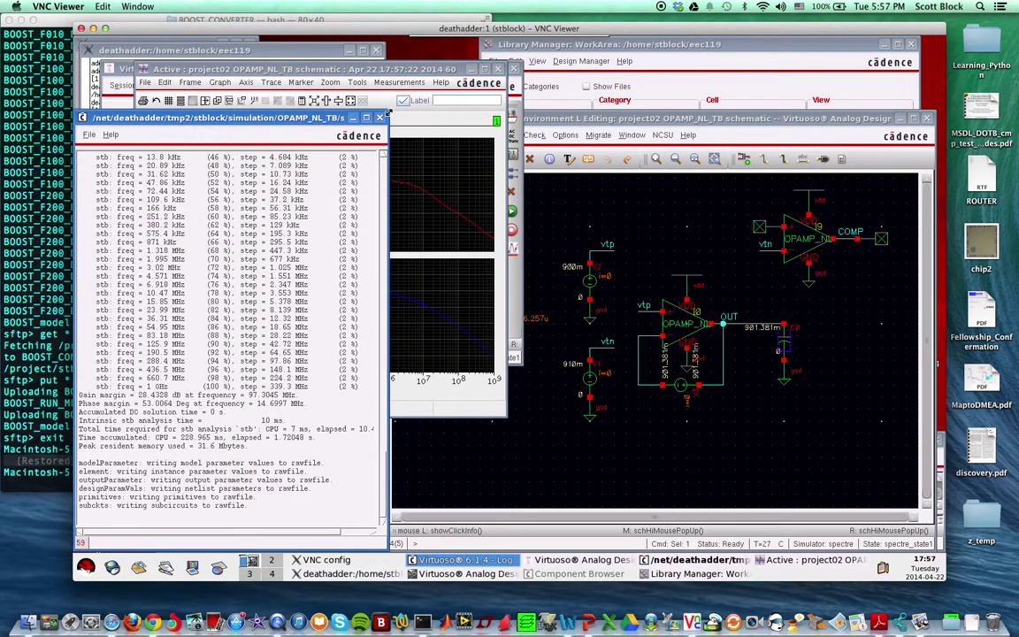
left_click(386, 114)
In Direct Plot, select stb results and read the 53.0064° phase margin
left_click(510, 266)
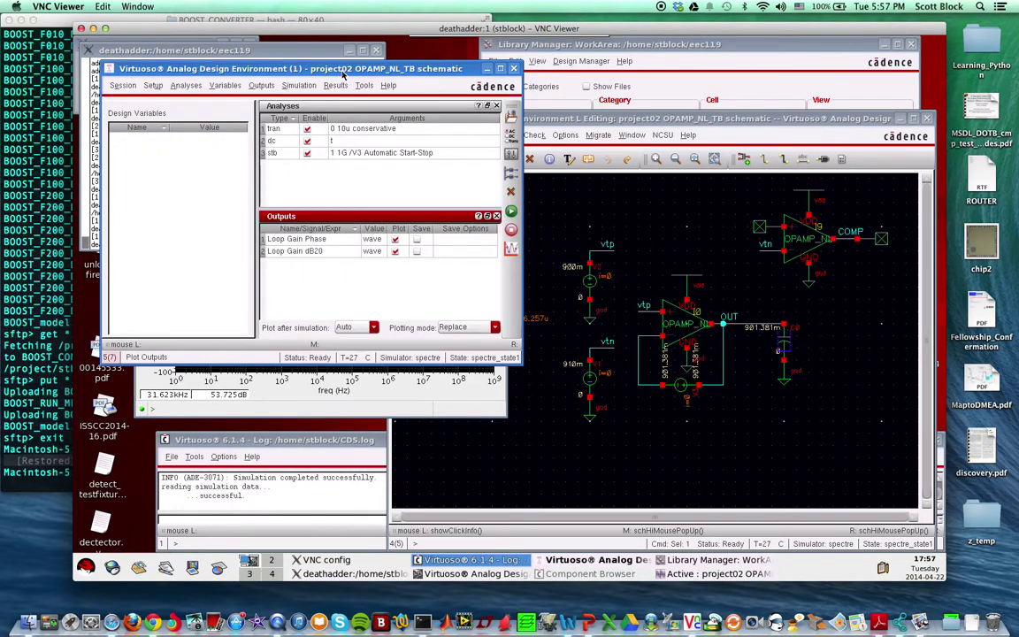
left_click(261, 85)
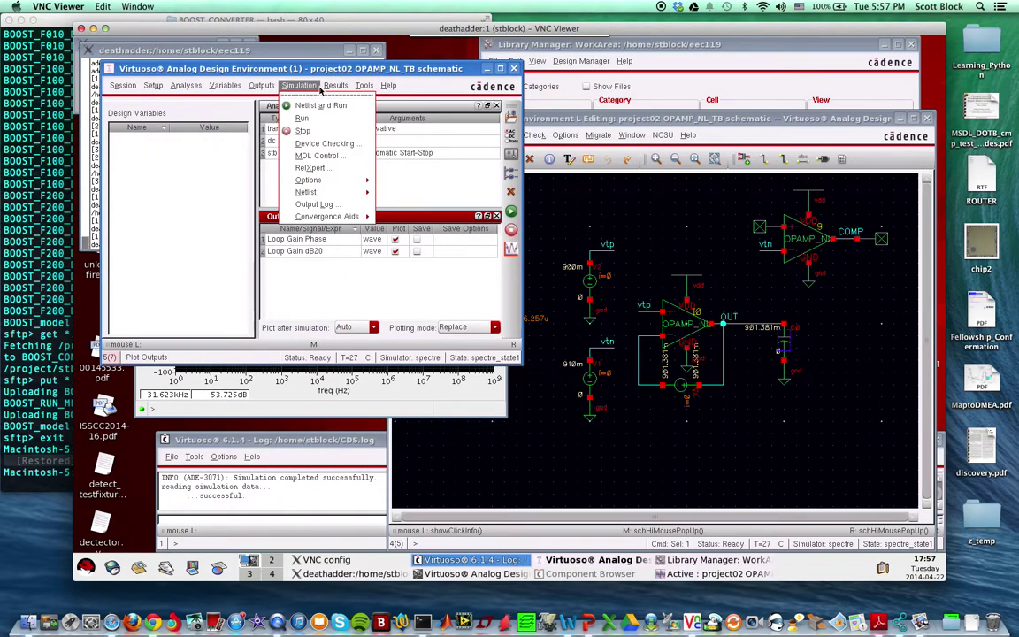
mouse_move(380, 117)
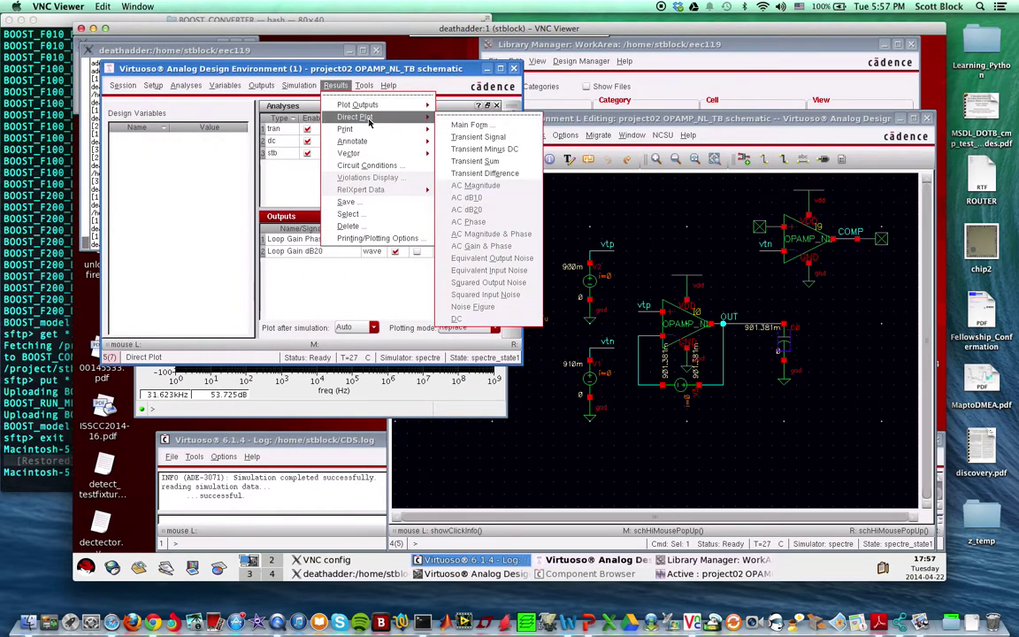
left_click(466, 126)
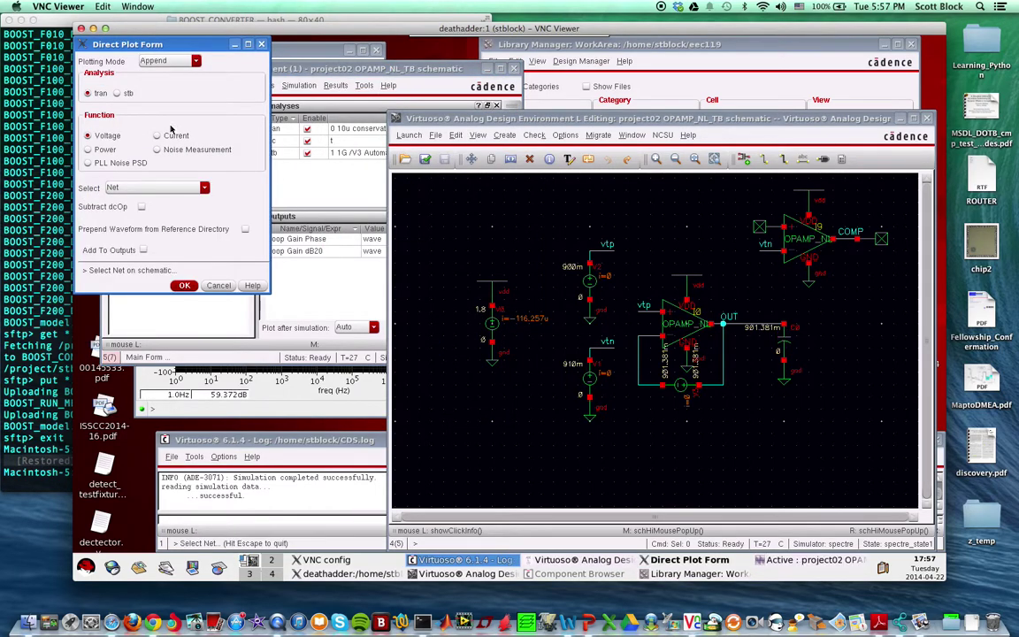
left_click(118, 94)
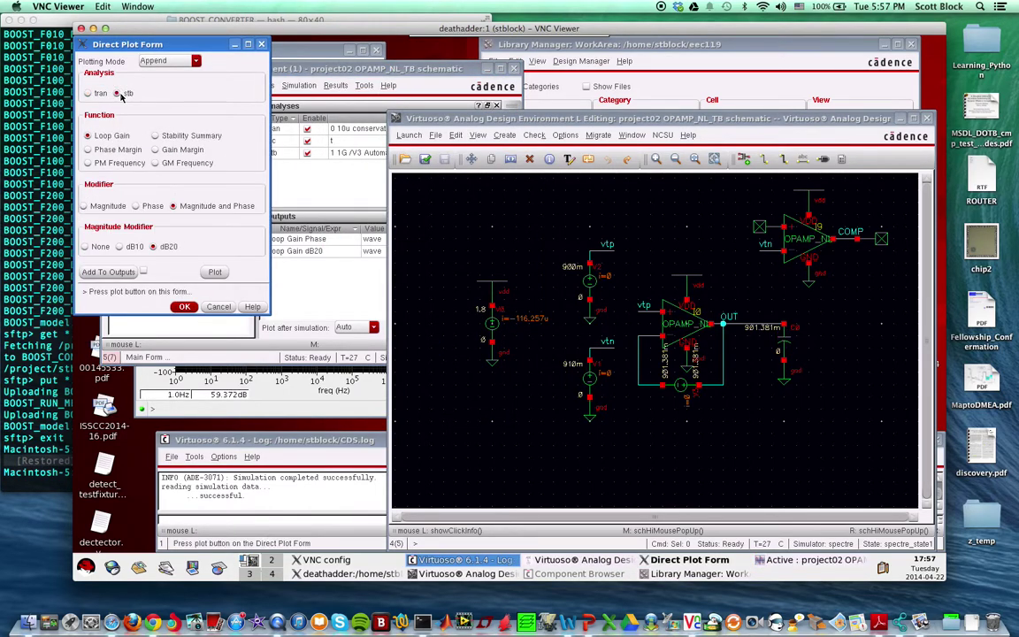
left_click(96, 151)
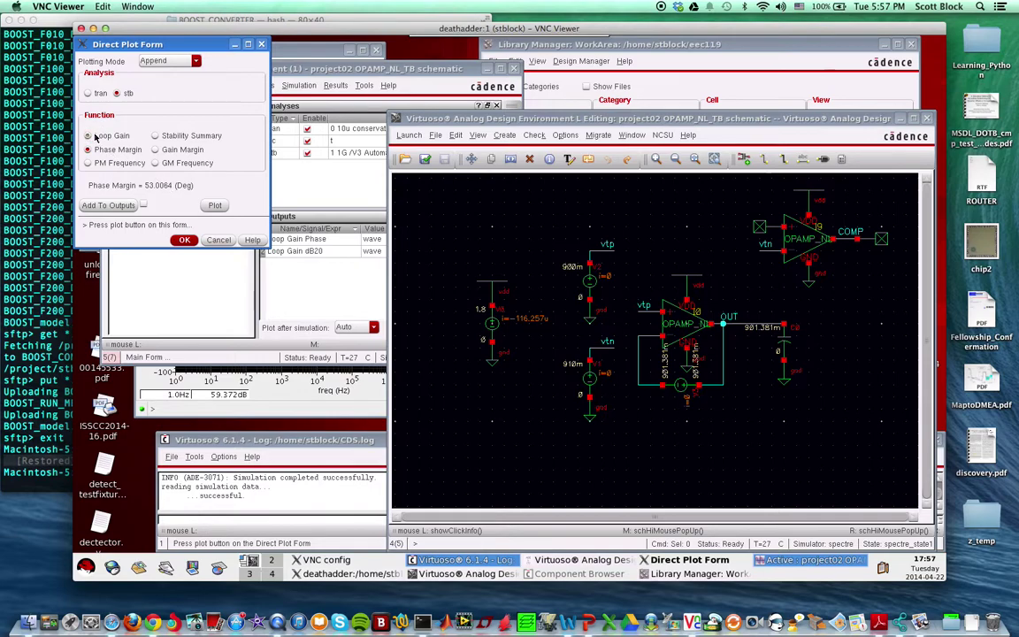
Plot Loop Gain phase and dB20, close the form, and return to the textbook photo
left_click(94, 135)
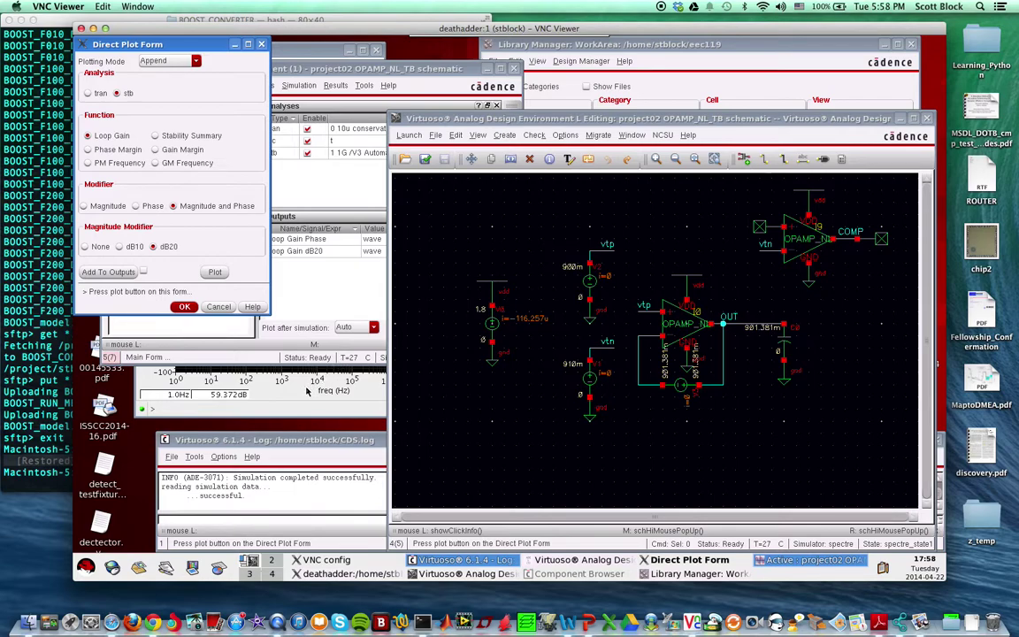
left_click(212, 274)
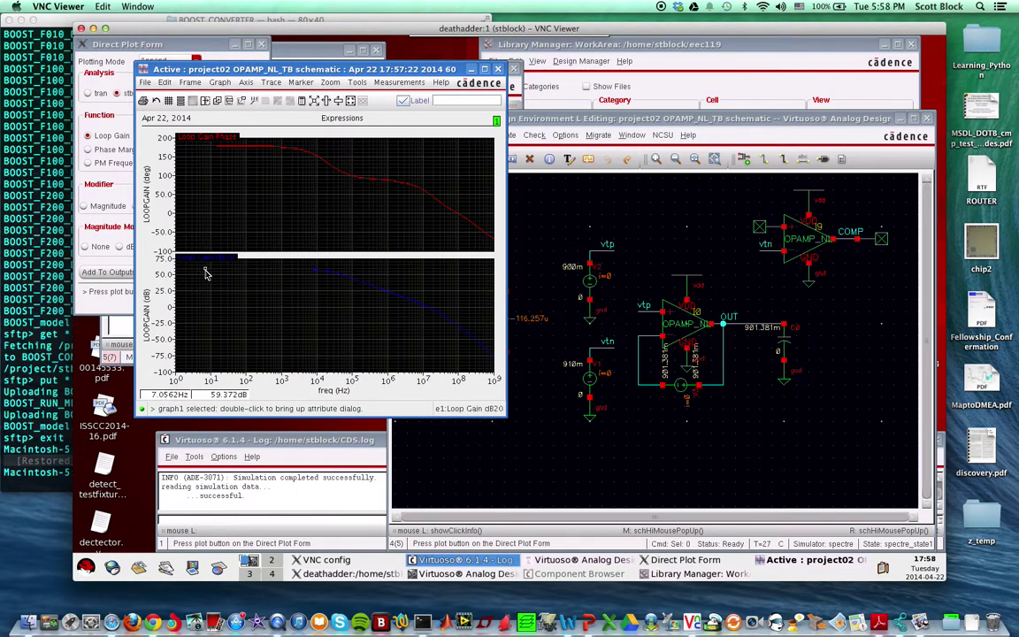
left_click(106, 264)
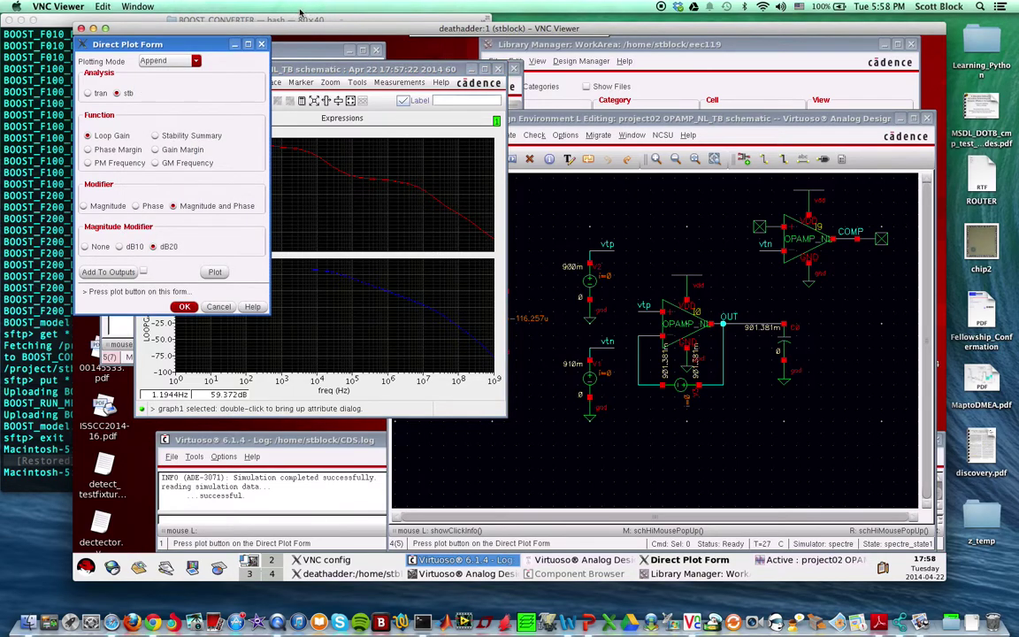
left_click(184, 306)
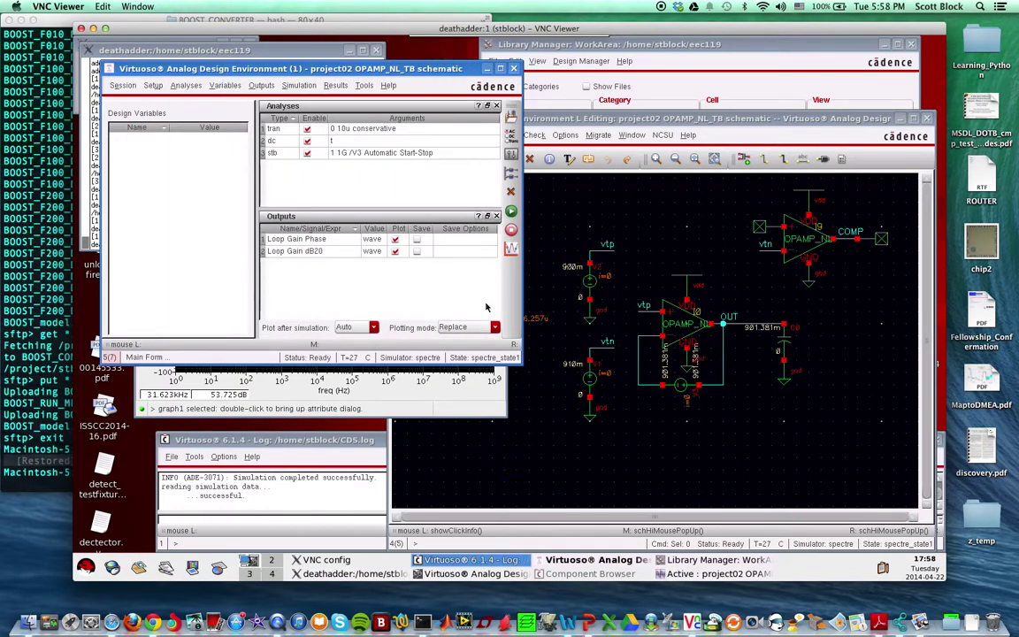
key("ctrl+Left")
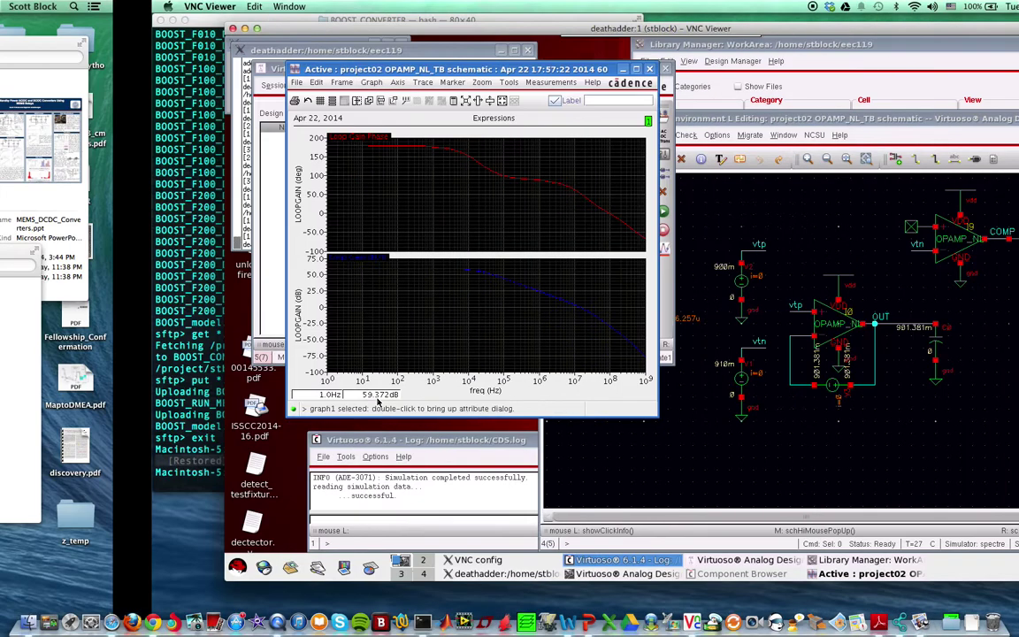
key("ctrl+Right")
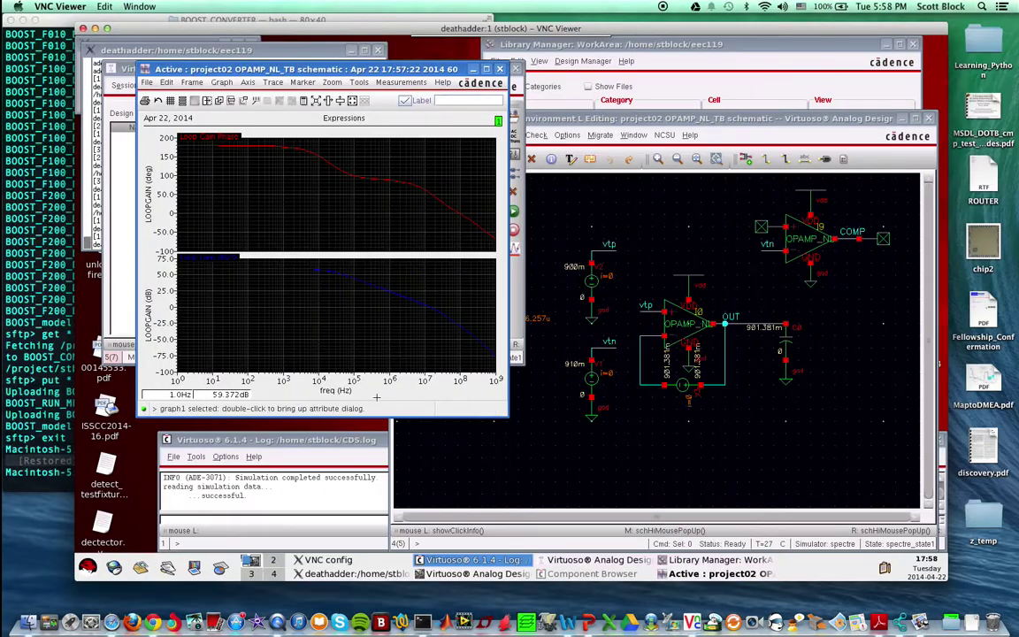
Page through photo_b to photo_c, showing Figure 10.35 on source-follower compensation
key("ctrl+Left")
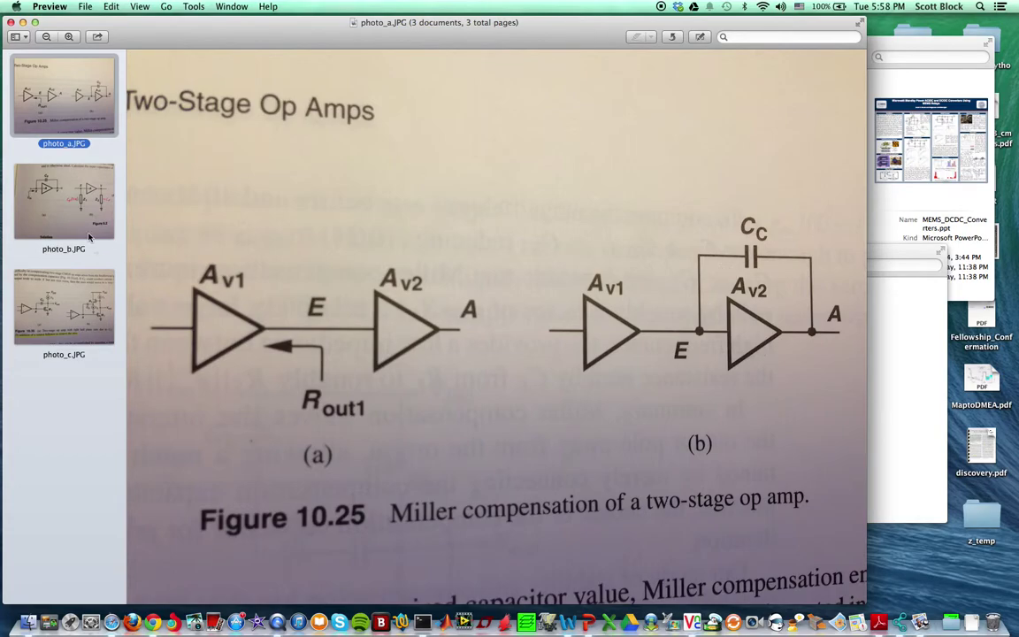
left_click(60, 208)
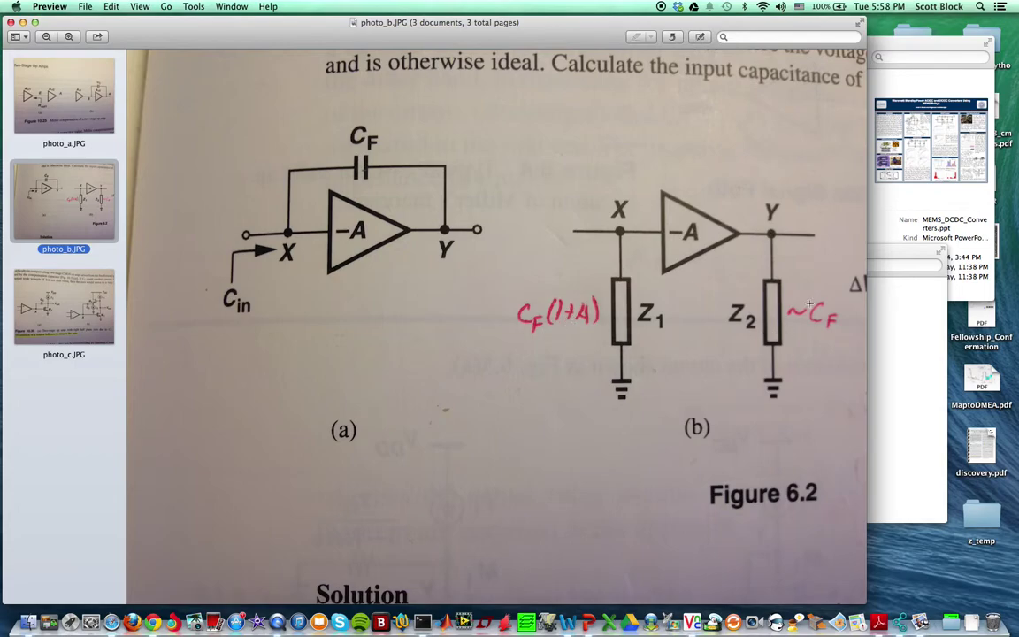
left_click(77, 298)
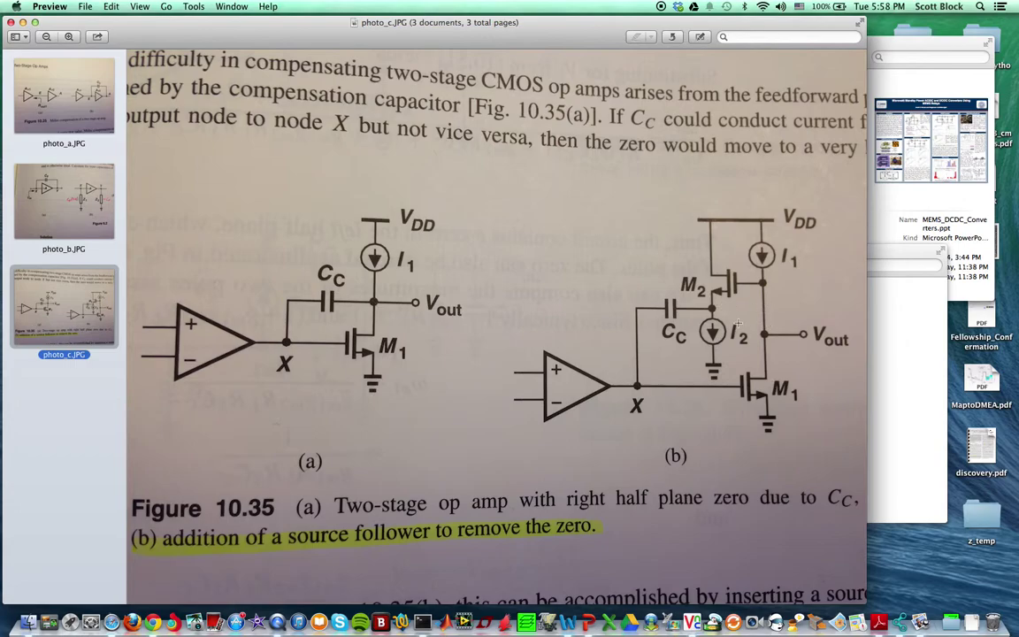
left_click(370, 342)
Move the capacitor and its ground lower and copy the COMP pin onto its top
left_click(10, 21)
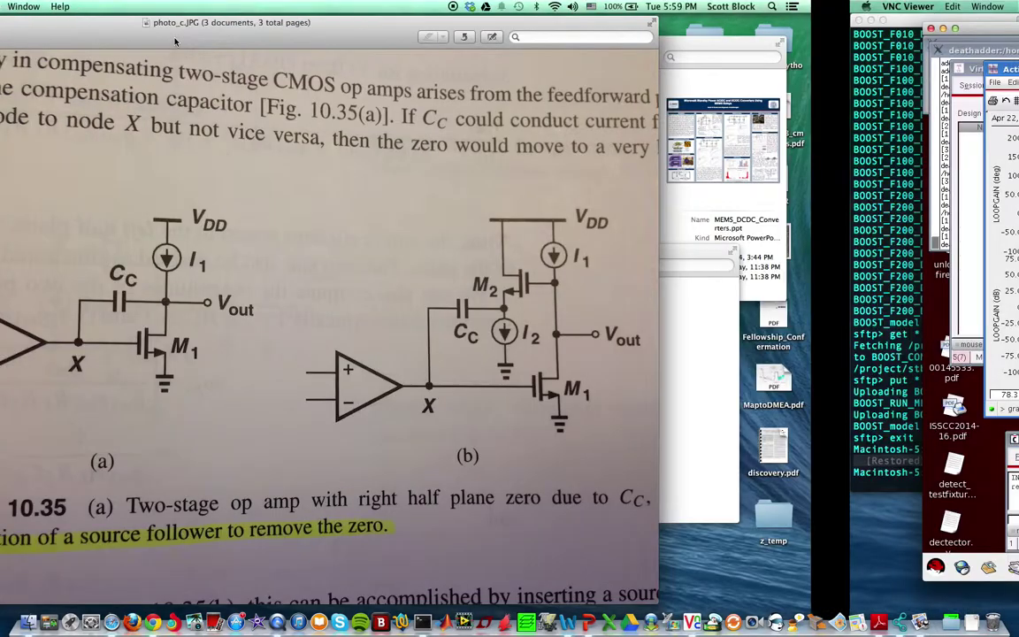
left_click(695, 367)
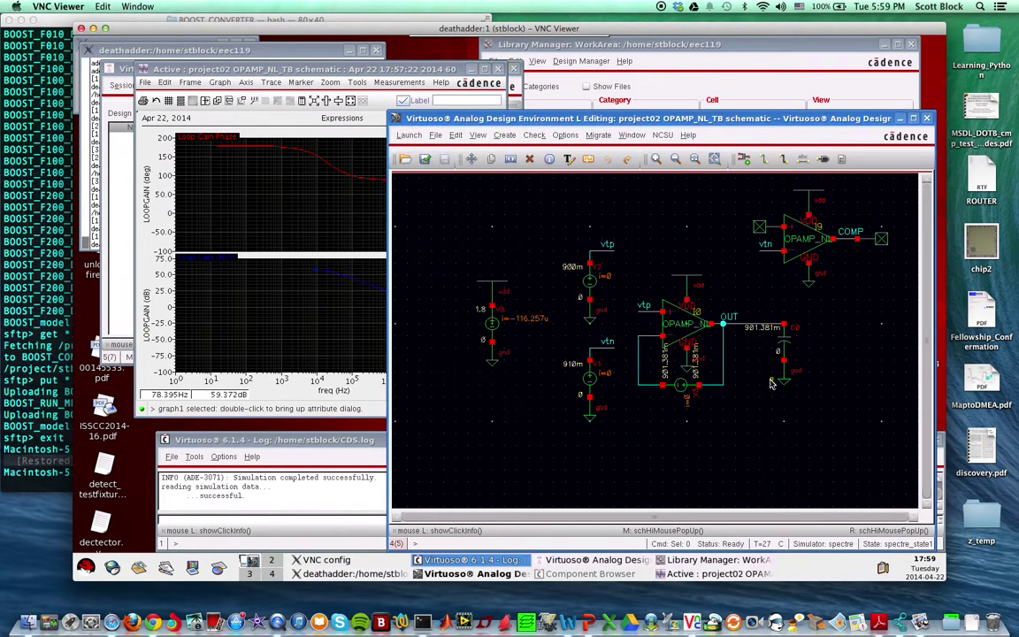
left_click_drag(781, 341, 785, 439)
left_click(819, 414)
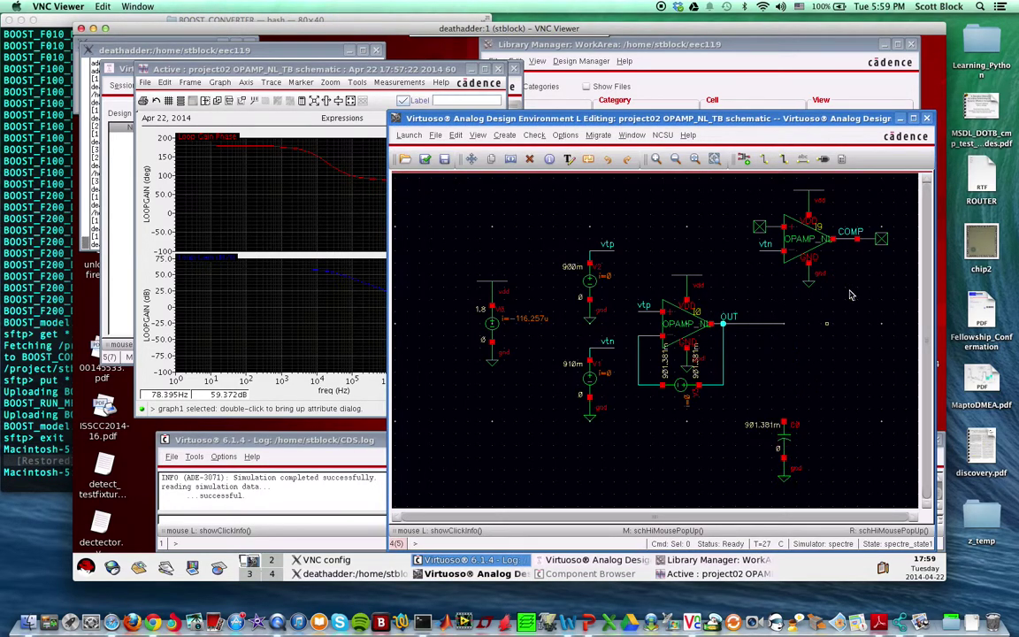
key("c")
left_click(874, 238)
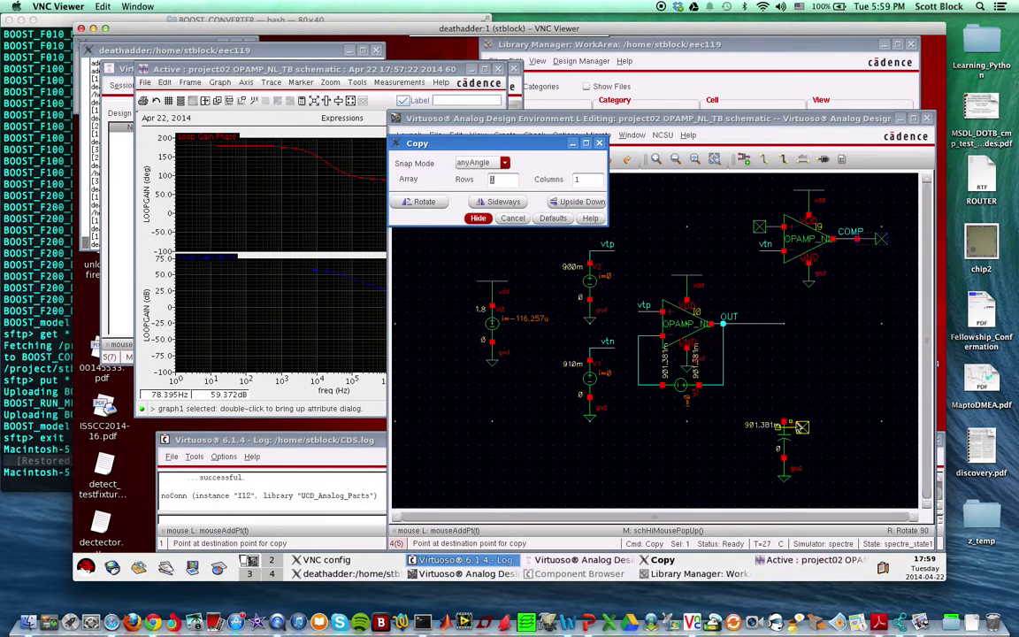
left_click(799, 422)
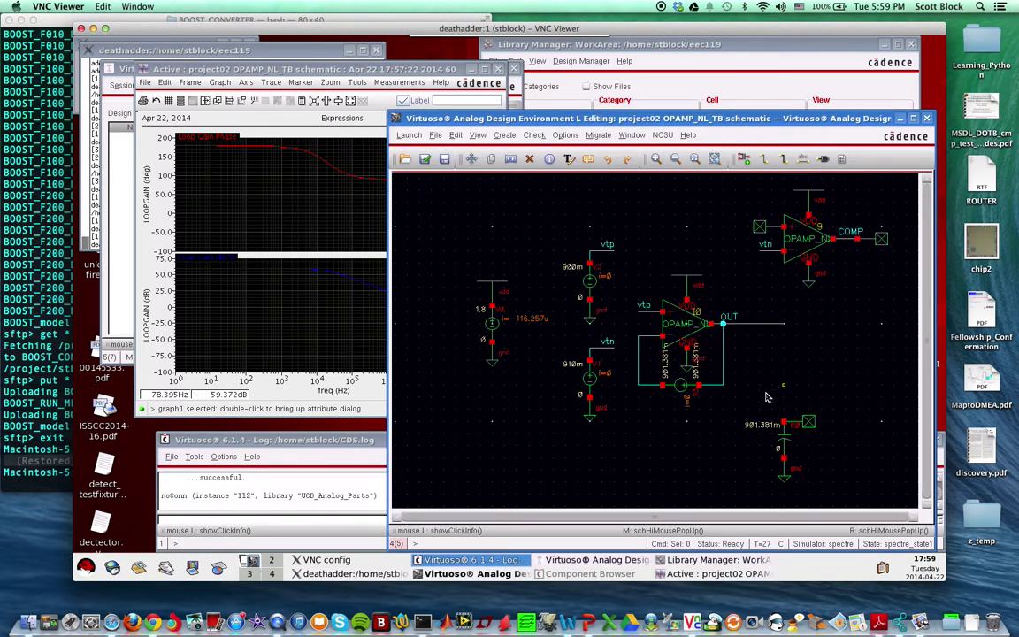
Delete the noConn marker and stretch the top op amp down onto the OUT line
left_click(759, 225)
key("Delete")
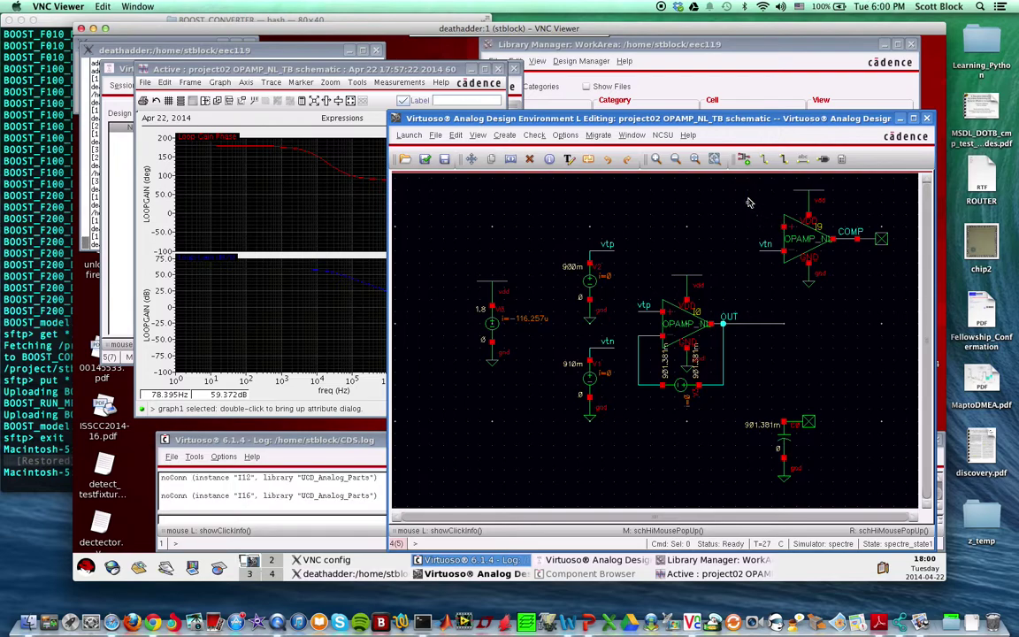
left_click_drag(734, 186, 872, 263)
key("s")
left_click(790, 237)
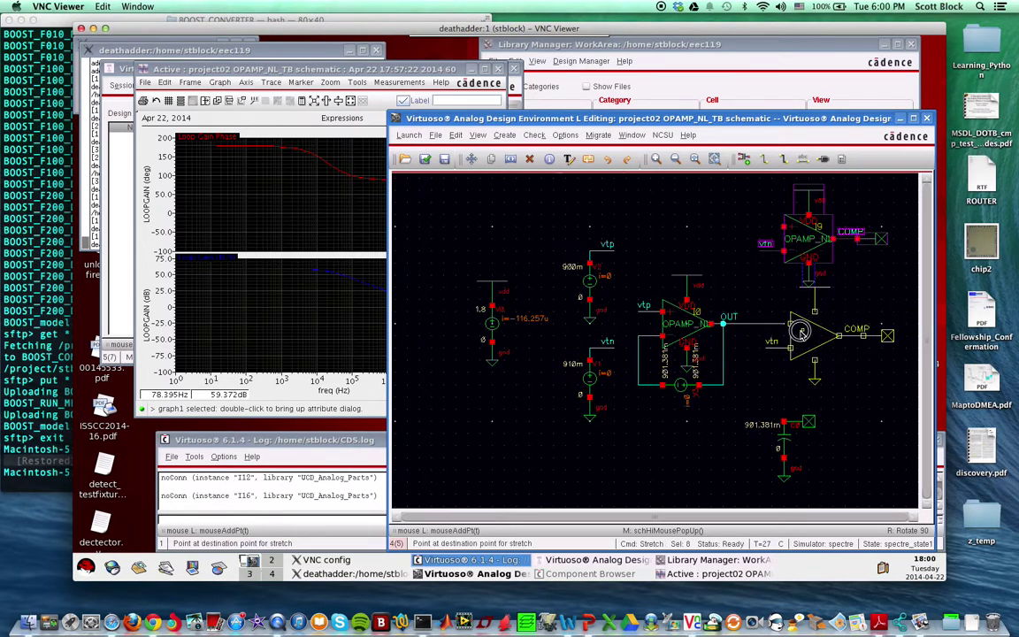
left_click(792, 335)
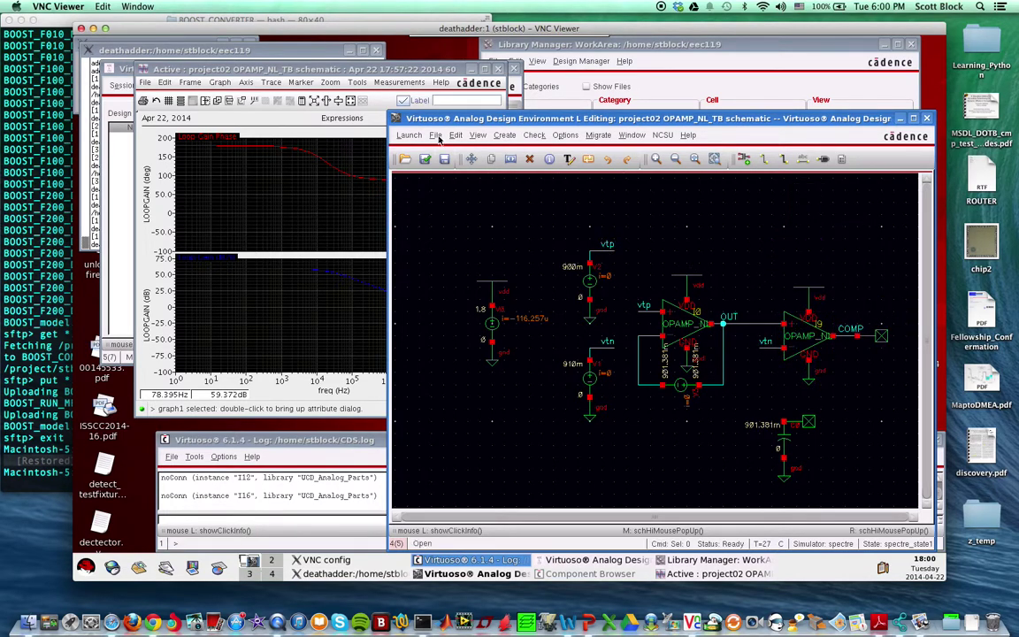
Check and save the testbench and start netlisting the re-simulation
left_click(425, 158)
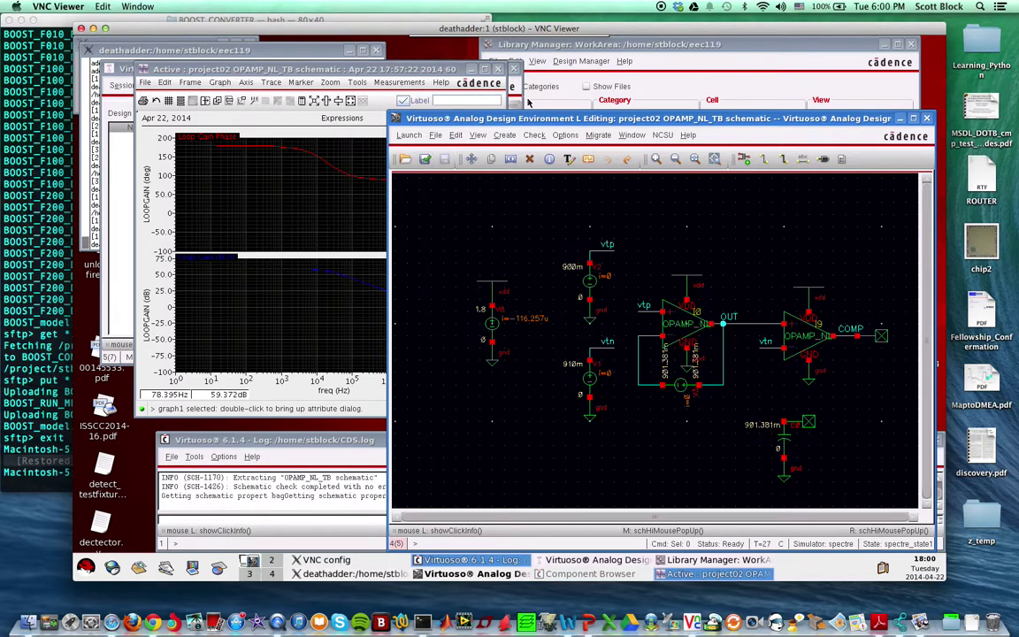
left_click(465, 75)
left_click(512, 212)
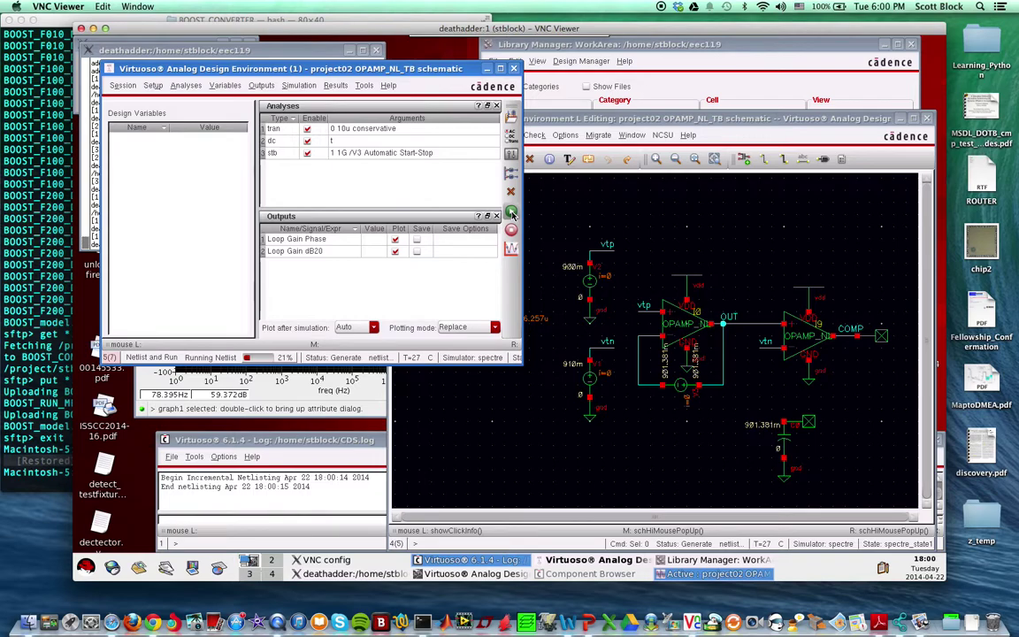
After the run, place trace marker M0 on the dB20 loop-gain curve at 289 MHz, 1.303 dB
left_click(512, 214)
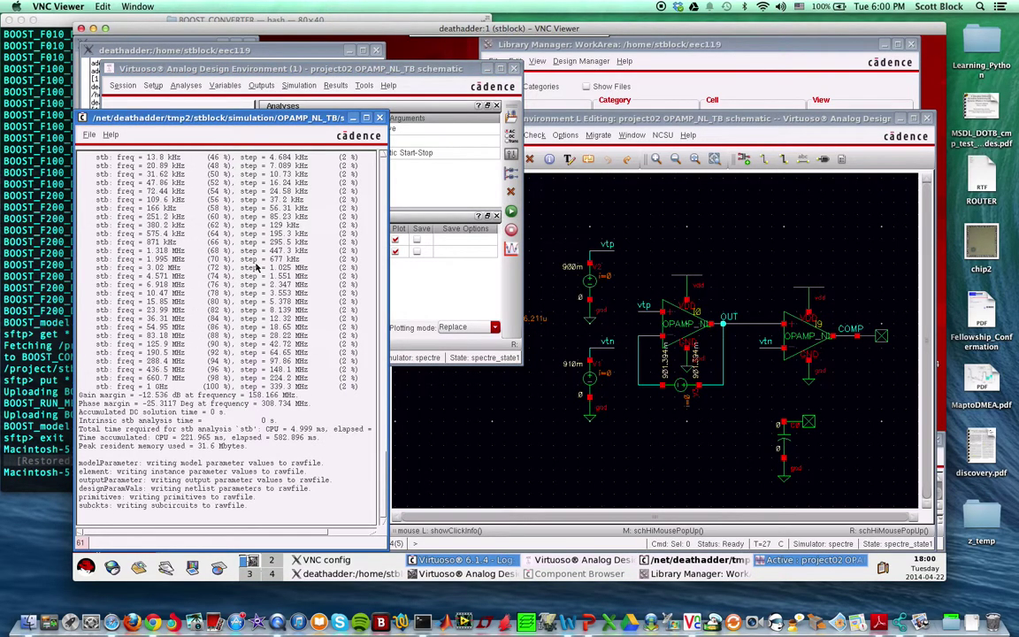
left_click(381, 117)
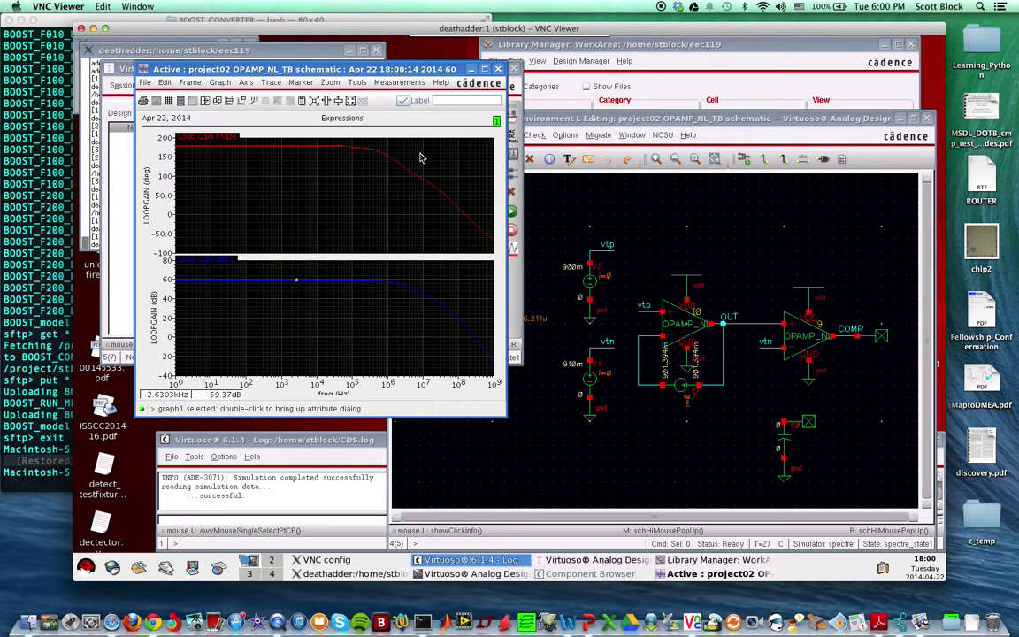
left_click(304, 83)
mouse_move(307, 95)
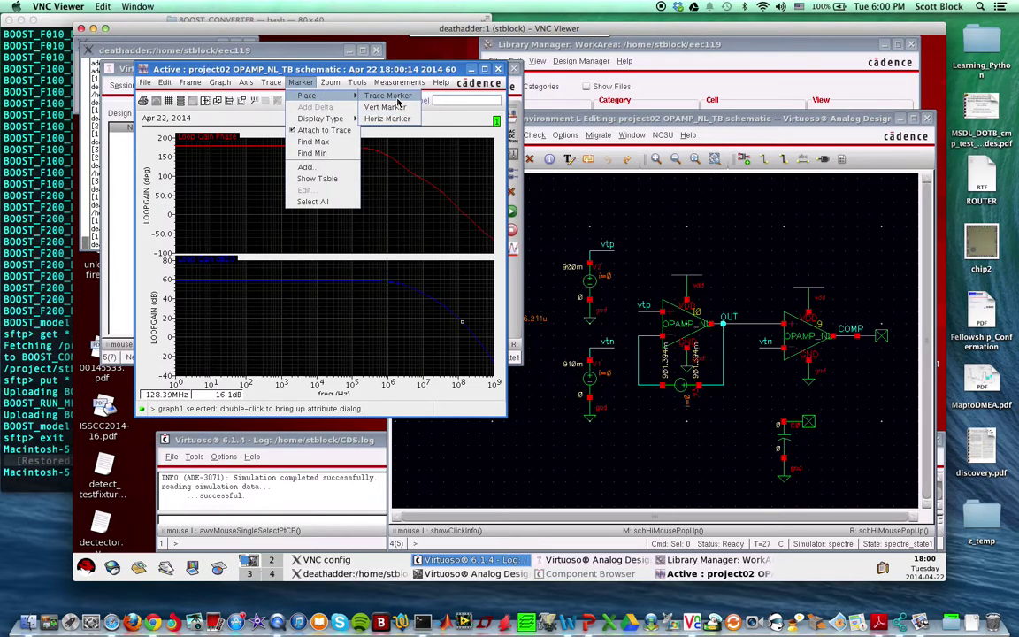
left_click(395, 96)
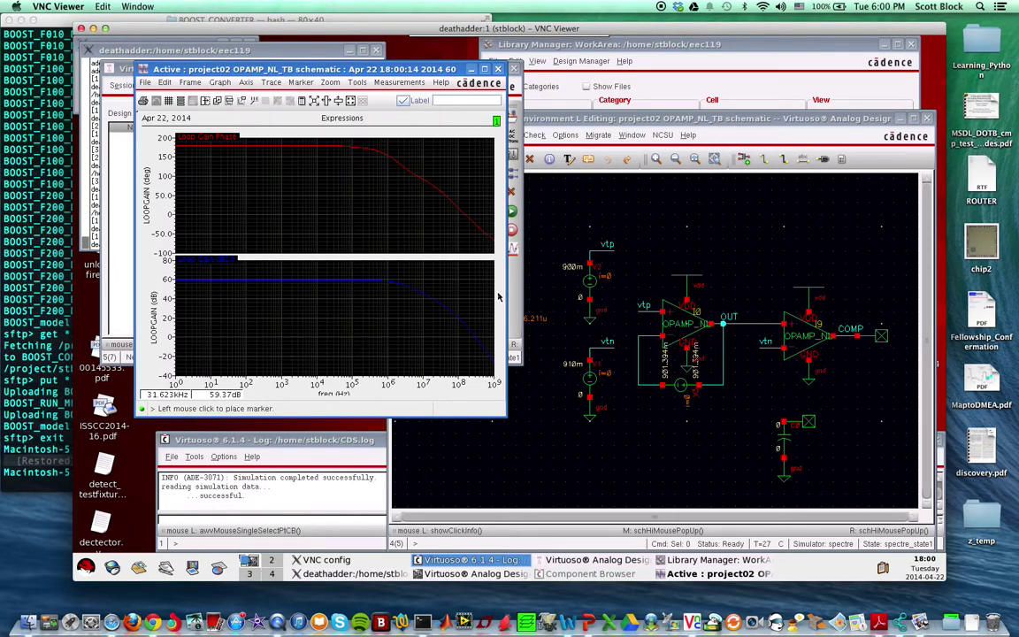
left_click(476, 341)
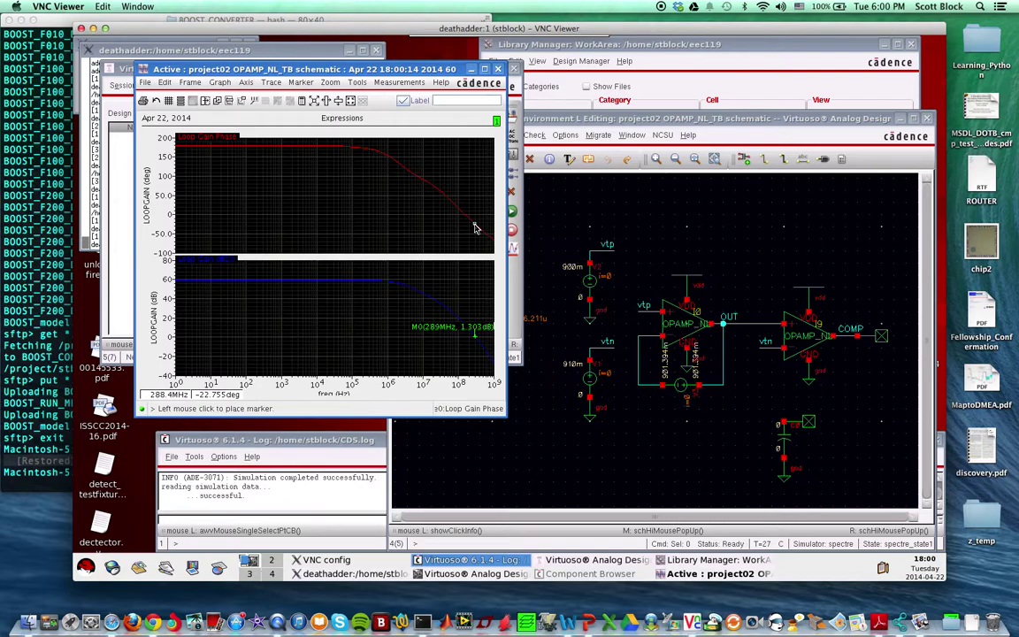
Show stb phase margin in Direct Plot, reading −25.3117 degrees for the rewired circuit
left_click(512, 89)
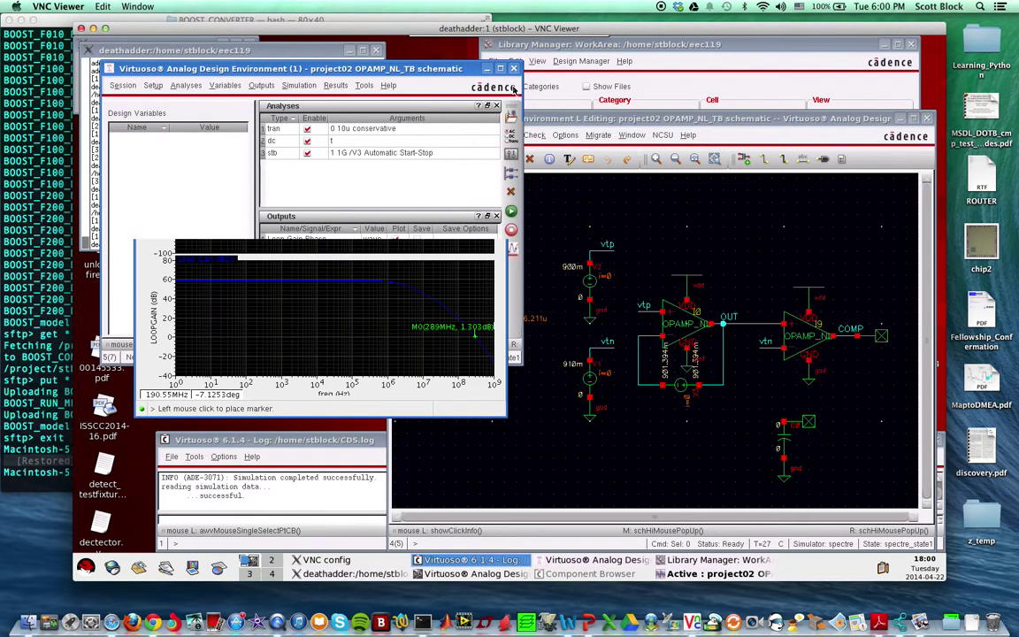
left_click(334, 89)
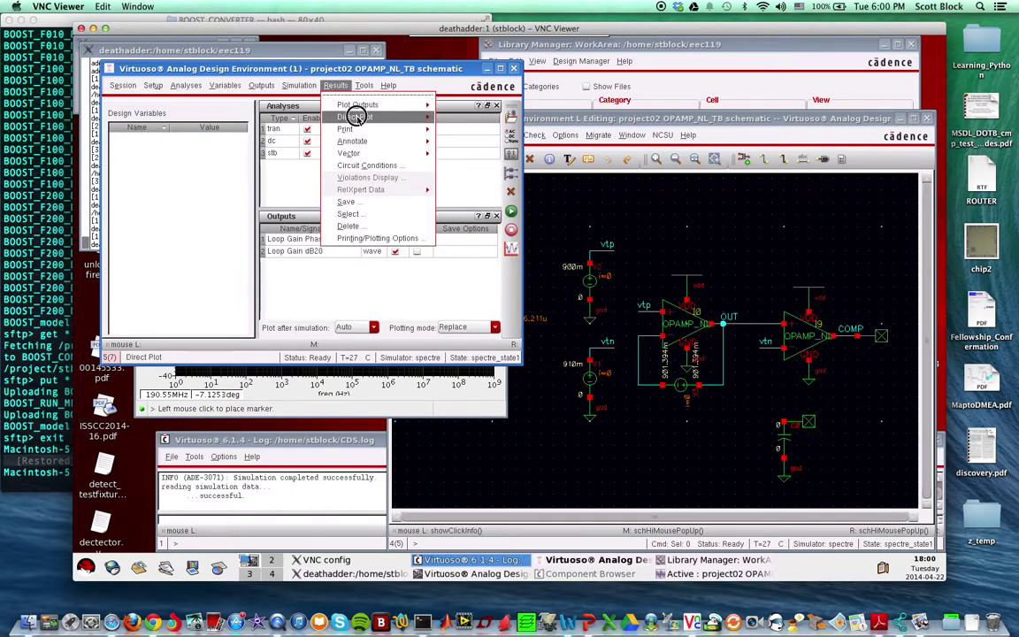
mouse_move(381, 118)
left_click(459, 125)
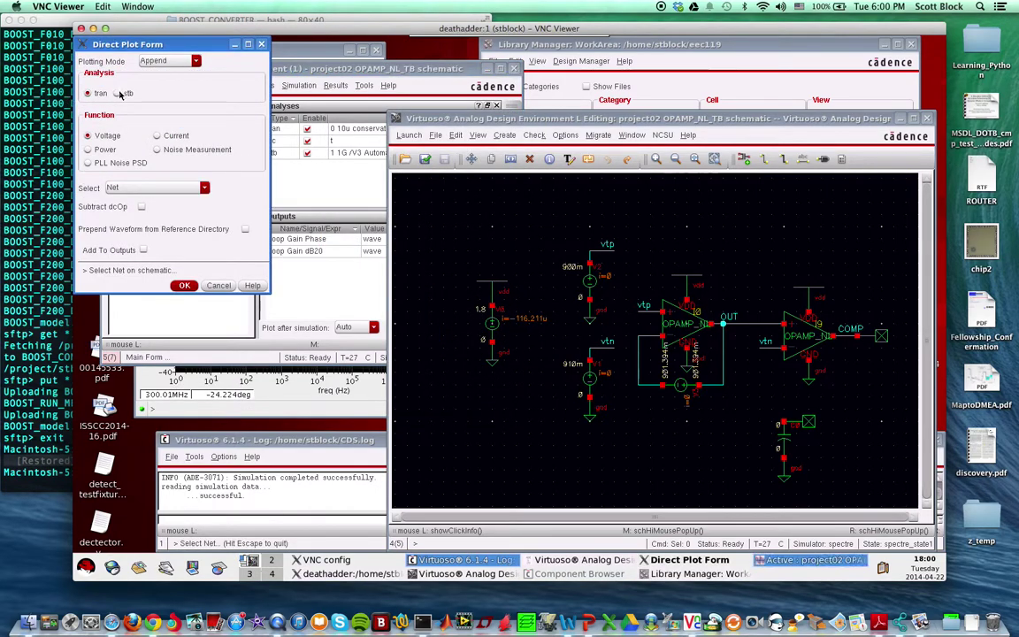
left_click(117, 93)
left_click(89, 150)
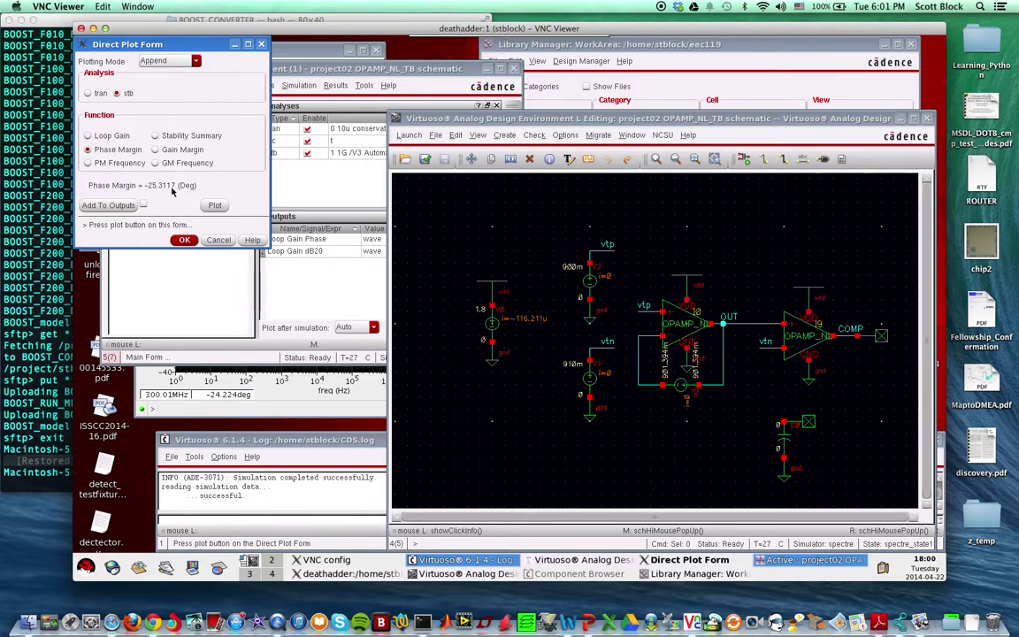
Descend into the OPAMP instance, peek into Band_Gap, and return up to OPAMP_NL
left_click(184, 240)
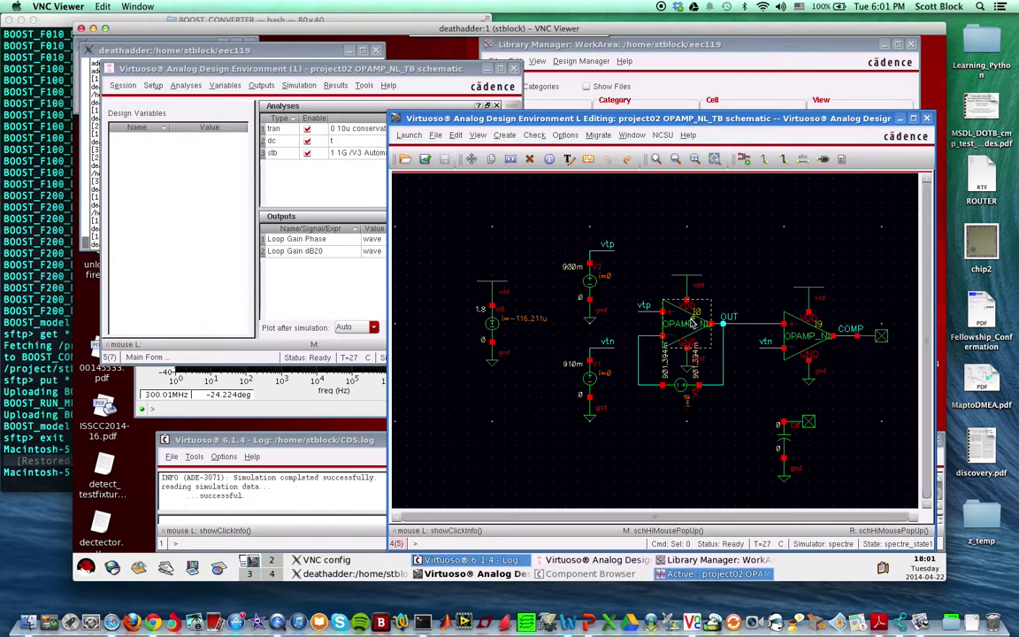
key("e")
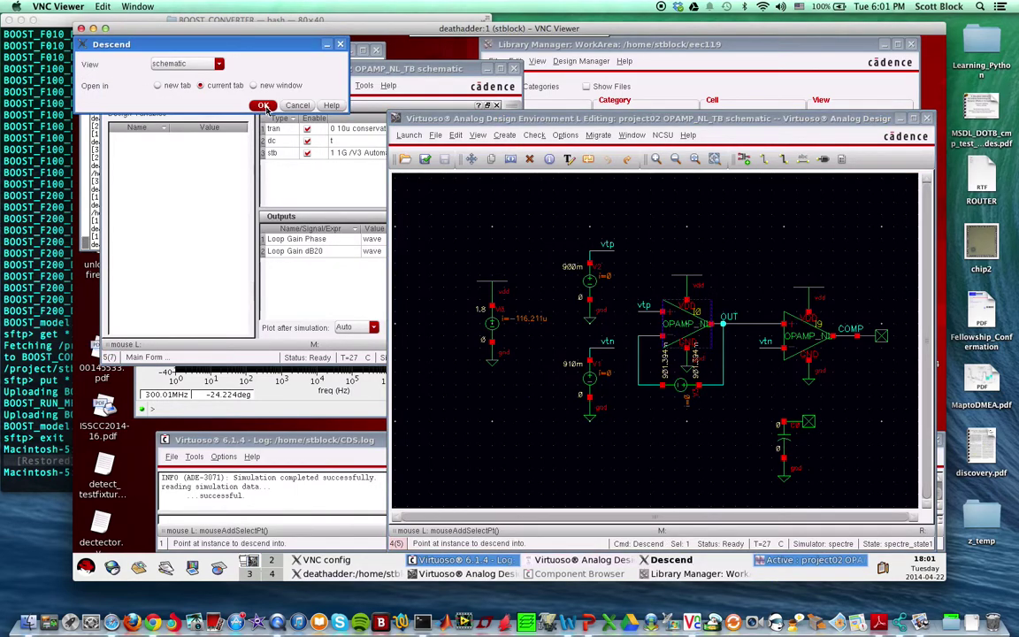
left_click(264, 105)
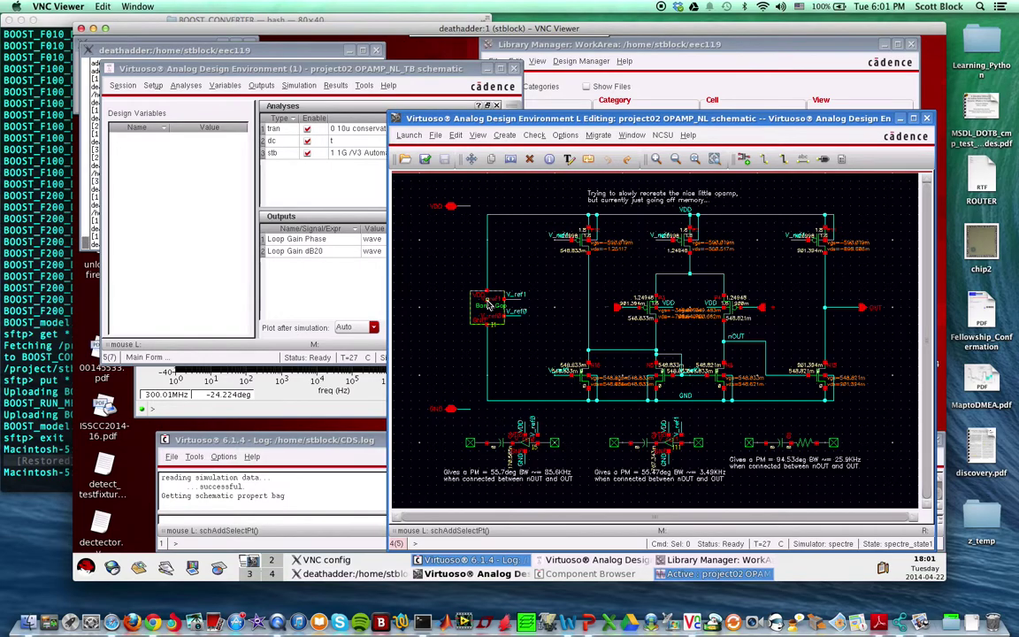
key("e")
left_click(263, 106)
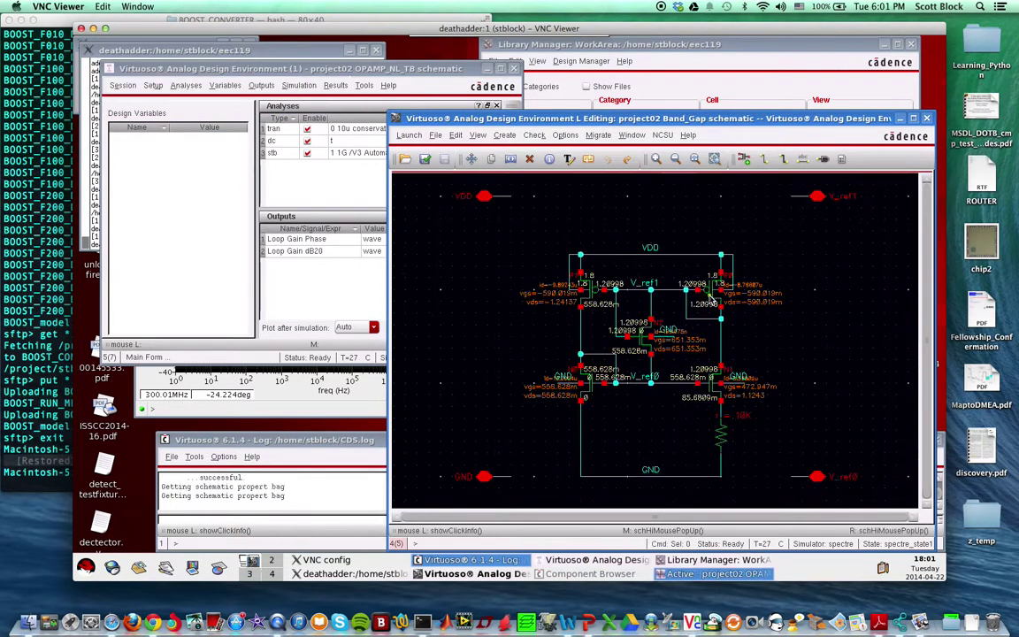
key("ctrl+e")
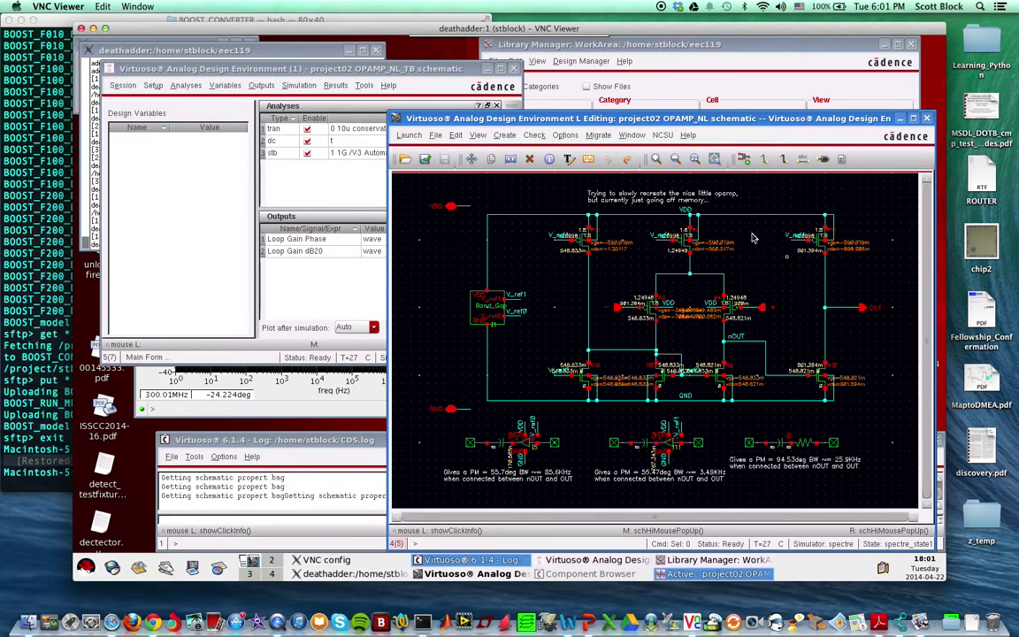
Copy the example capacitor–resistor branch near nOUT and wire its nOUT end
left_click(780, 445)
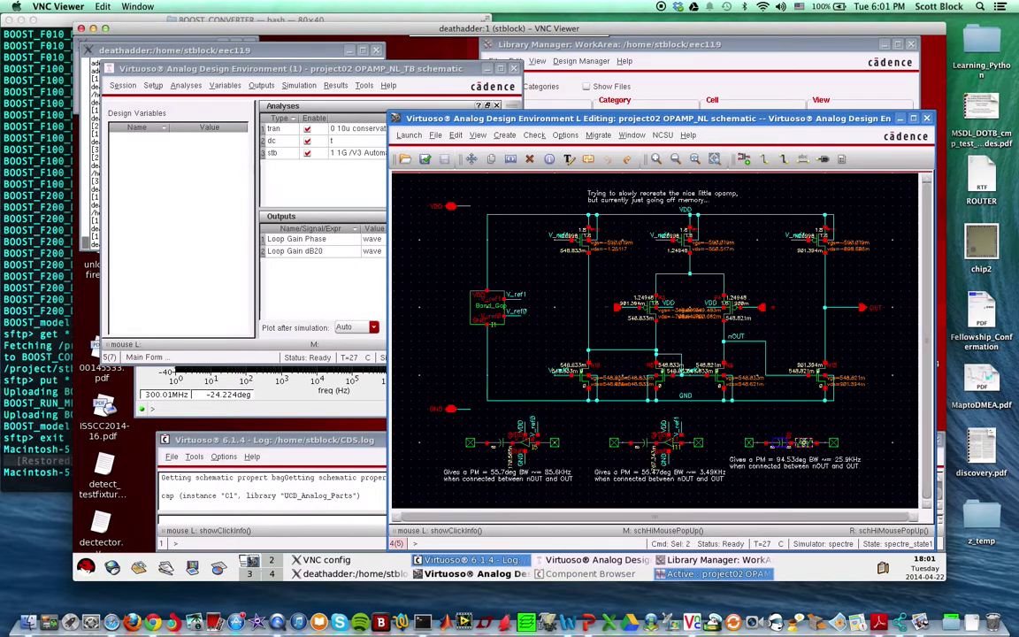
key("c")
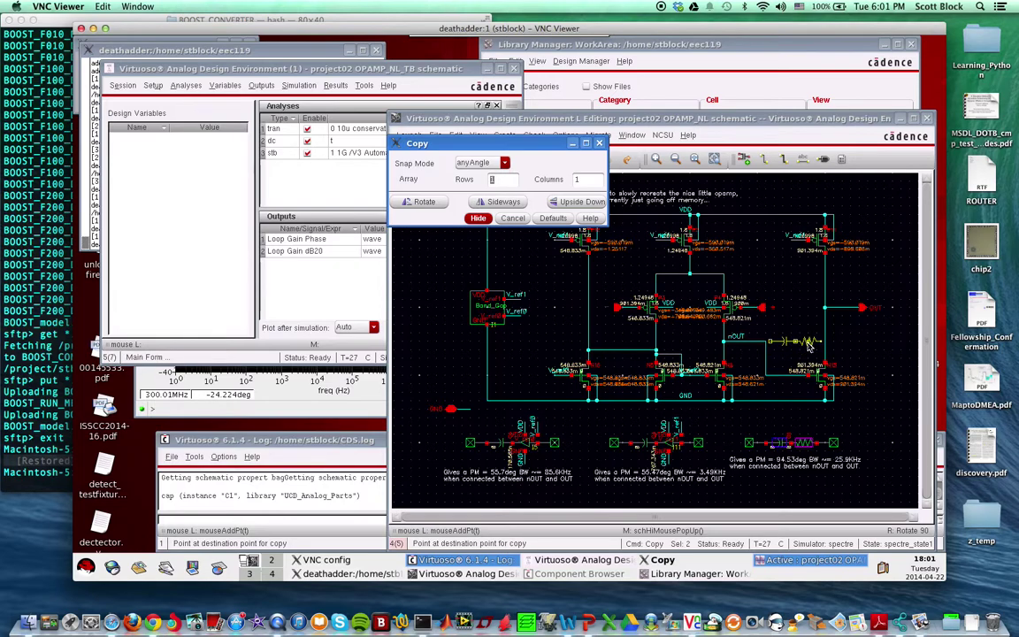
key("Escape")
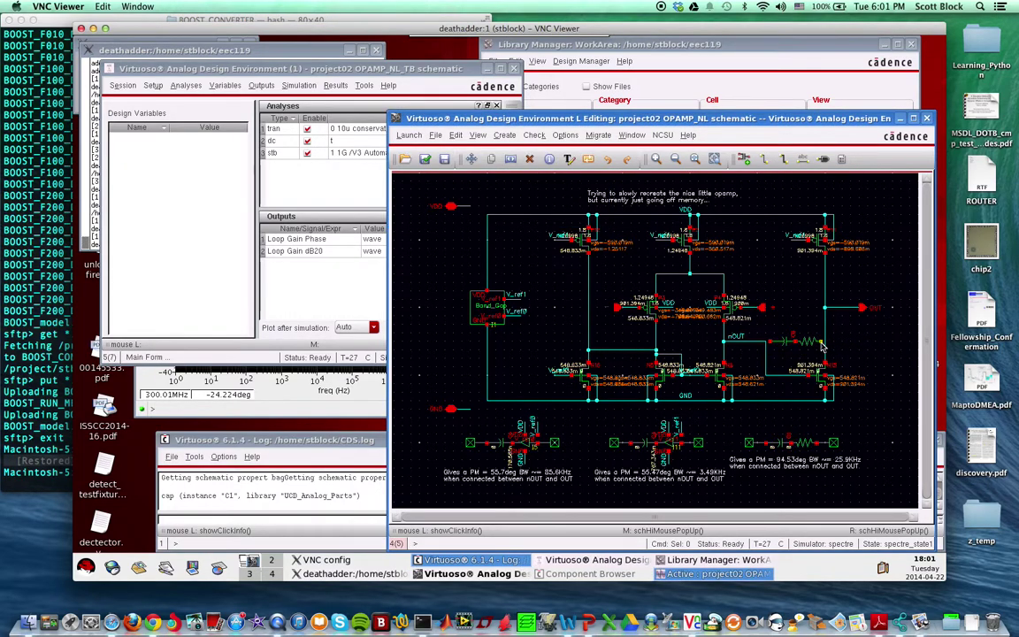
key("w")
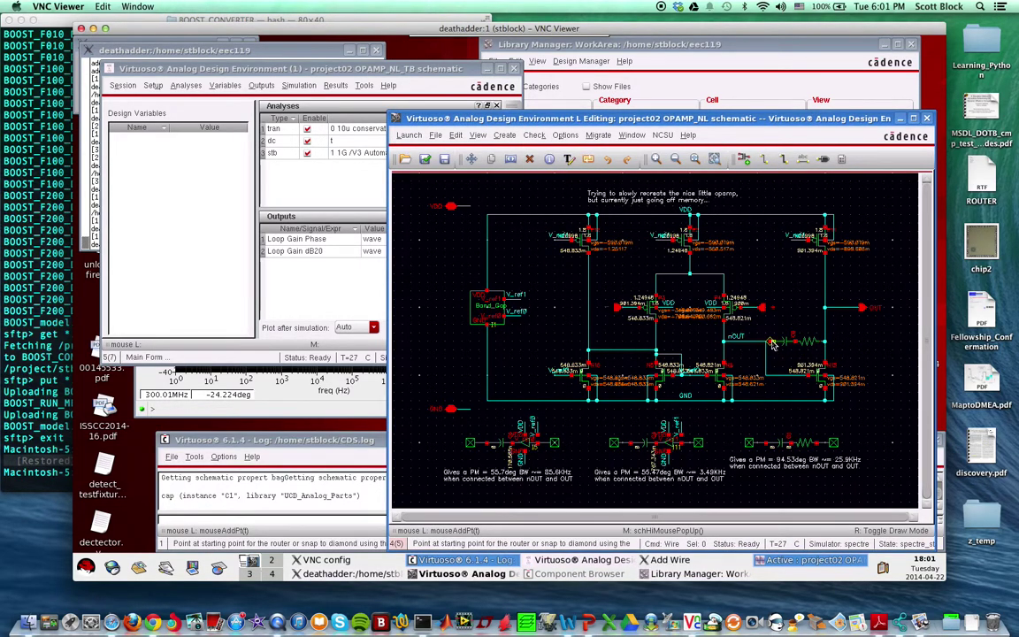
left_click(766, 344)
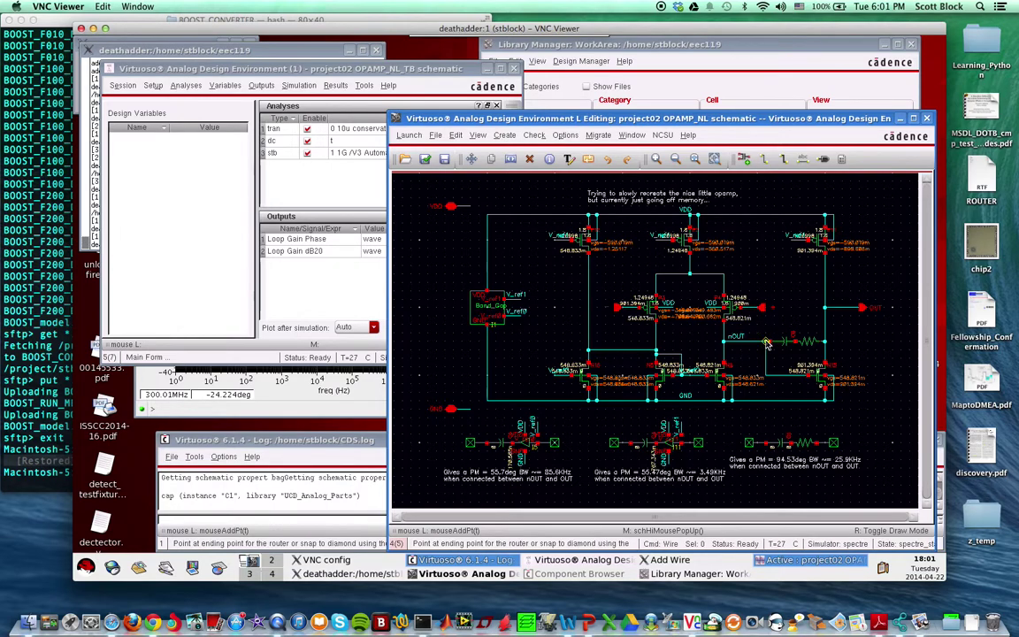
key("Escape")
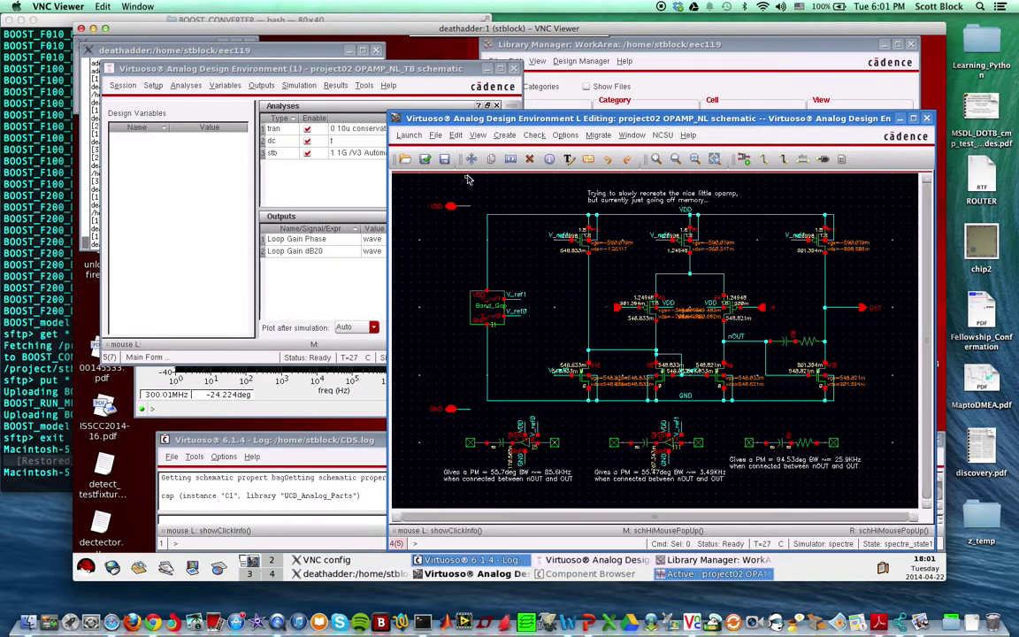
Stretch capacitor C8's connection onto OUT, then check and save OPAMP_NL
left_click(802, 343)
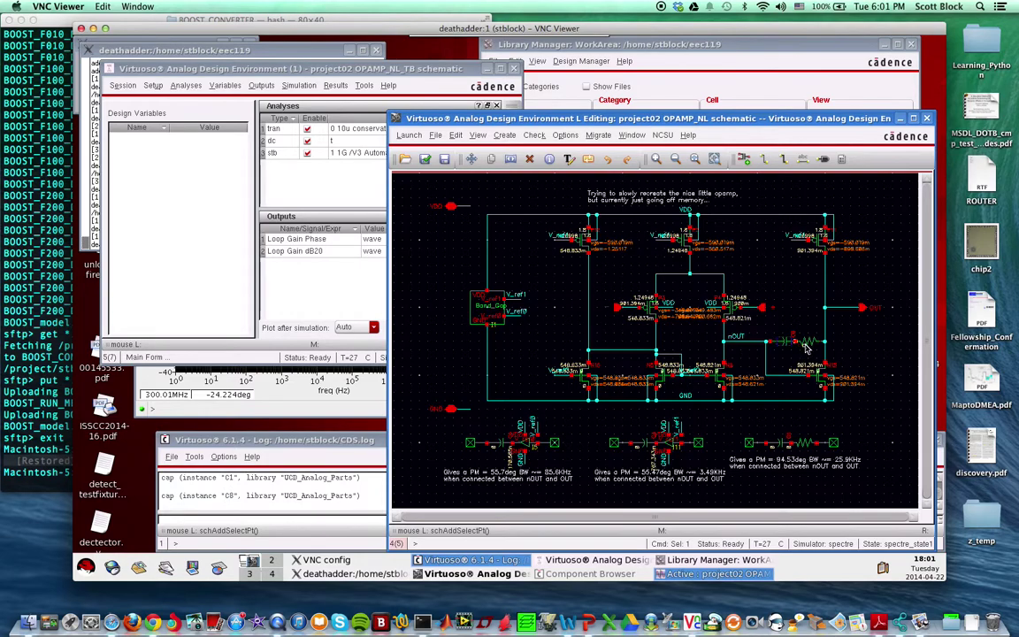
key("m")
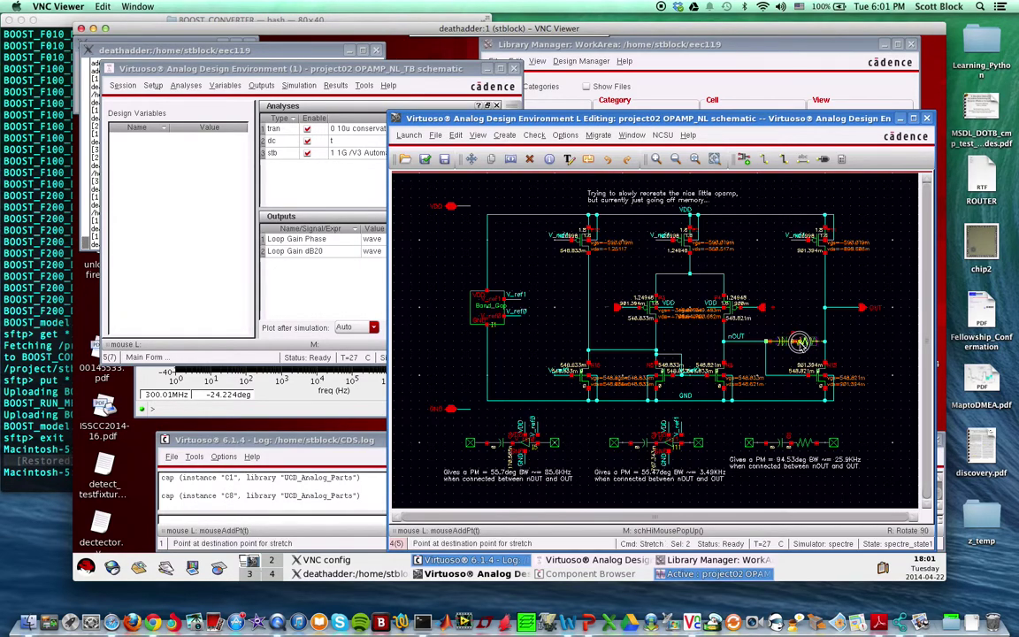
key("Escape")
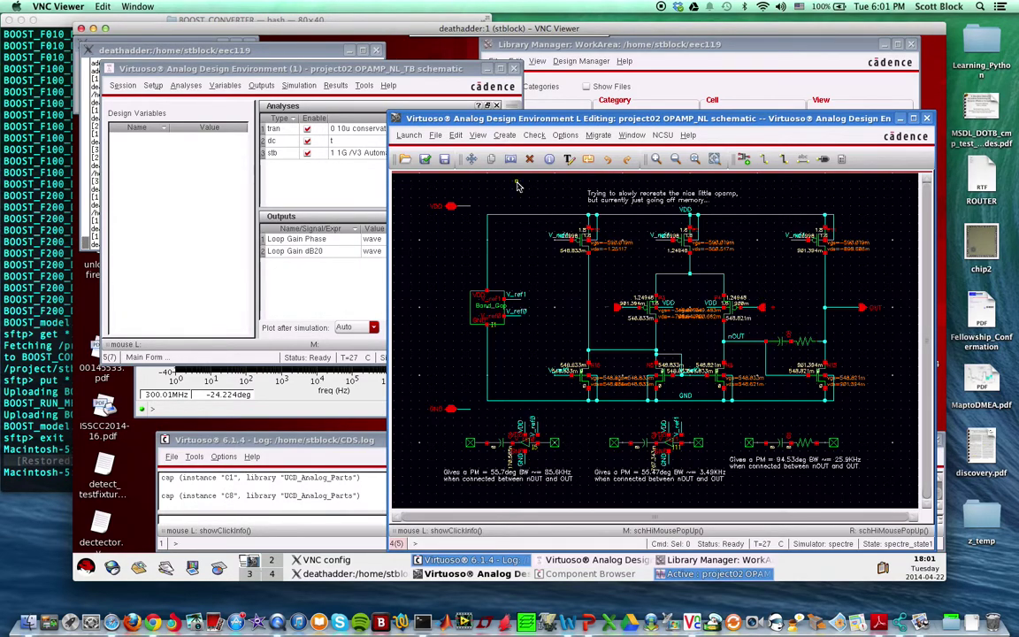
key("shift+x")
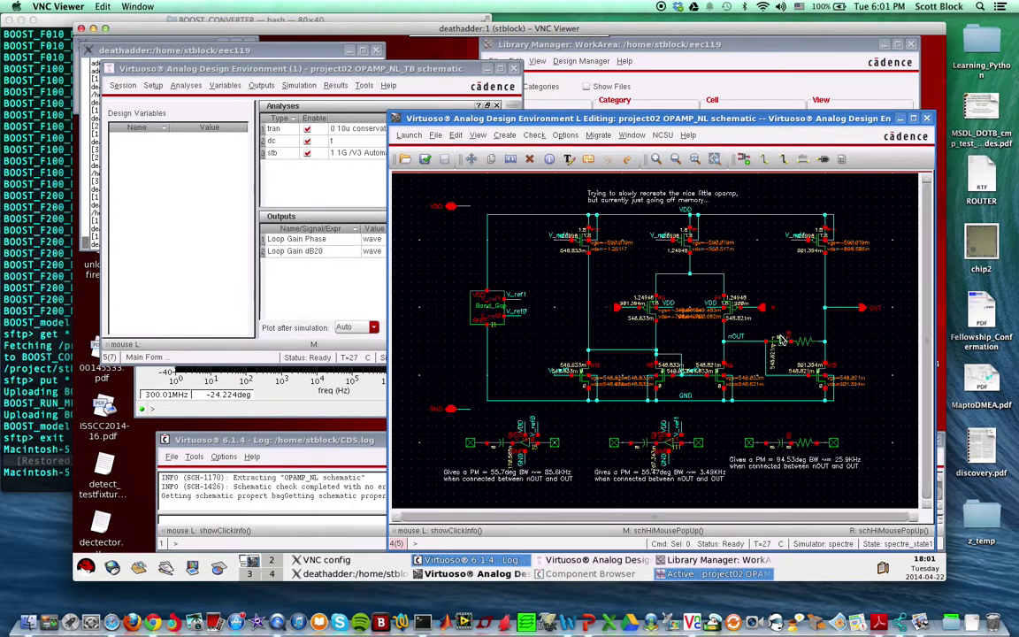
left_click(304, 184)
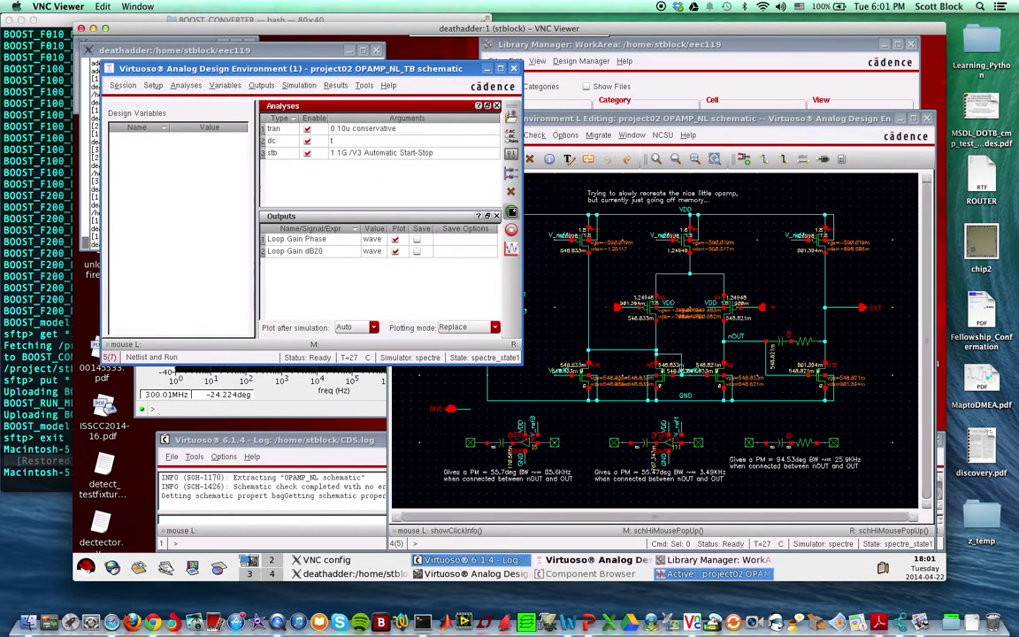
Re-run the simulation and read loop gain: about 95.47° phase margin at 25.35 MHz
left_click(511, 211)
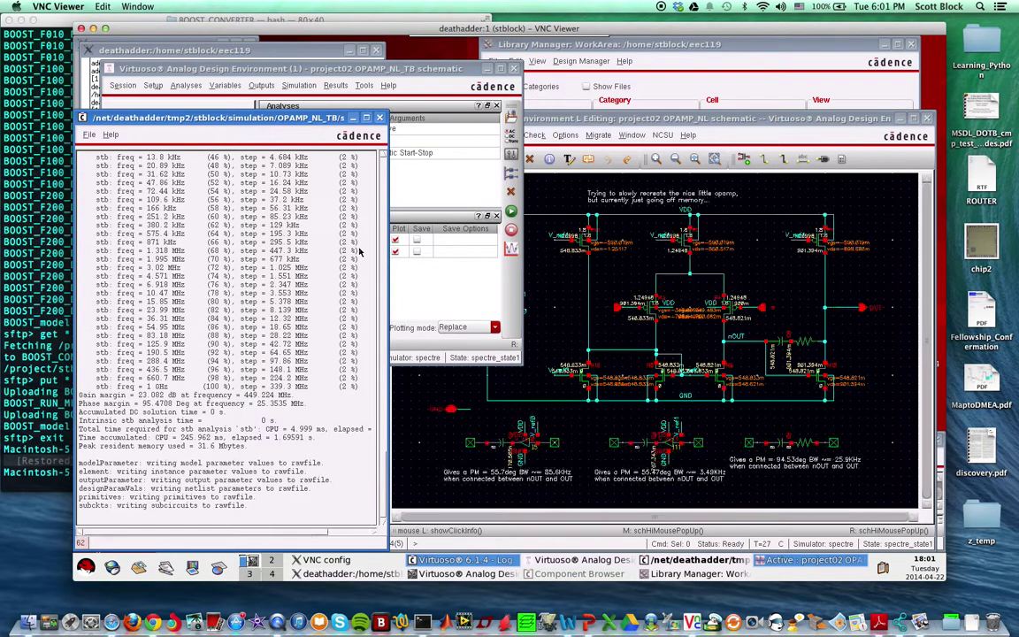
left_click(380, 118)
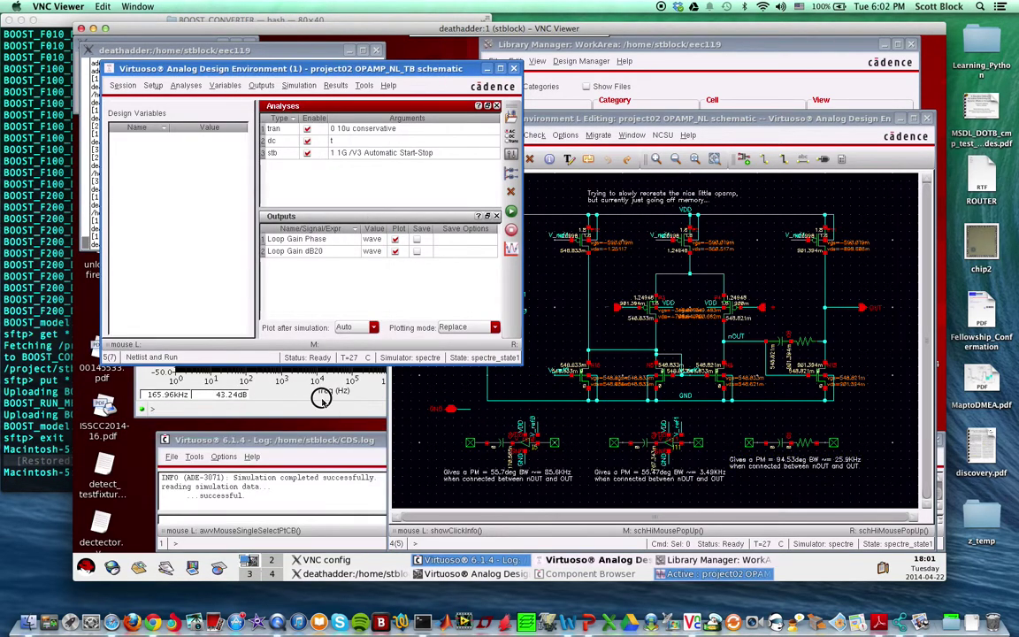
left_click(315, 273)
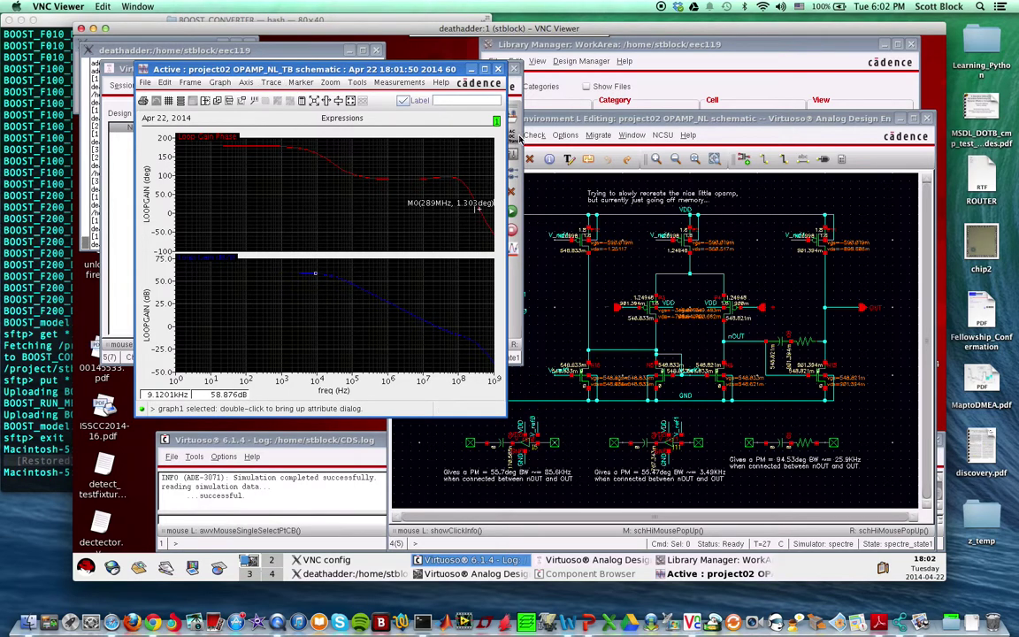
left_click(511, 87)
Read the compensated op amp's 95.4708° phase margin from the stb Phase Margin direct plot
left_click(336, 86)
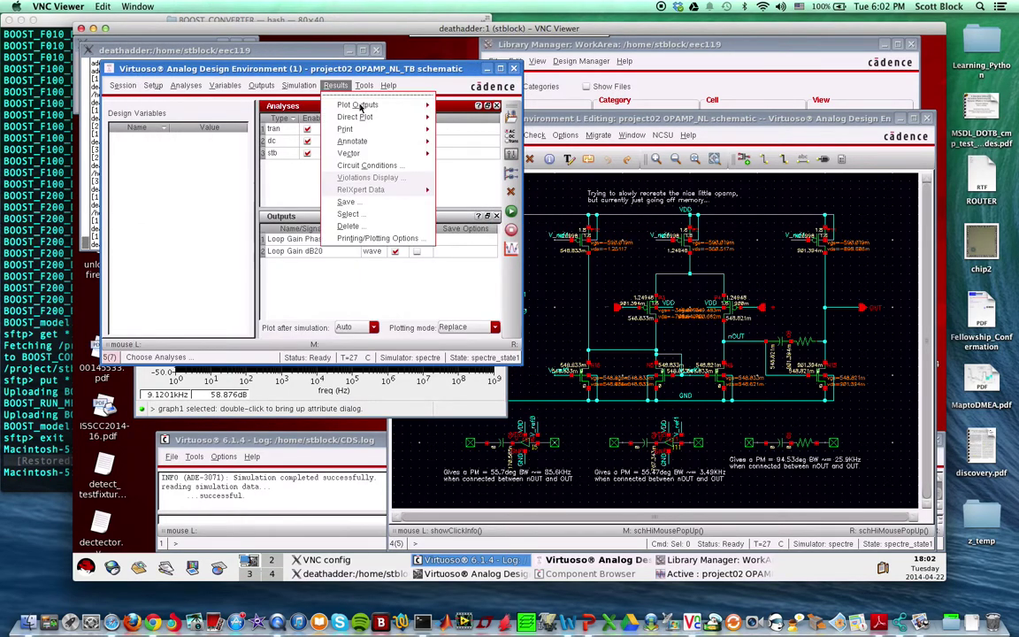
mouse_move(372, 114)
left_click(446, 113)
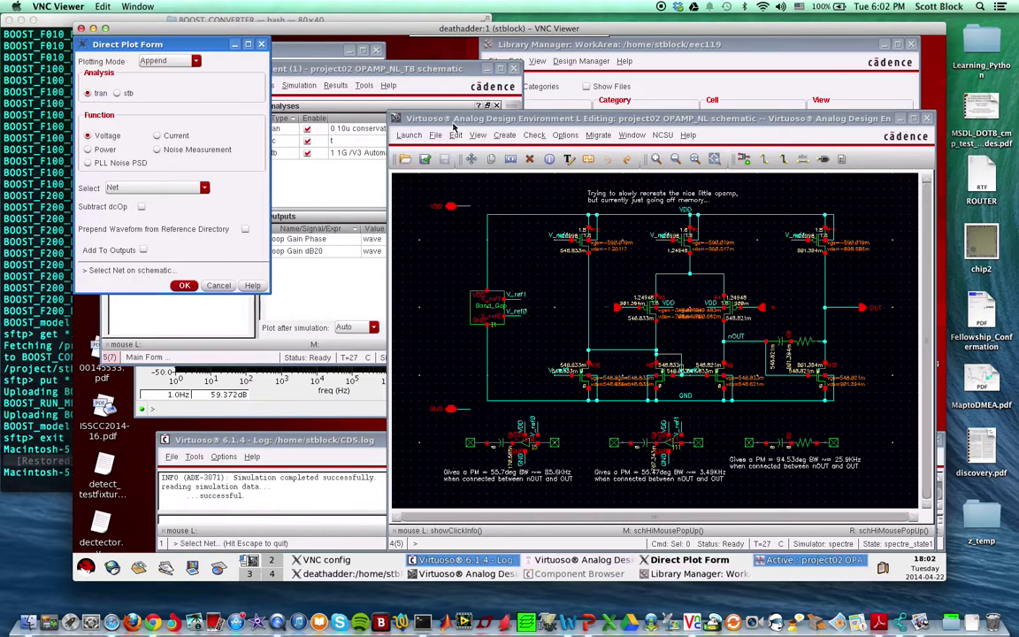
left_click(116, 93)
left_click(102, 149)
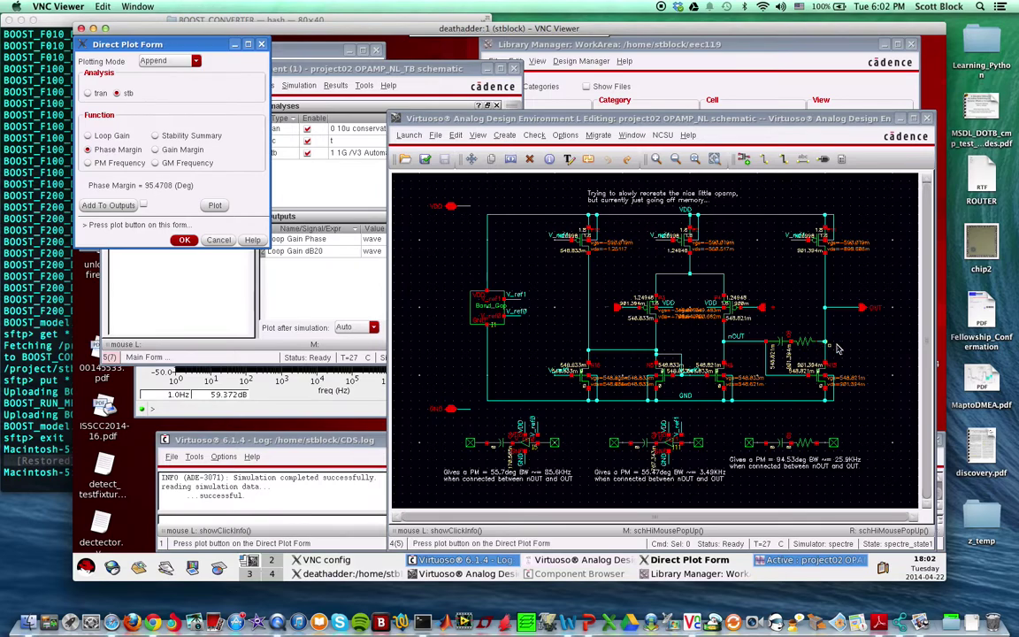
key("q")
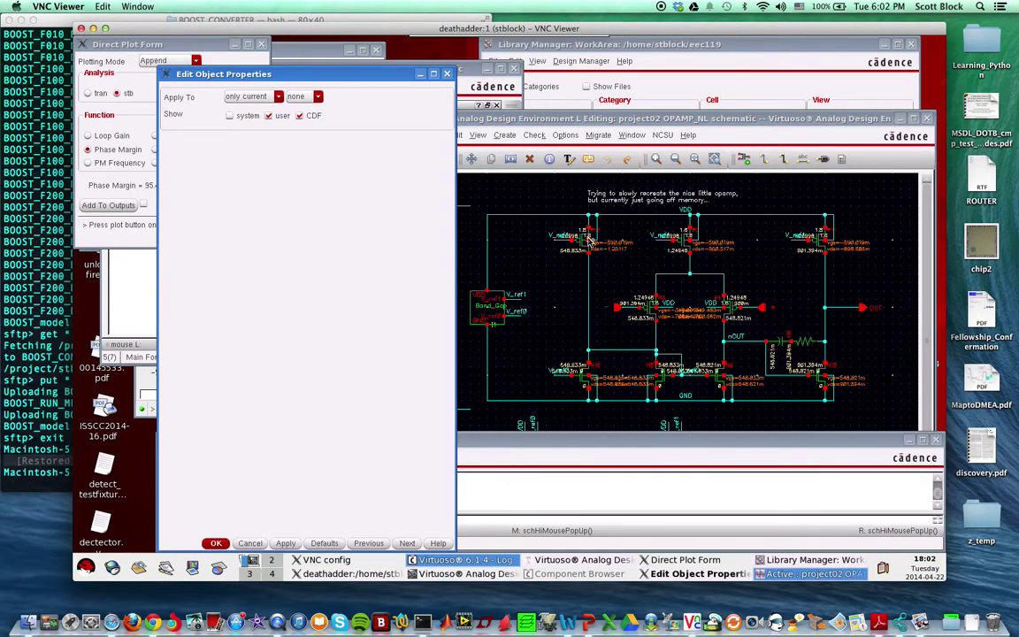
Inspect the properties of resistor R5 and capacitor C8 in the nOUT–OUT compensation branch
left_click(447, 74)
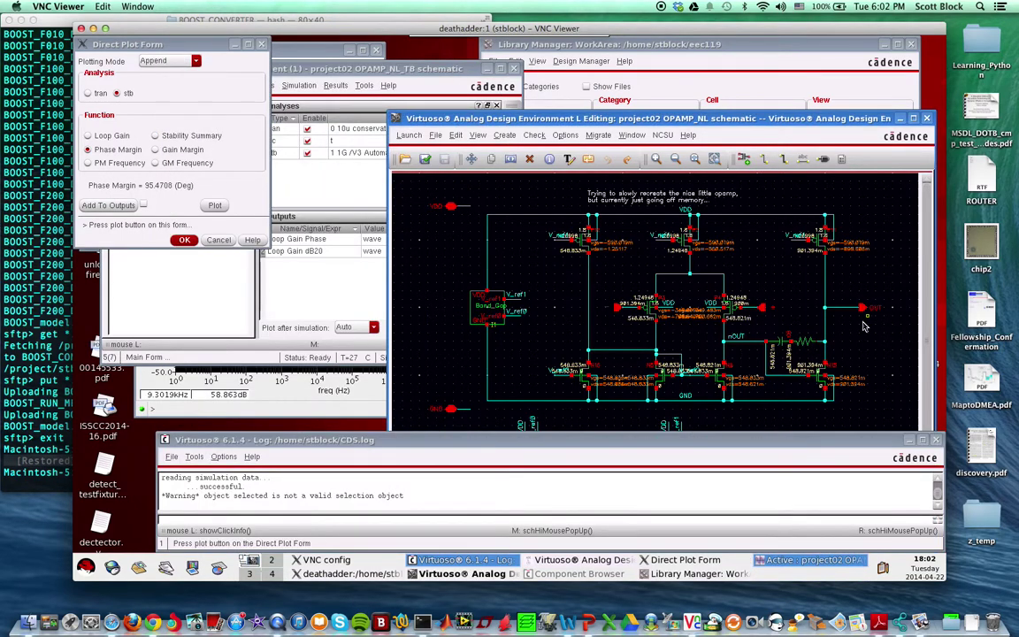
left_click(800, 338)
left_click(808, 342)
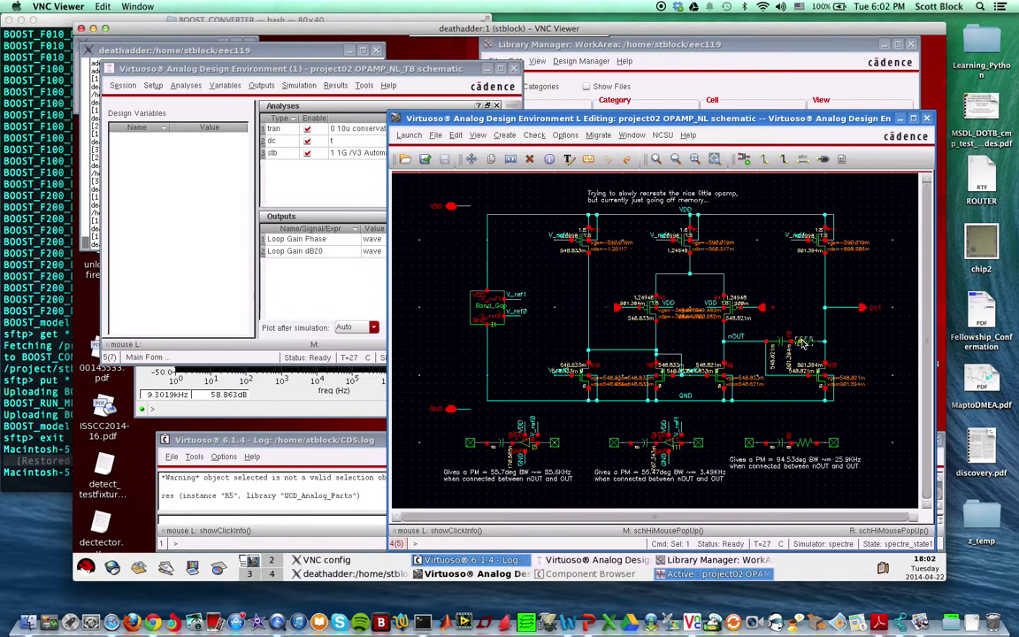
key("q")
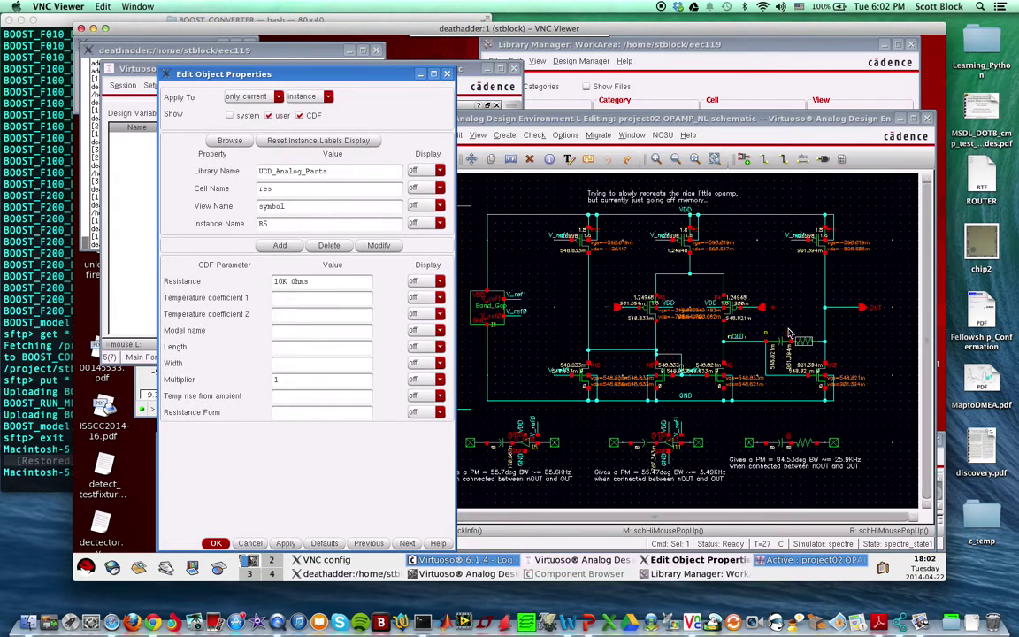
left_click(781, 346)
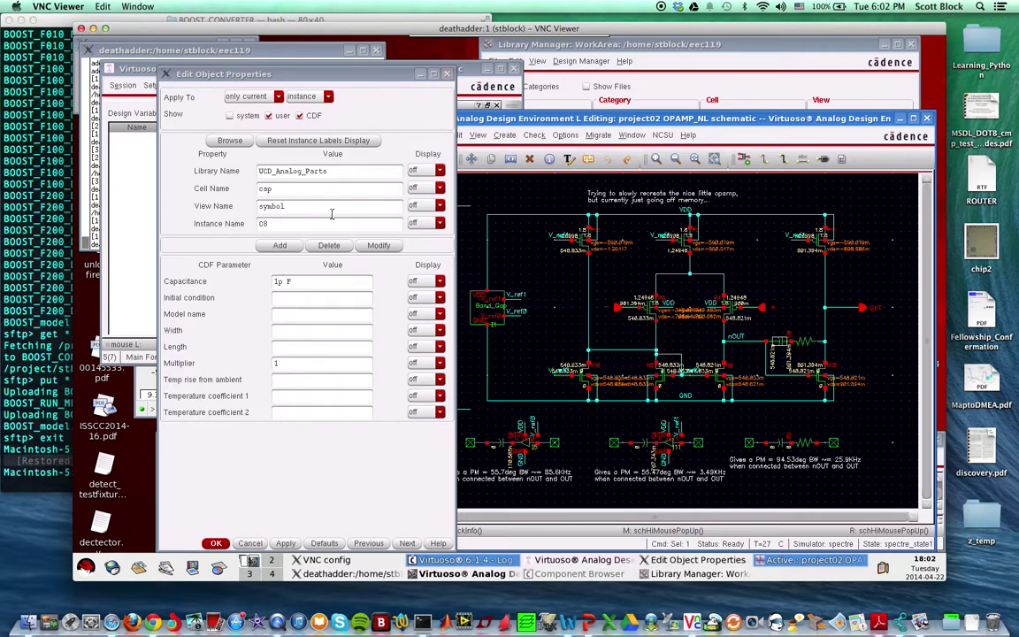
Delete the compensation branch capacitor beside the nOUT resistor
left_click(446, 73)
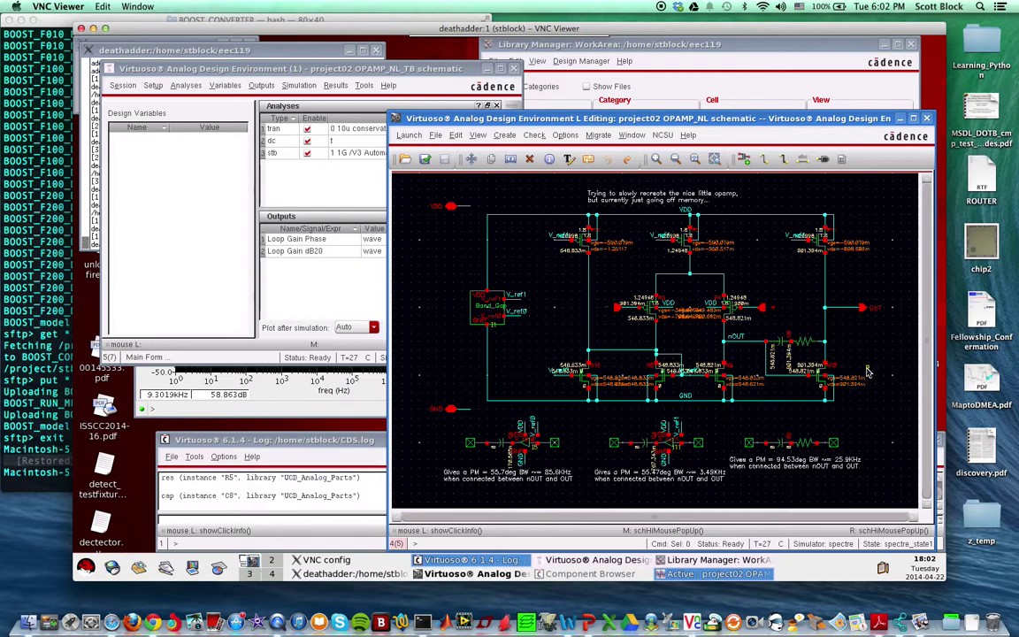
left_click(778, 341)
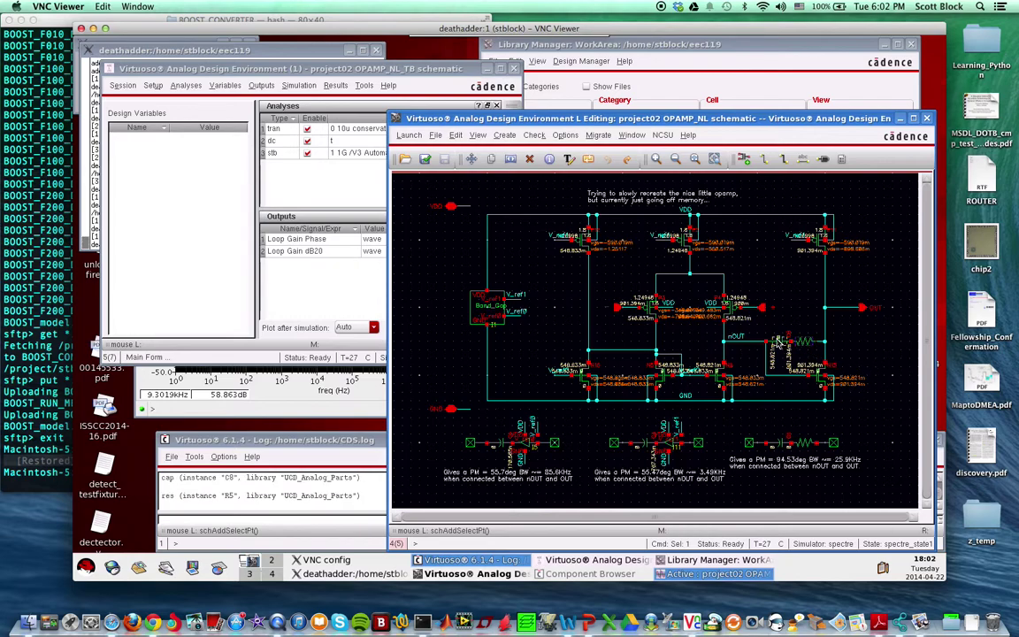
key("Delete")
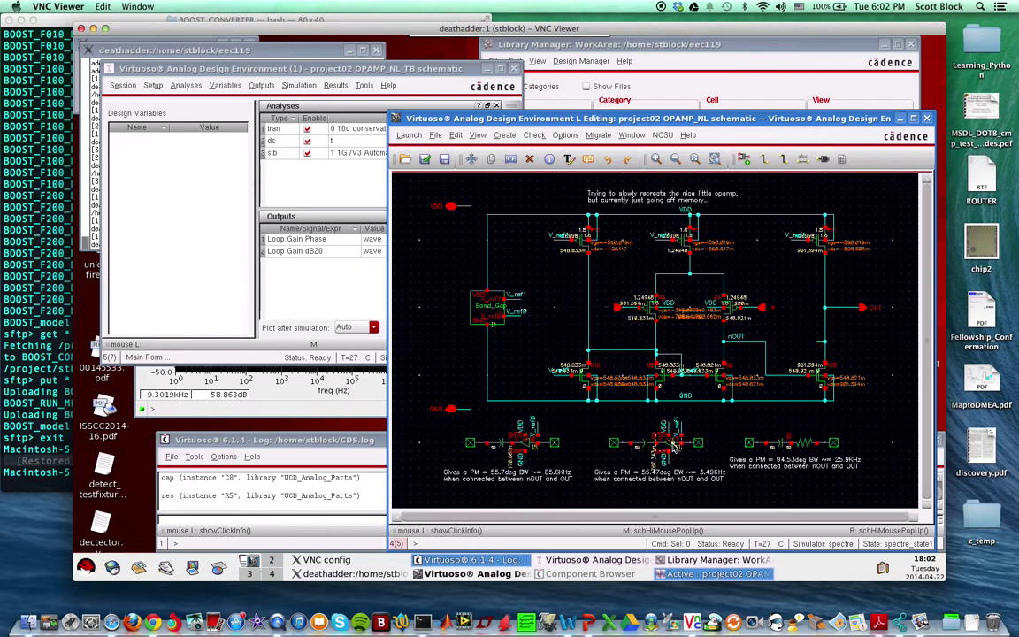
key("shift+x")
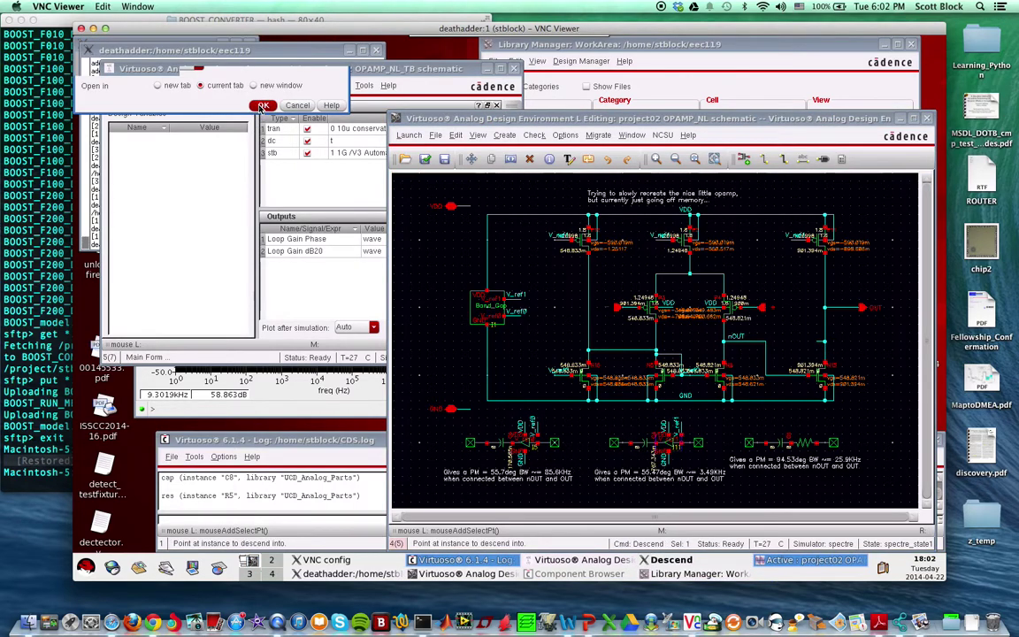
left_click(264, 105)
key("shift+b")
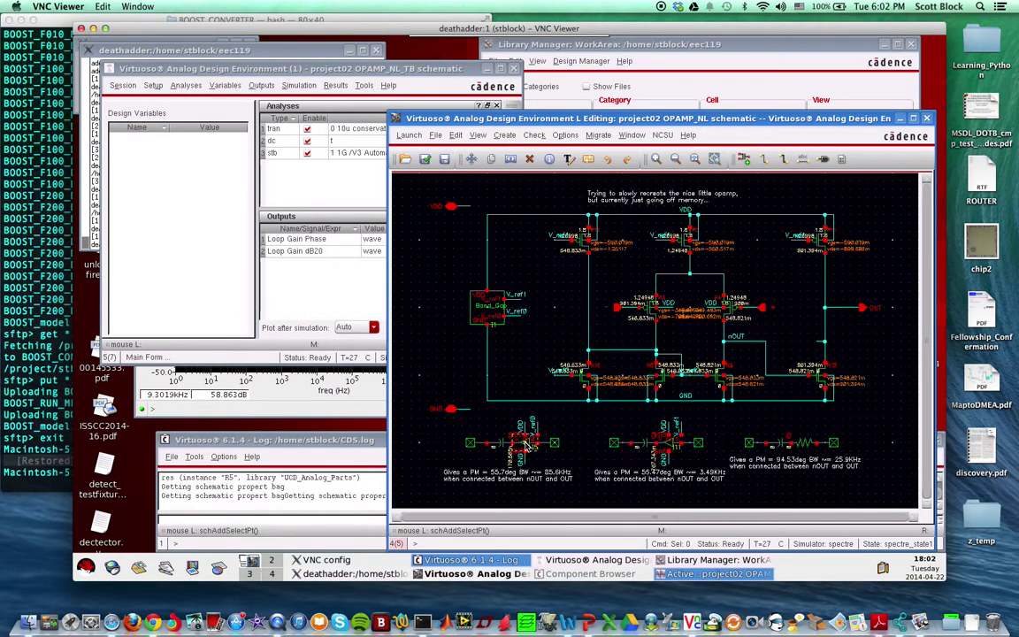
key("shift+x")
left_click(526, 445)
left_click(262, 105)
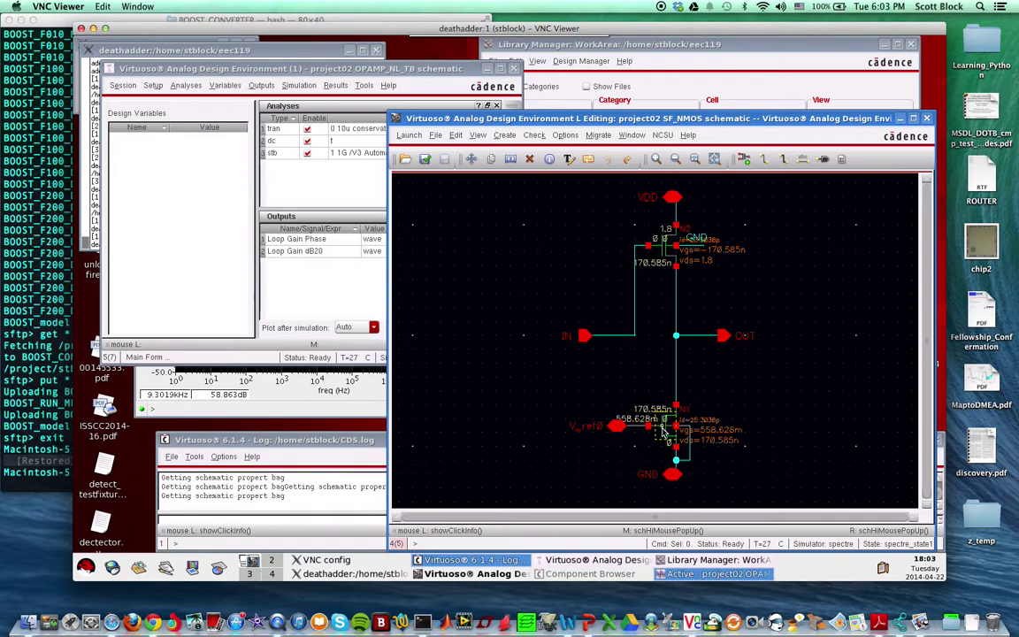
left_click(663, 431)
key("q")
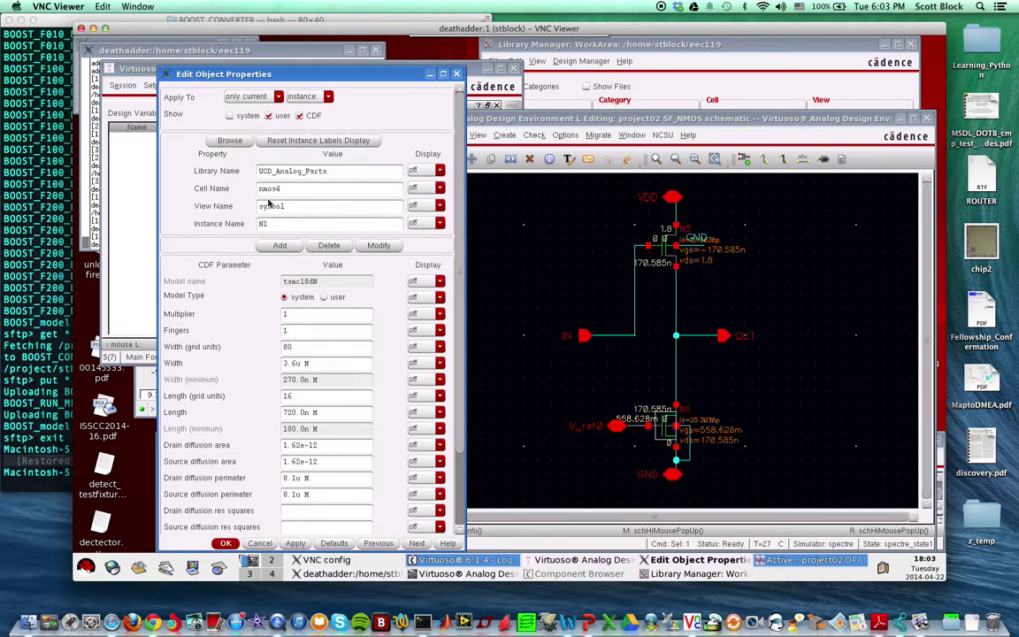
left_click(227, 544)
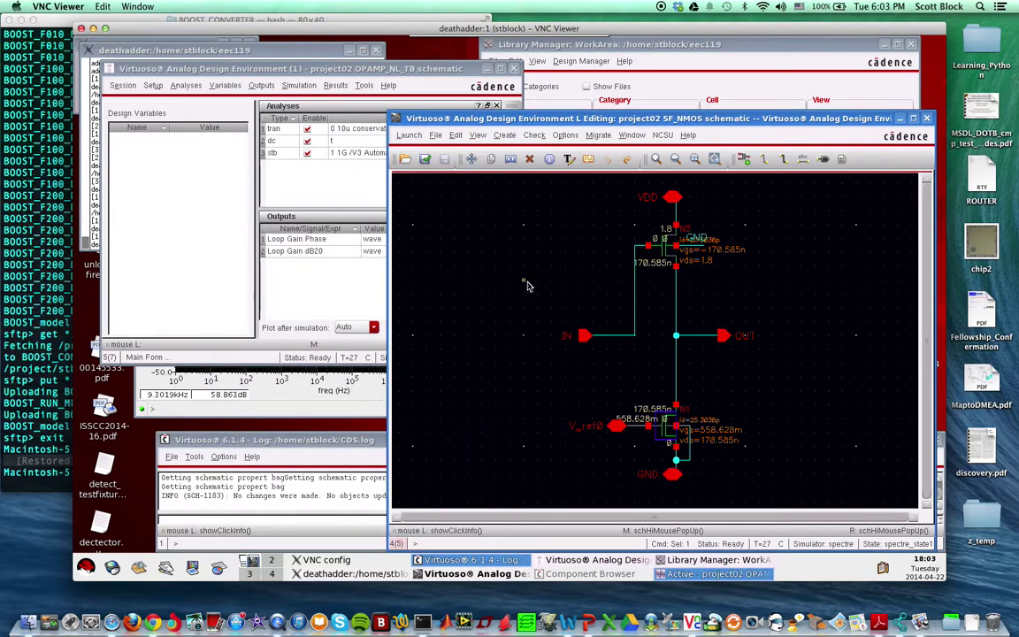
left_click(670, 250)
key("q")
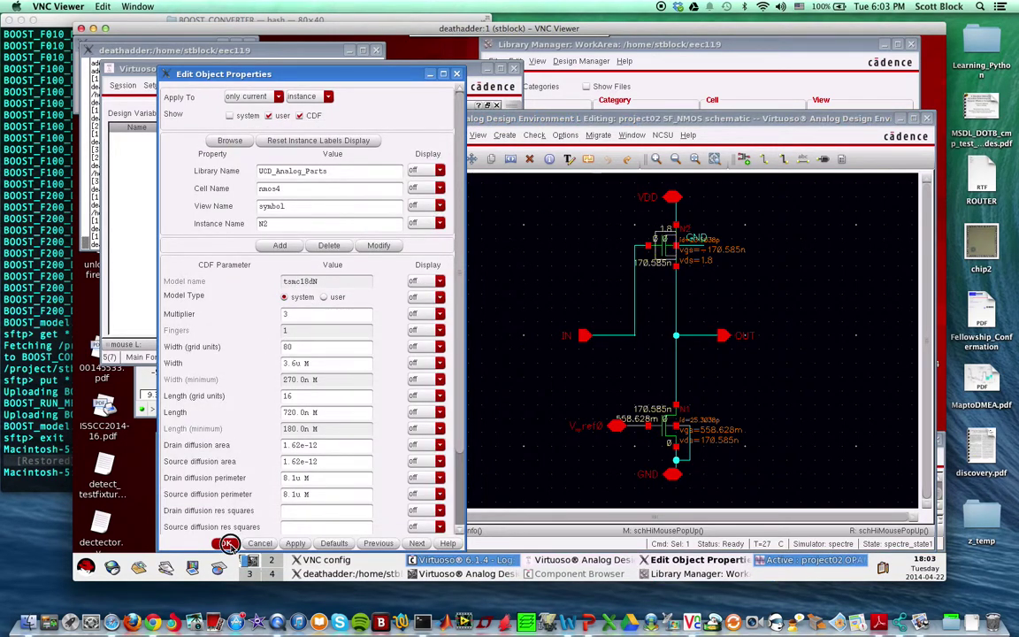
left_click(227, 545)
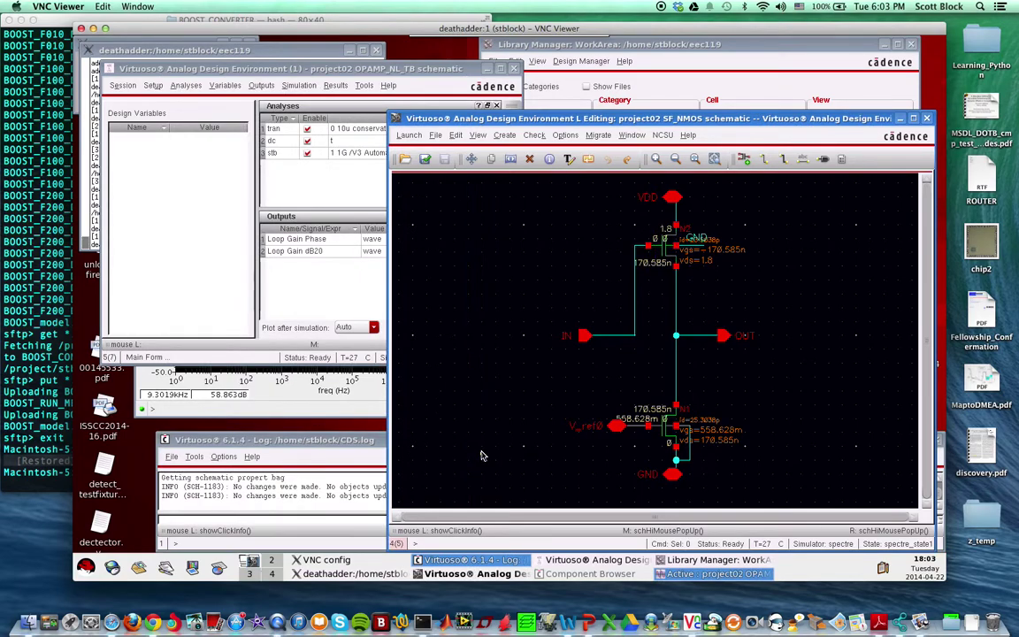
key("ctrl+e")
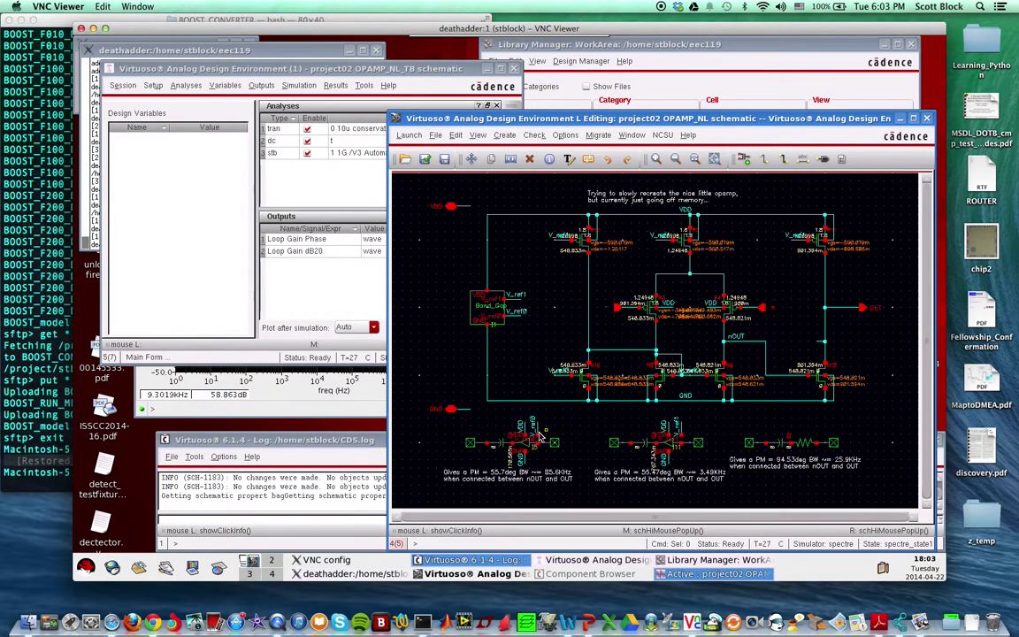
Select the lower-left NMOS-capacitor test circuit around C6 and begin copying it
left_click(498, 448)
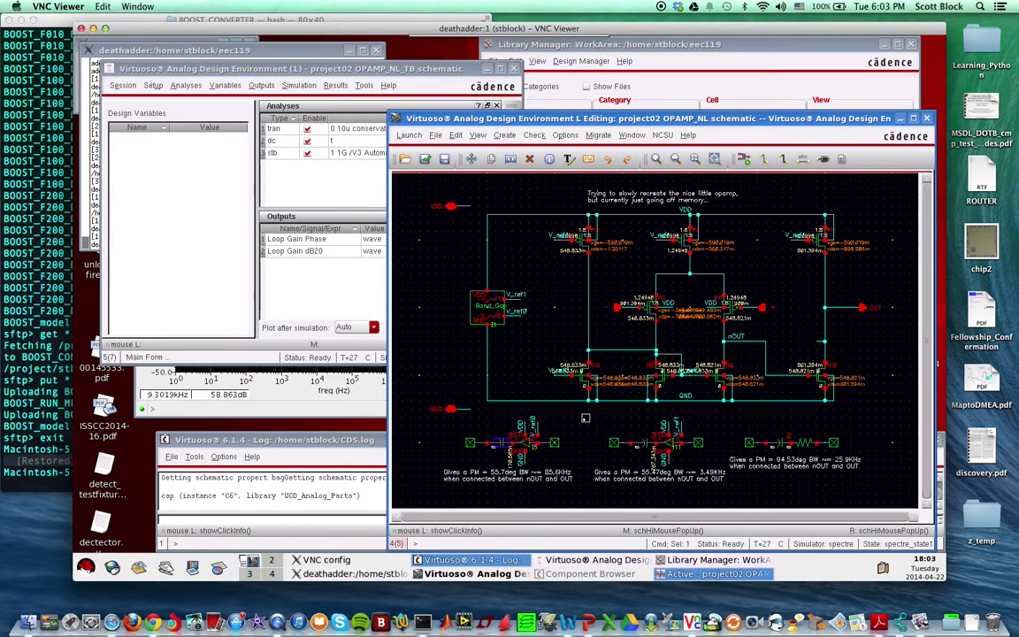
left_click_drag(484, 418, 542, 464)
key("c")
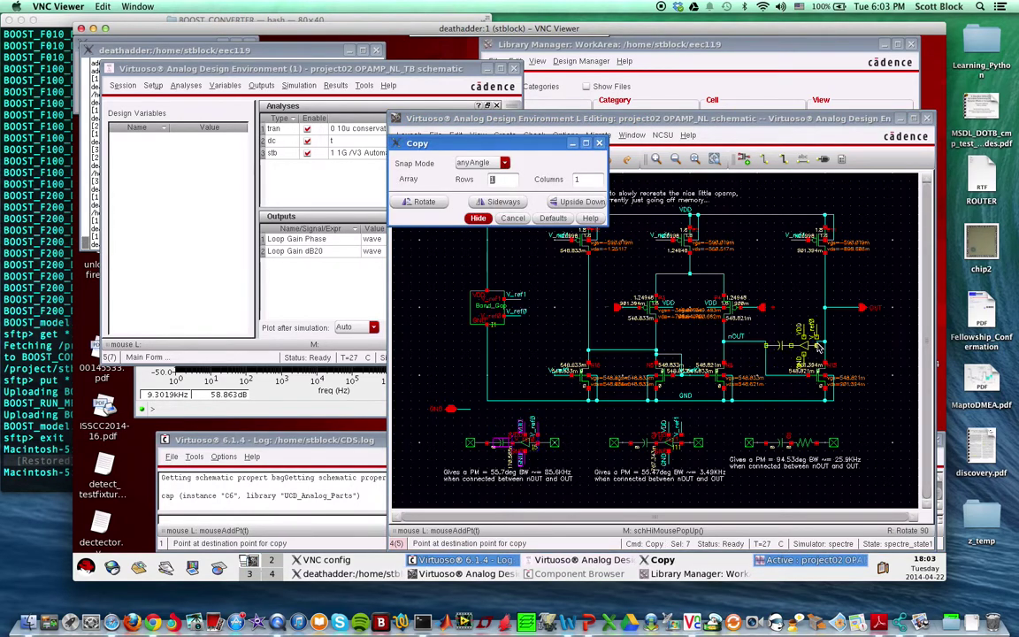
Place the copied branch near nOUT, check and save OPAMP_NL, and rerun the ADE simulation
key("Escape")
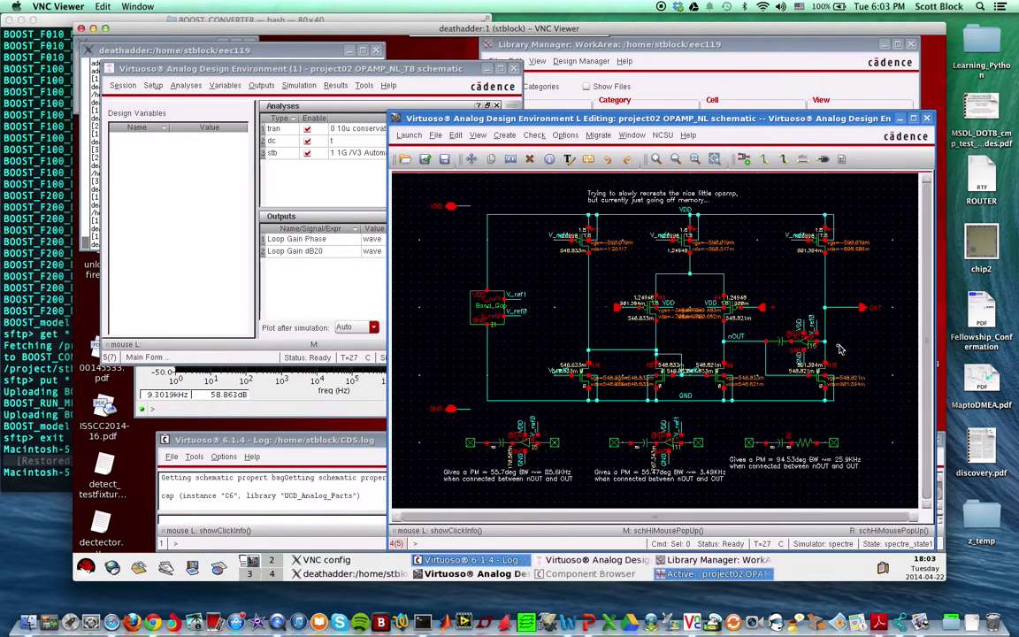
left_click(430, 159)
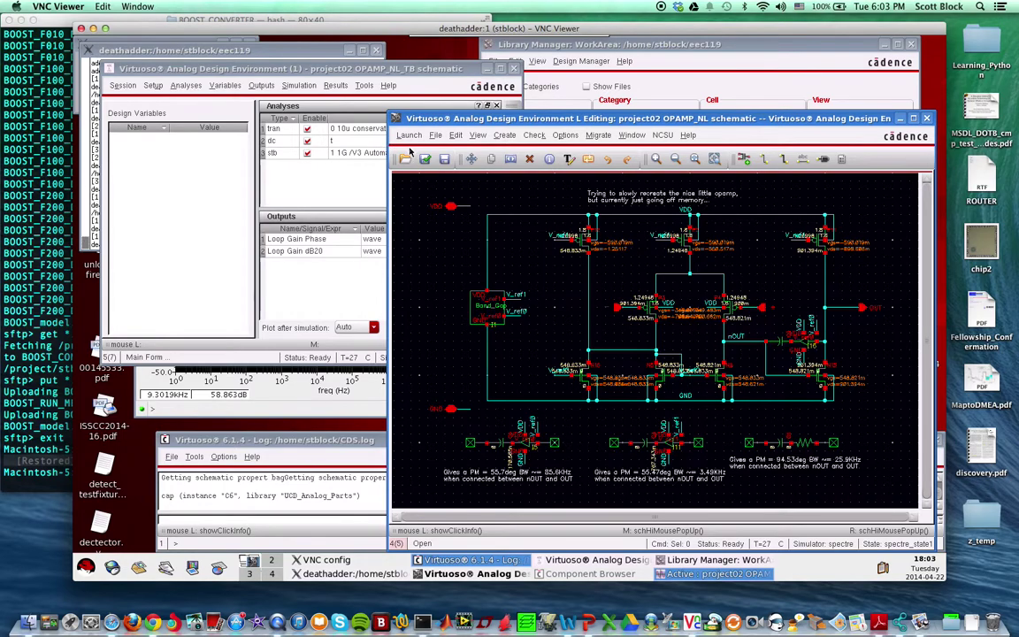
left_click(221, 221)
left_click(511, 210)
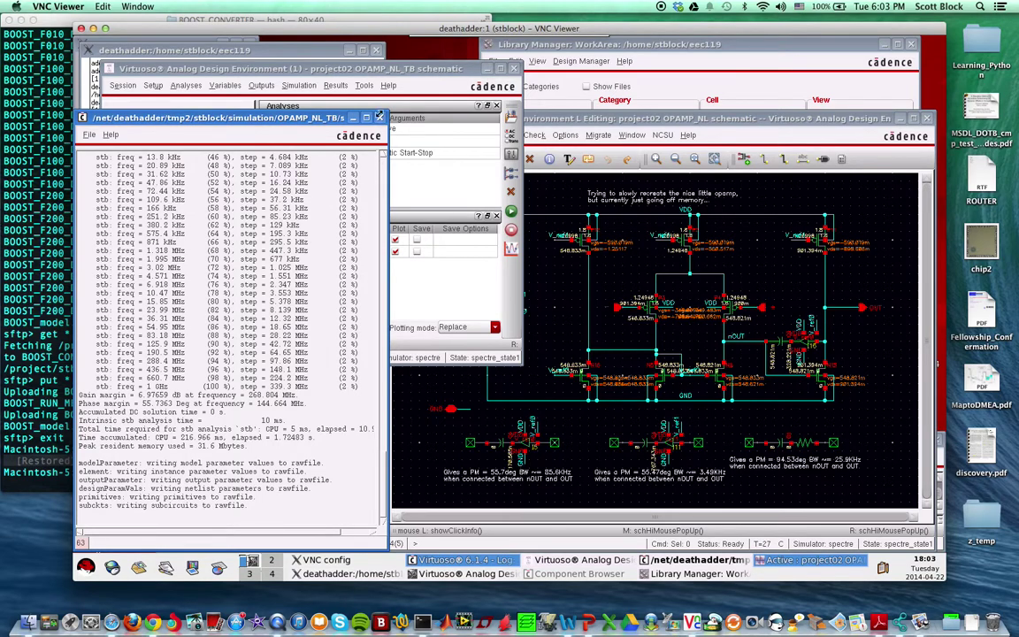
left_click(381, 118)
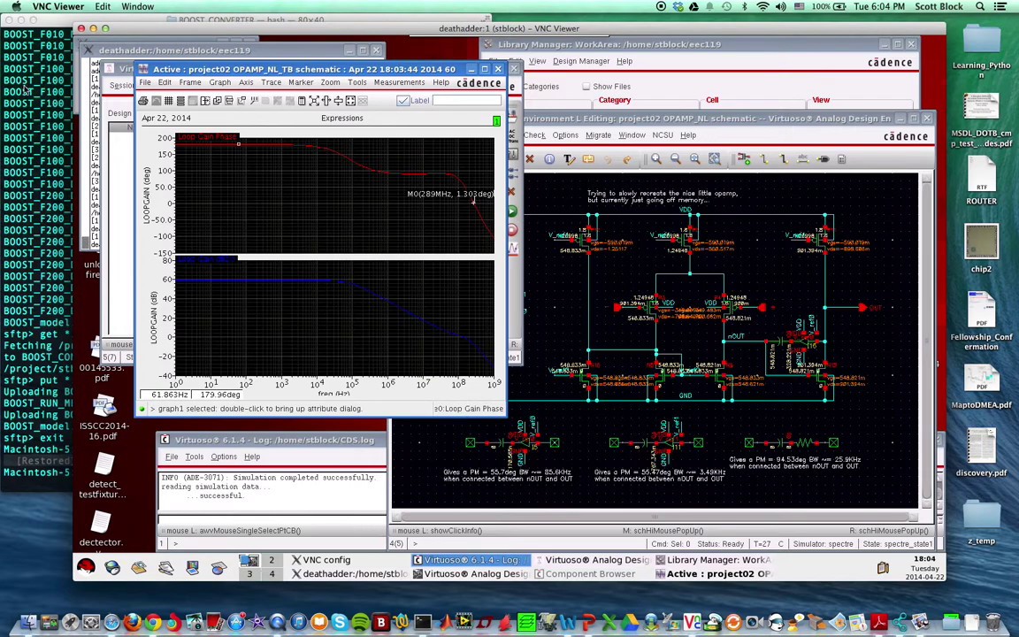
left_click(128, 76)
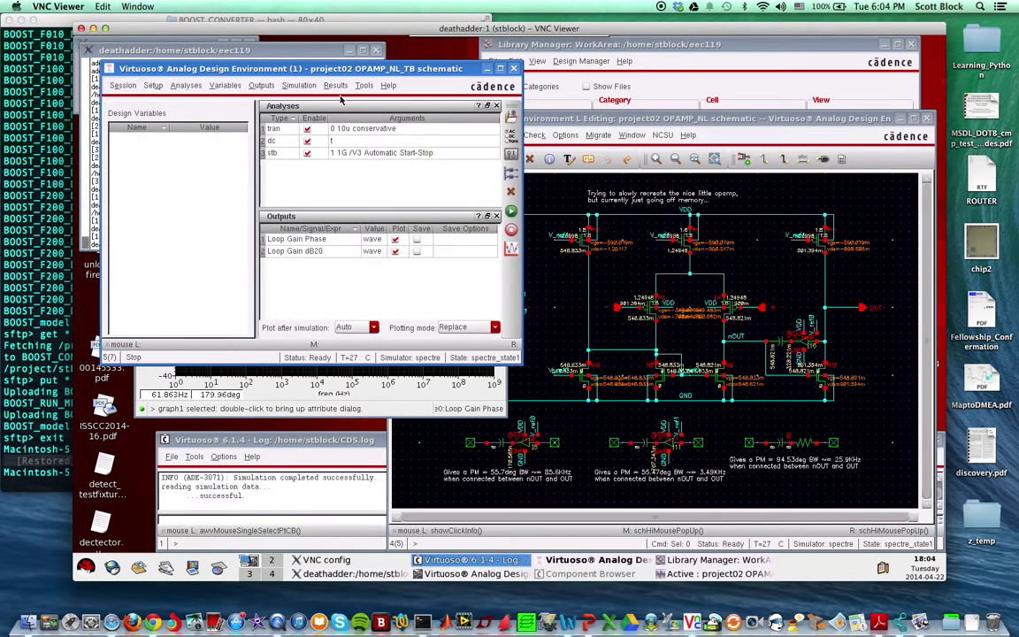
Read the new 55.7363° phase margin from the stb Phase Margin direct plot and close the form
left_click(335, 85)
mouse_move(358, 117)
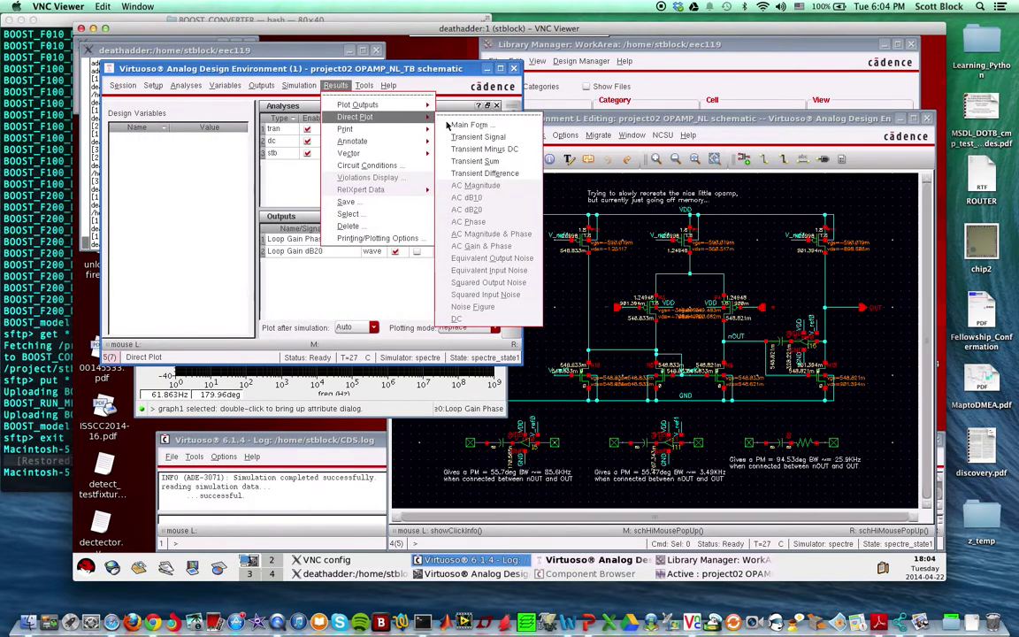
left_click(425, 114)
left_click(116, 93)
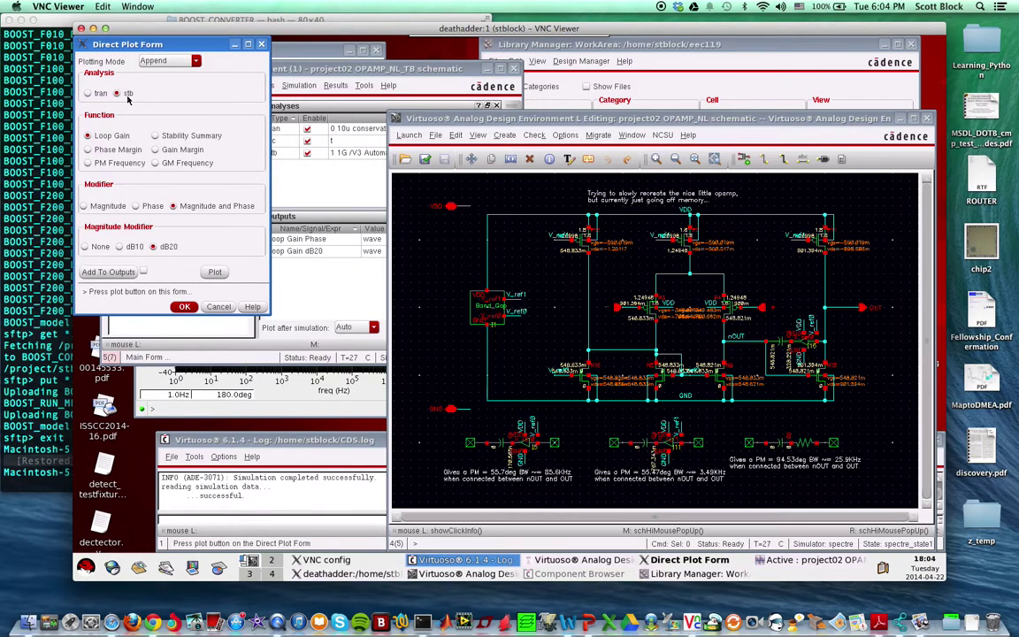
left_click(114, 147)
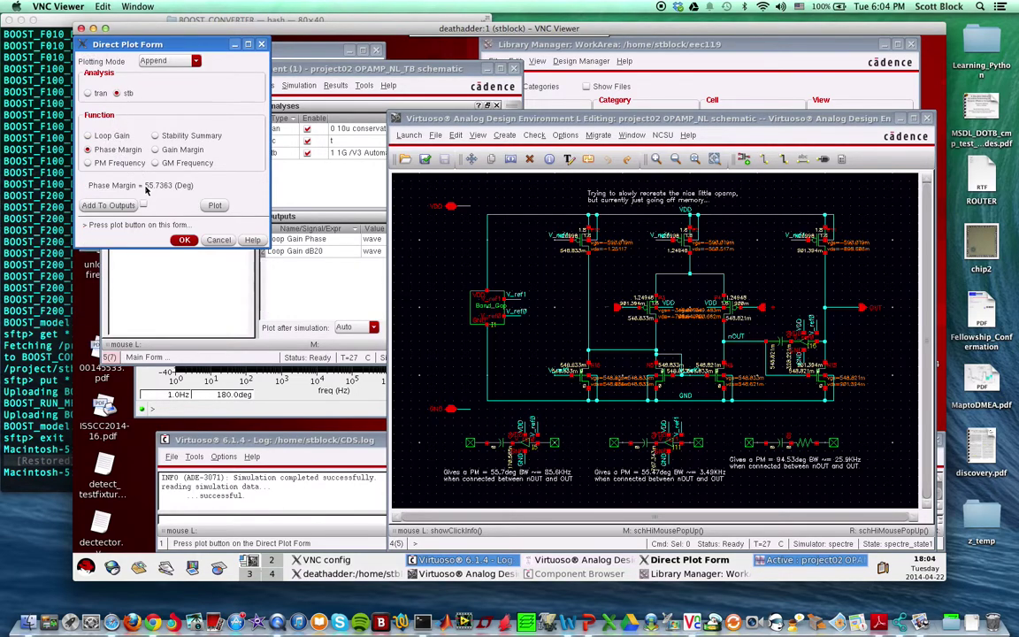
left_click(185, 241)
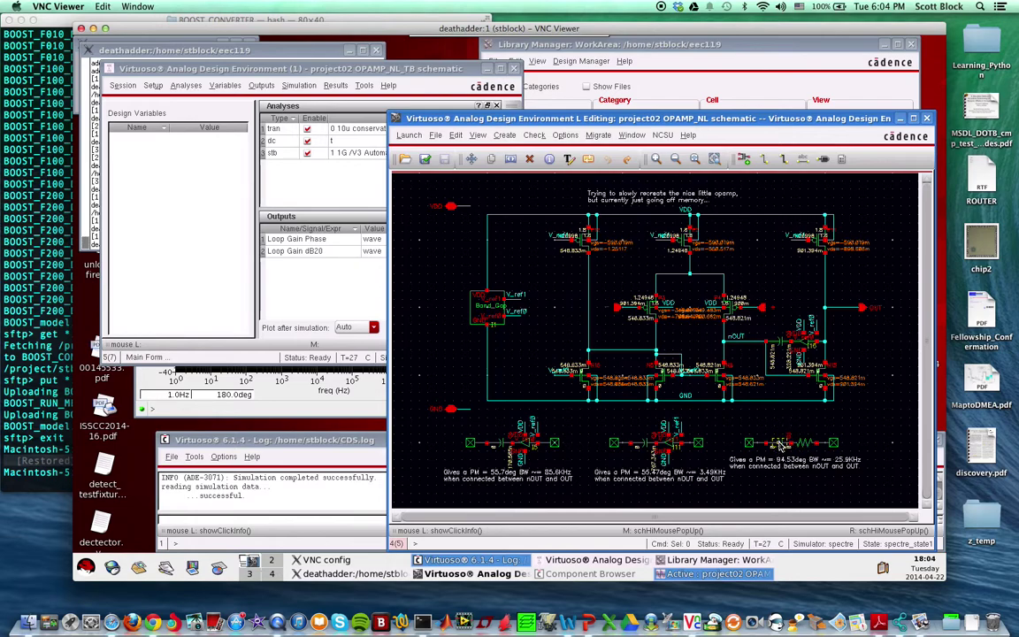
Check R1 (10K Ohms) and C9 (400f F) without changes, then select the new transistor near OUT
double_click(546, 316)
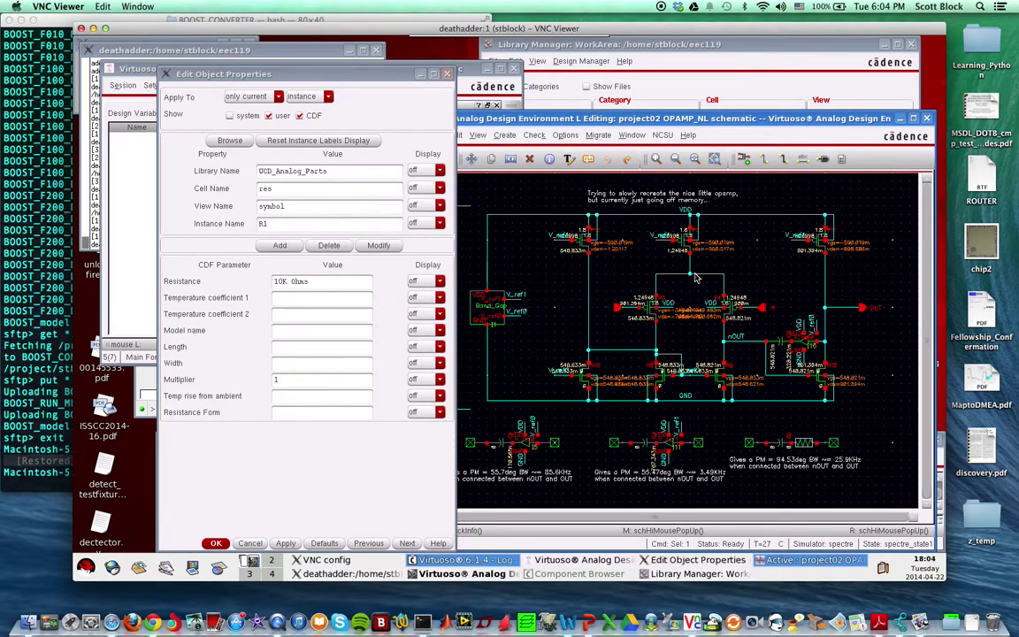
left_click(704, 308)
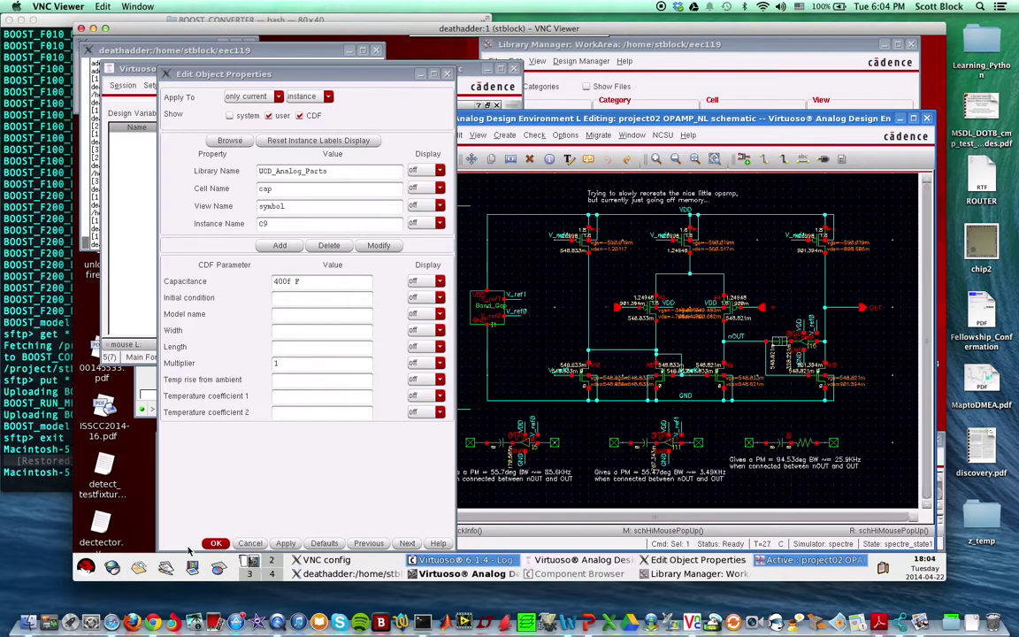
left_click(214, 544)
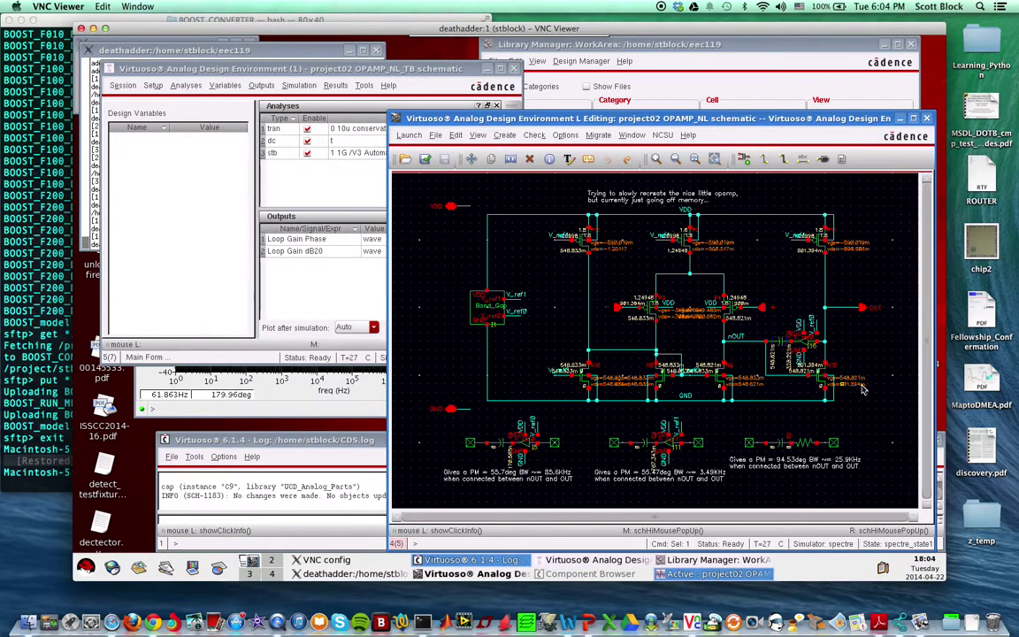
left_click(811, 343)
key("e")
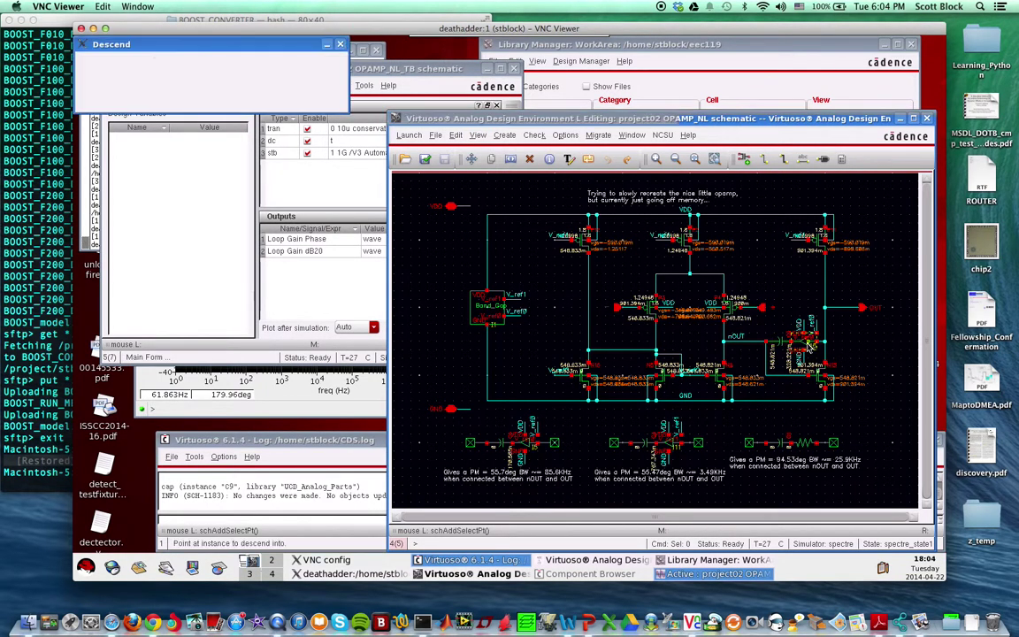
left_click(262, 106)
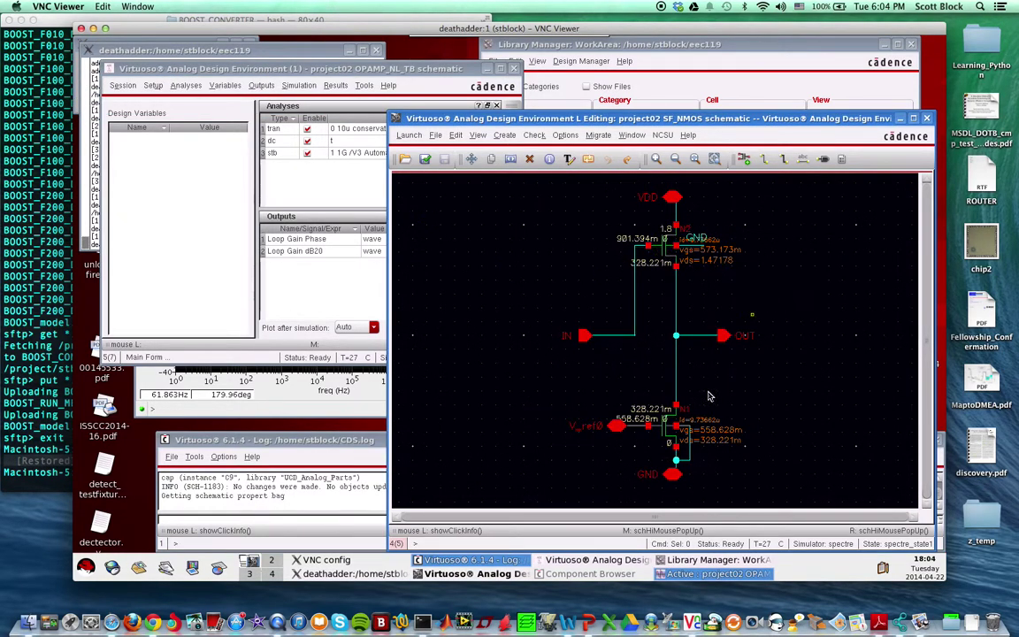
left_click(665, 438)
key("q")
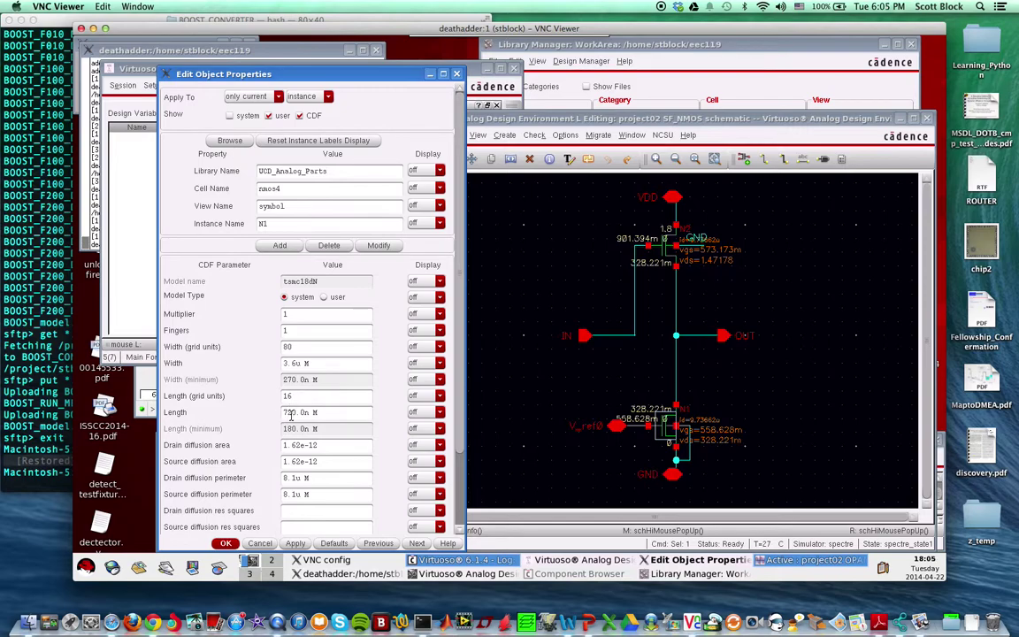
left_click(670, 248)
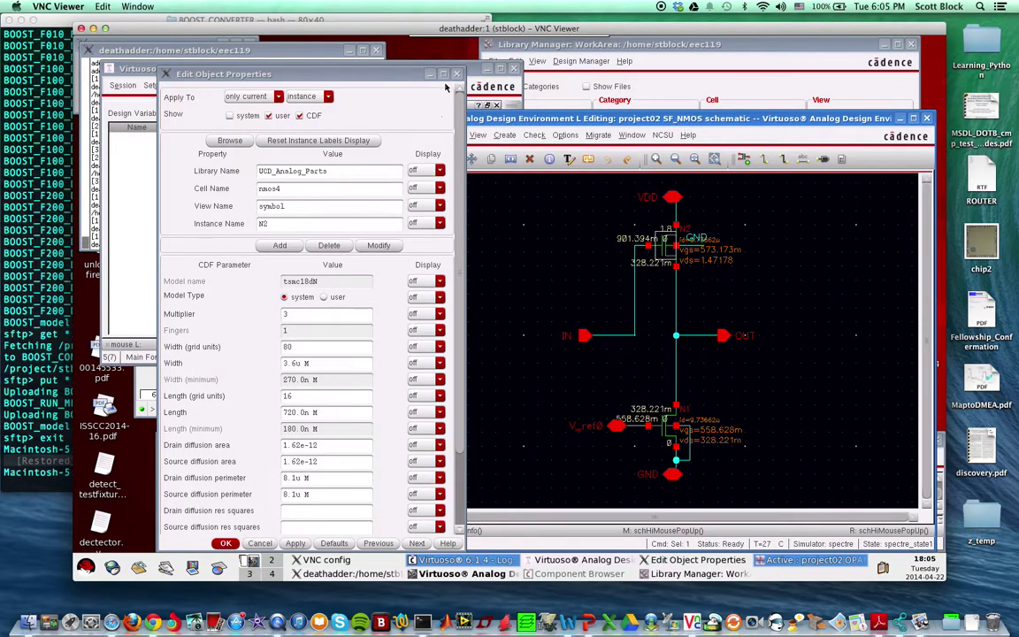
left_click(407, 64)
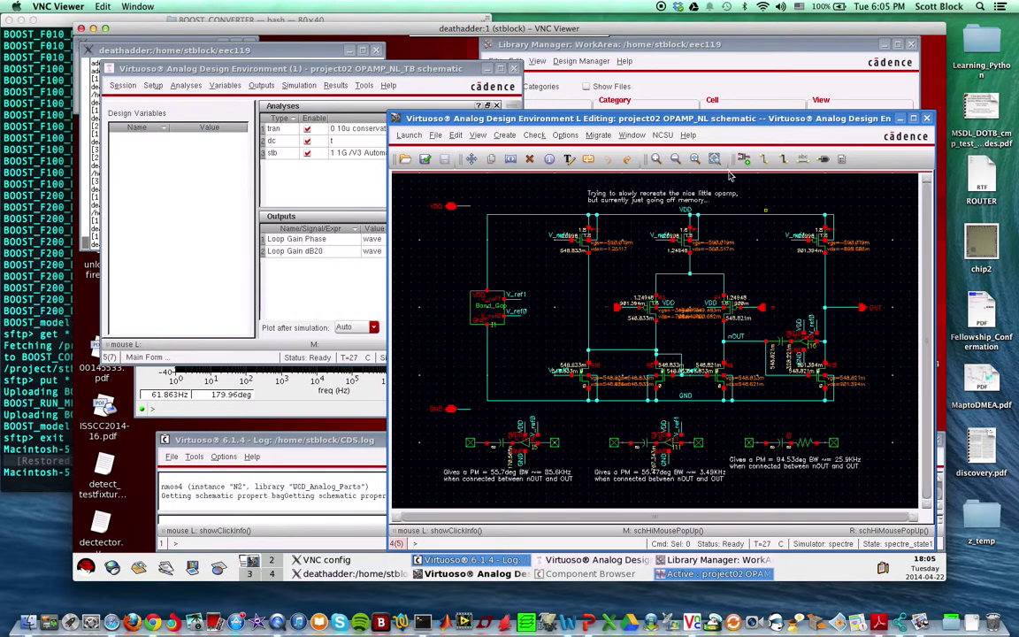
key("ctrl+e")
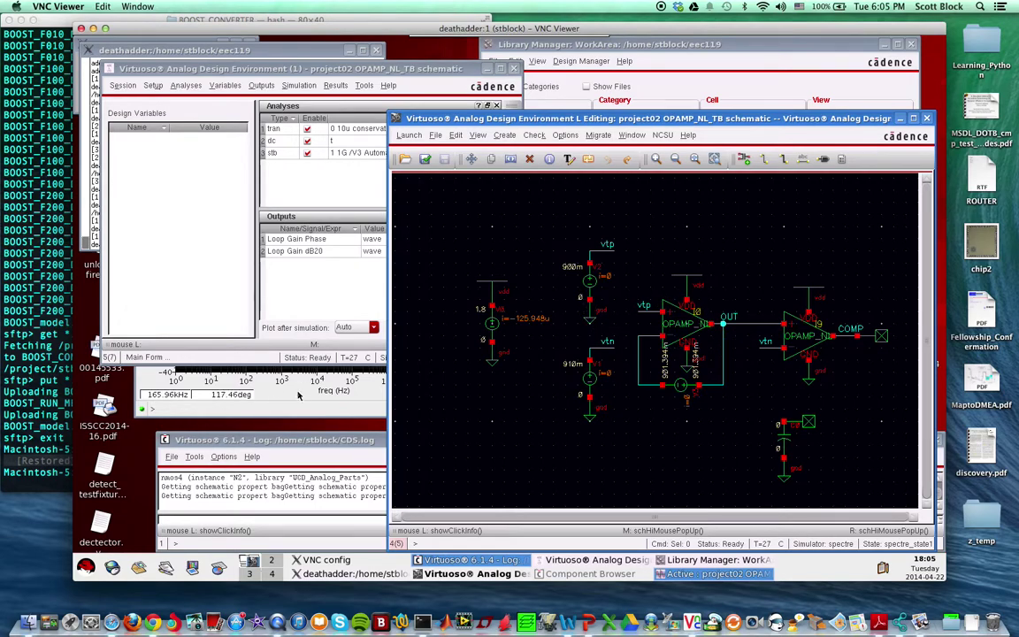
left_click(708, 310)
key("shift+e")
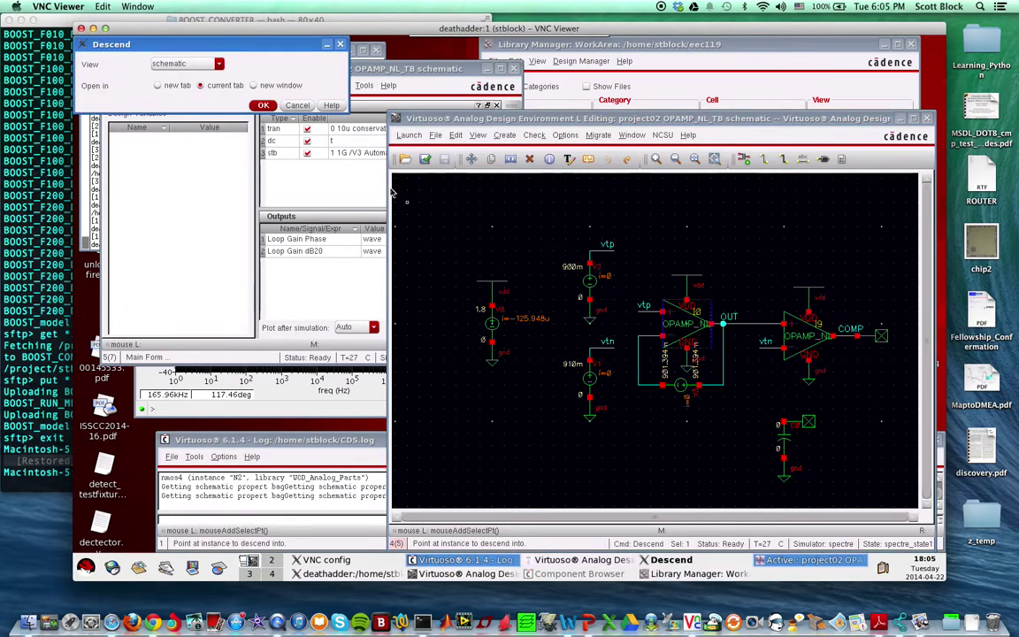
left_click(264, 105)
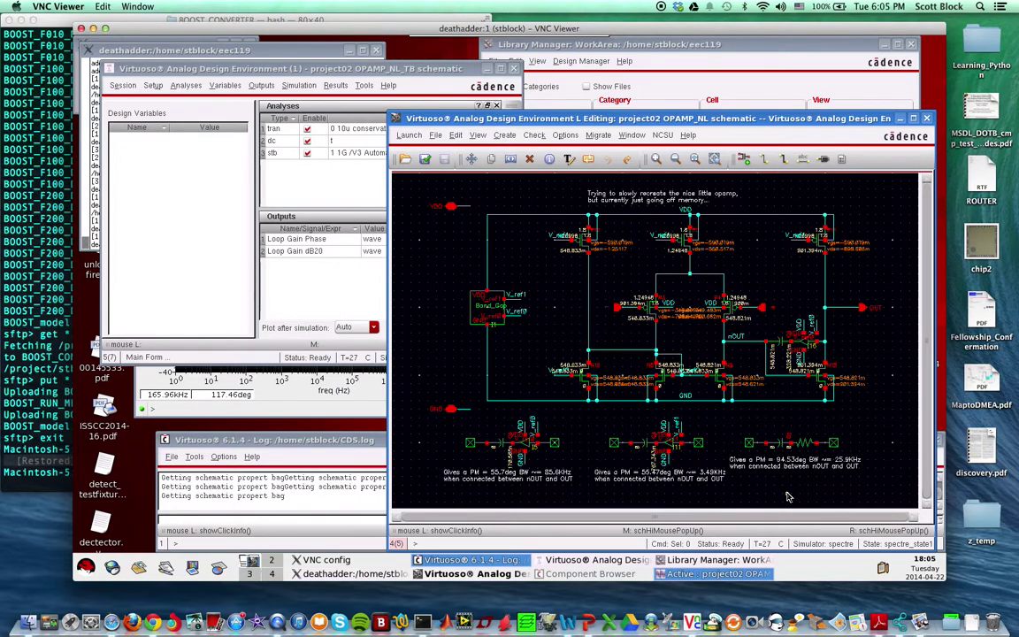
Return to the testbench and descend into the op-amp's OPAMP_NL schematic
key("ctrl+e")
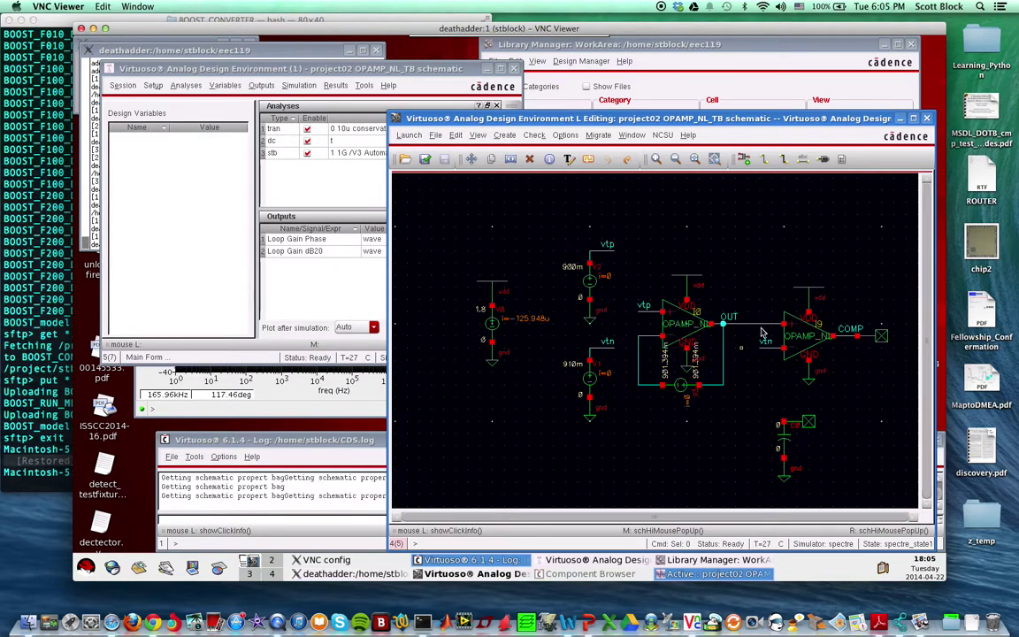
left_click(650, 308)
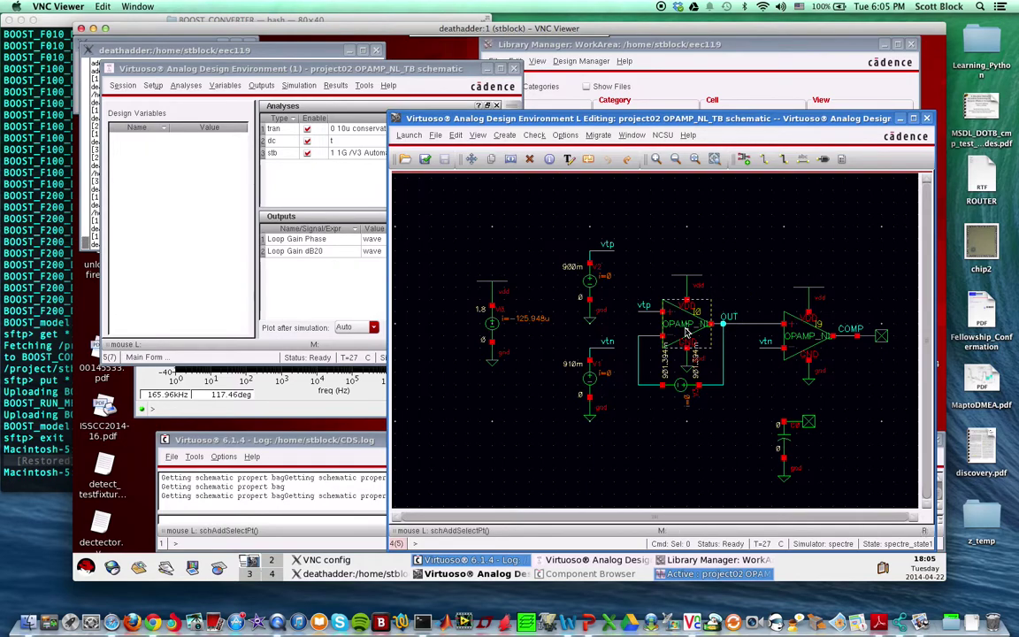
key("shift+x")
left_click(264, 104)
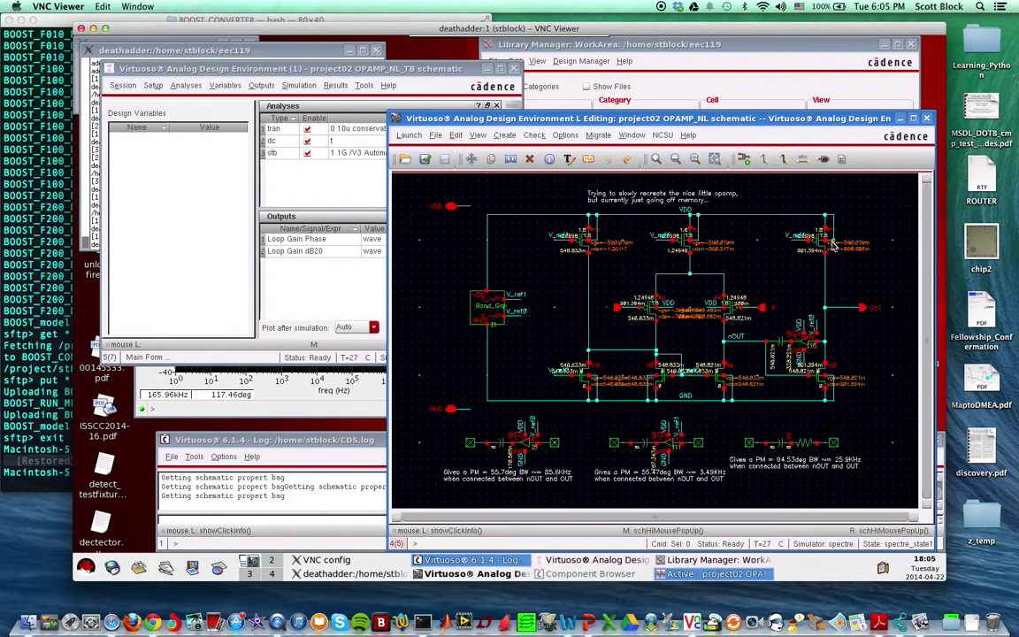
Move capacitor C9 to the right edge and add a no-connect on one of its pins
left_click(782, 345)
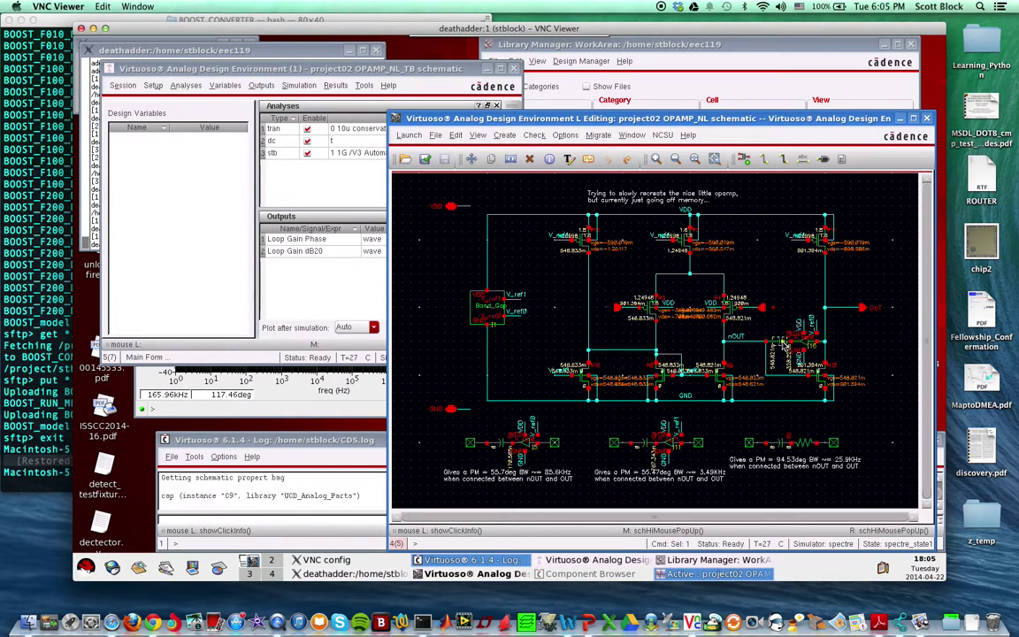
key("m")
left_click(882, 352)
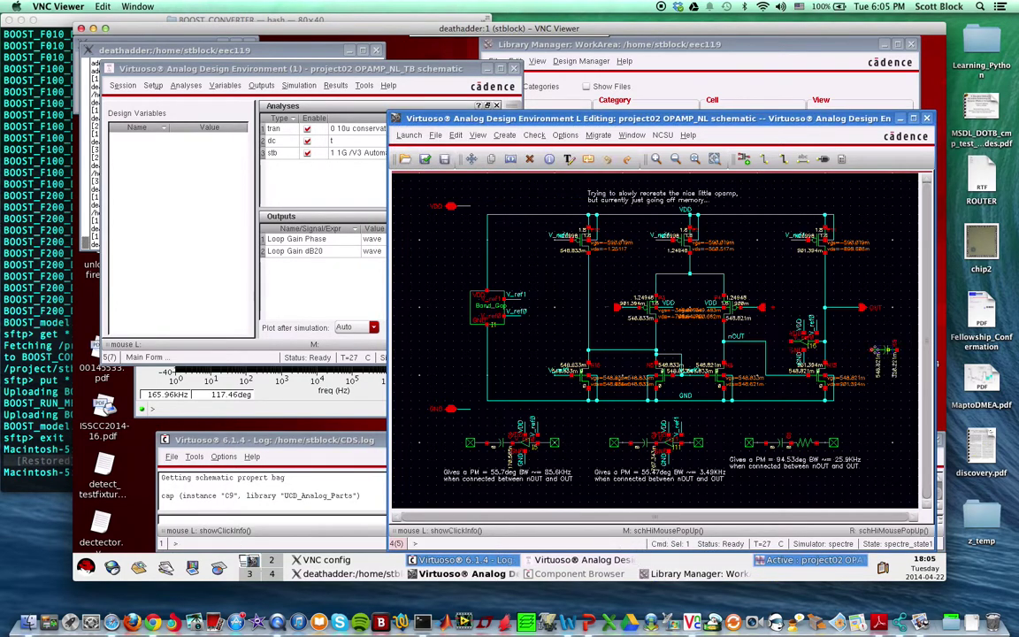
left_click(751, 443)
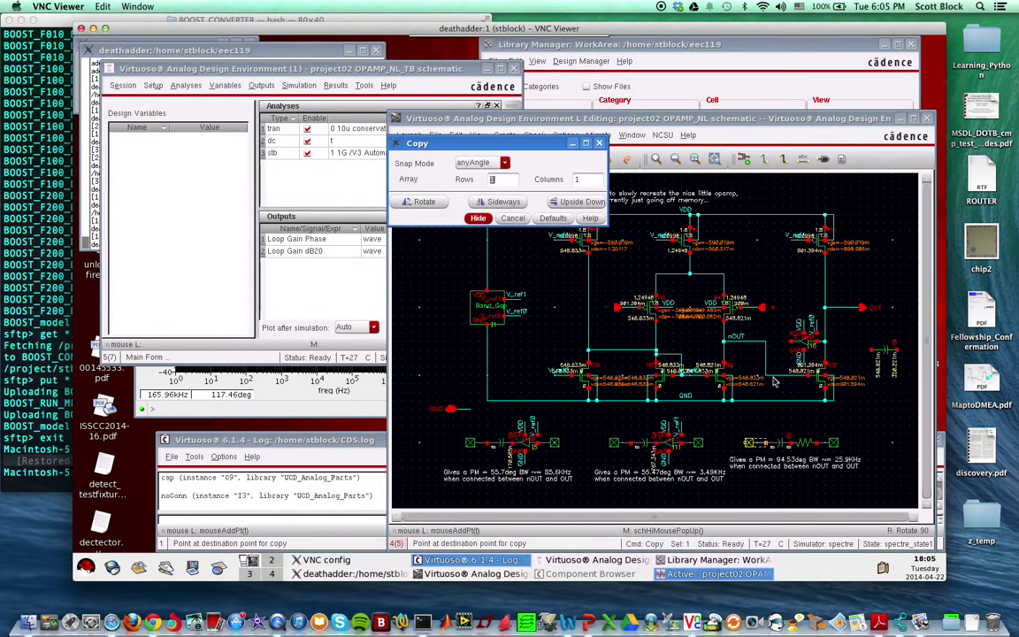
key("c")
left_click(775, 341)
key("Escape")
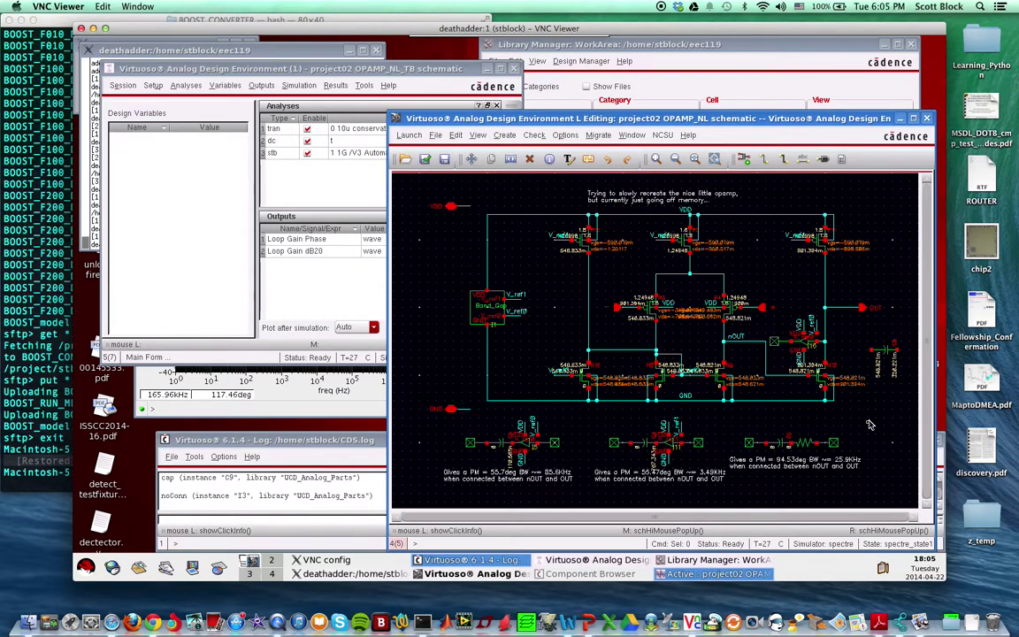
Cap C9's other pin with a no-connect, then check and save OPAMP_NL
left_click(824, 443)
key("c")
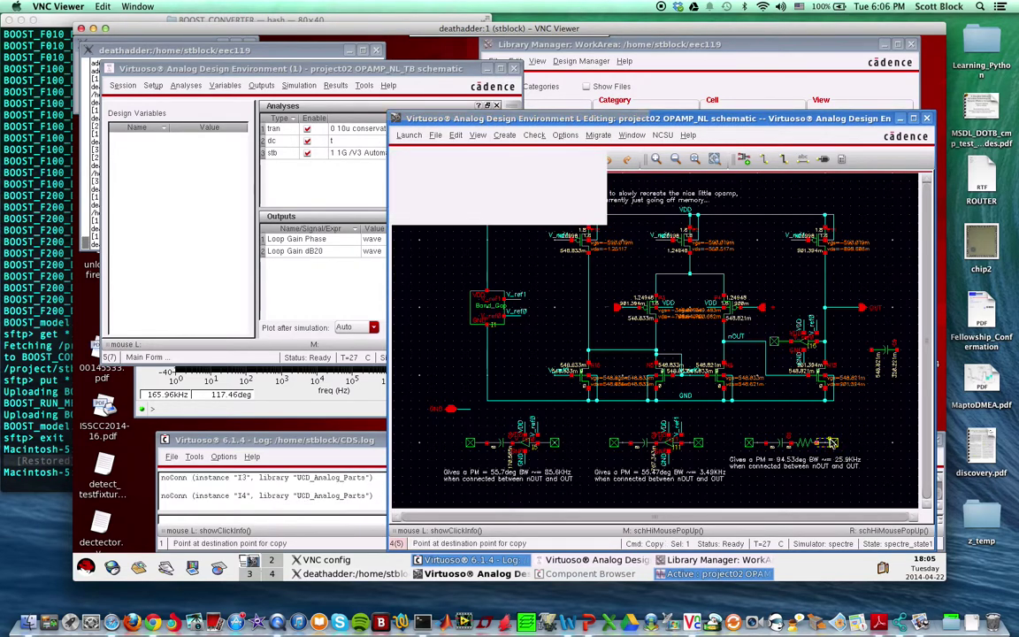
key("Escape")
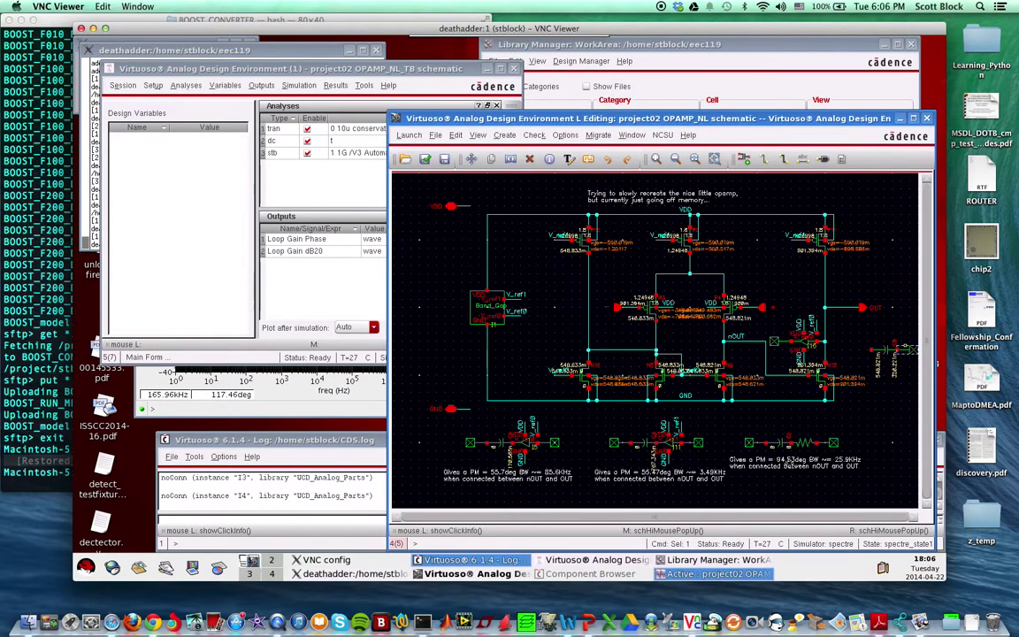
left_click(746, 443)
key("c")
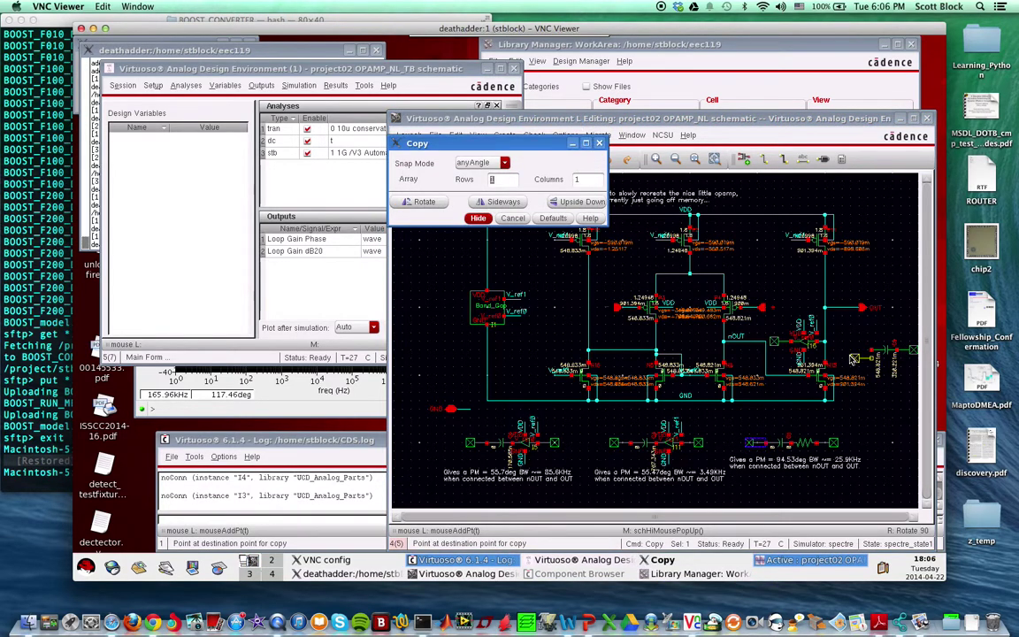
left_click(851, 353)
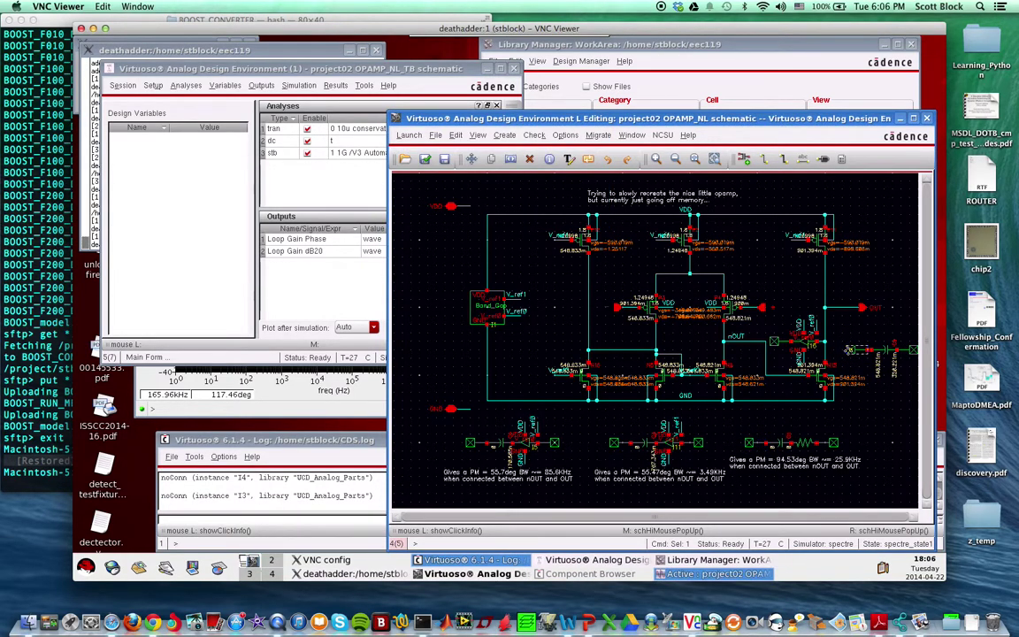
key("m")
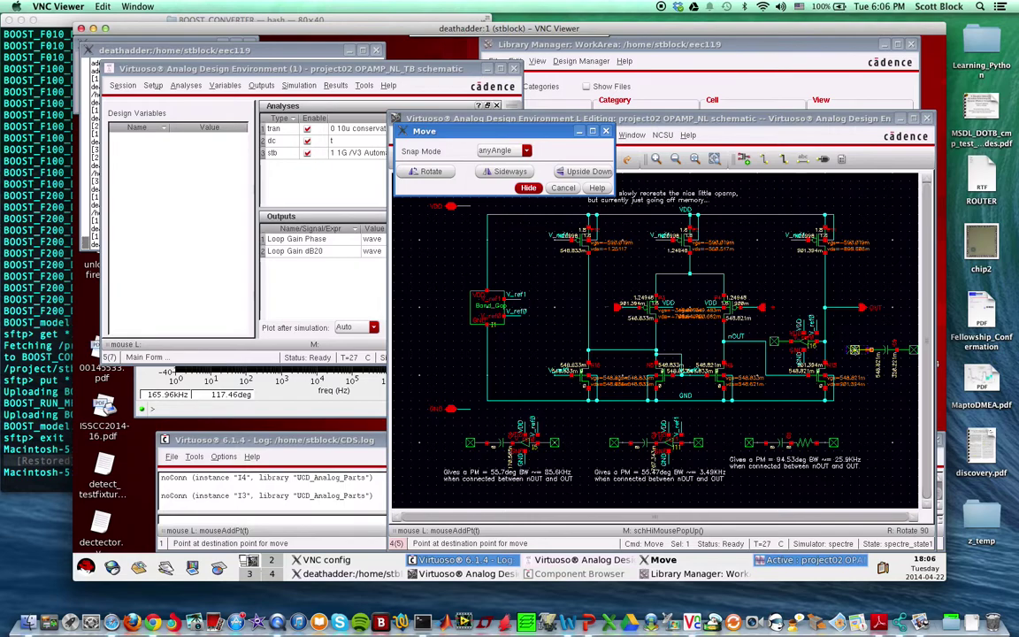
key("Escape")
left_click(424, 160)
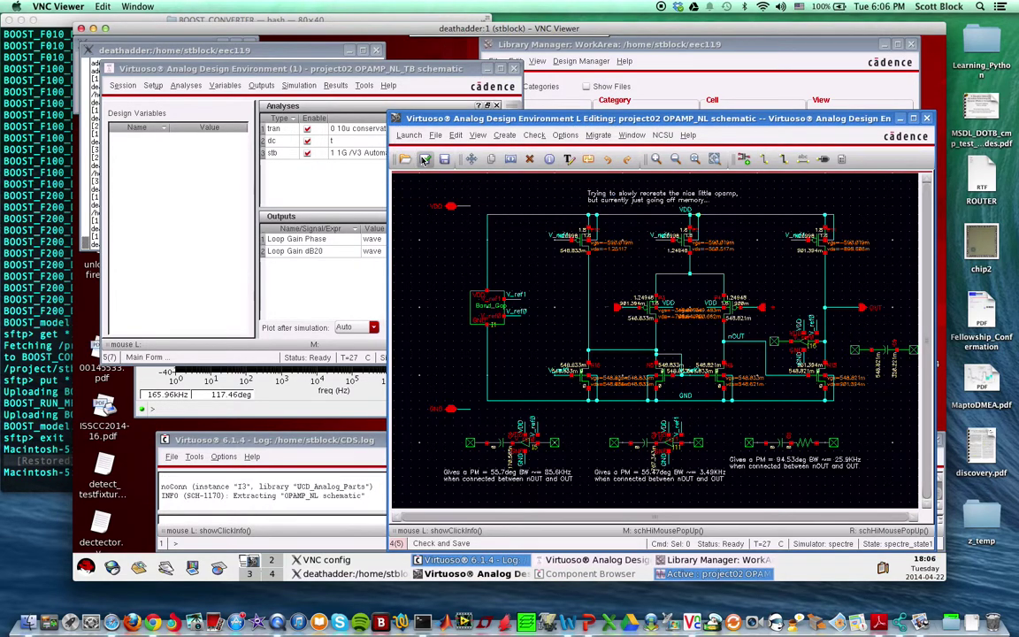
key("ctrl+e")
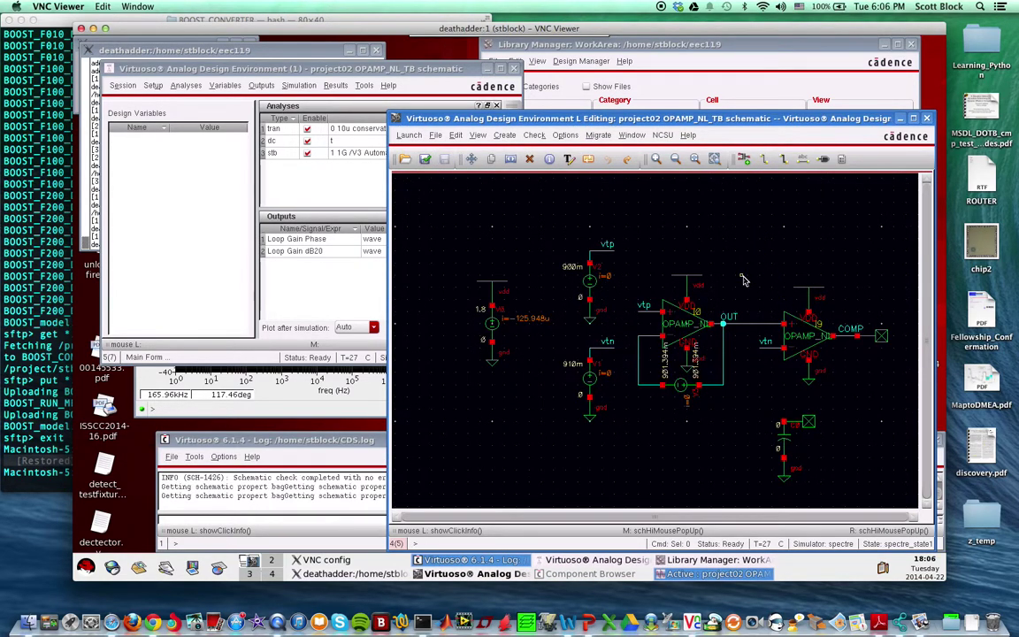
Wire the testbench load capacitor's top pin to the OUT net and check and save OPAMP_NL_TB
left_click(809, 422)
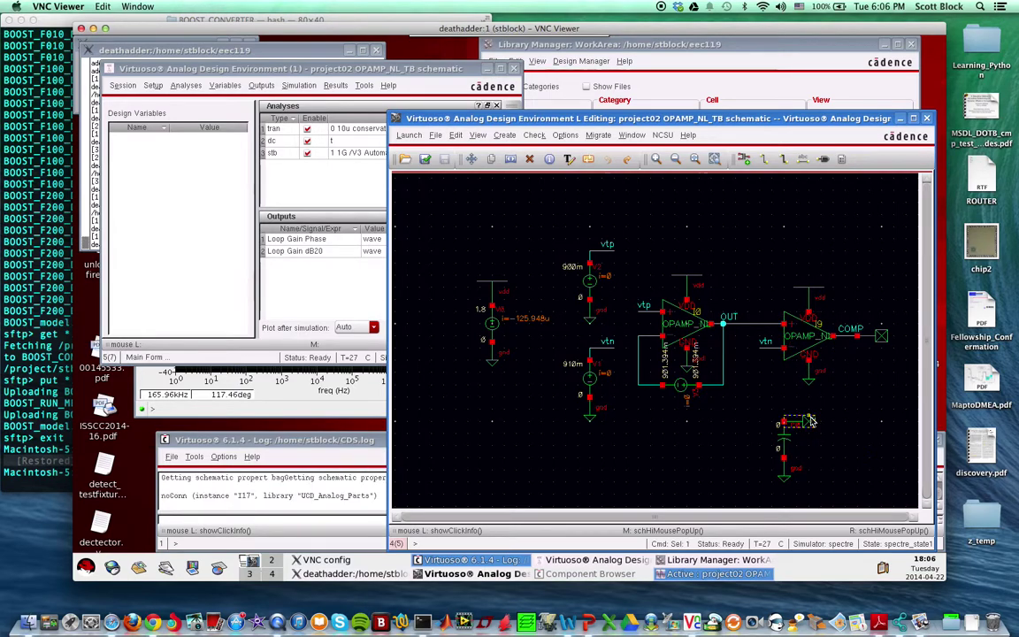
key("w")
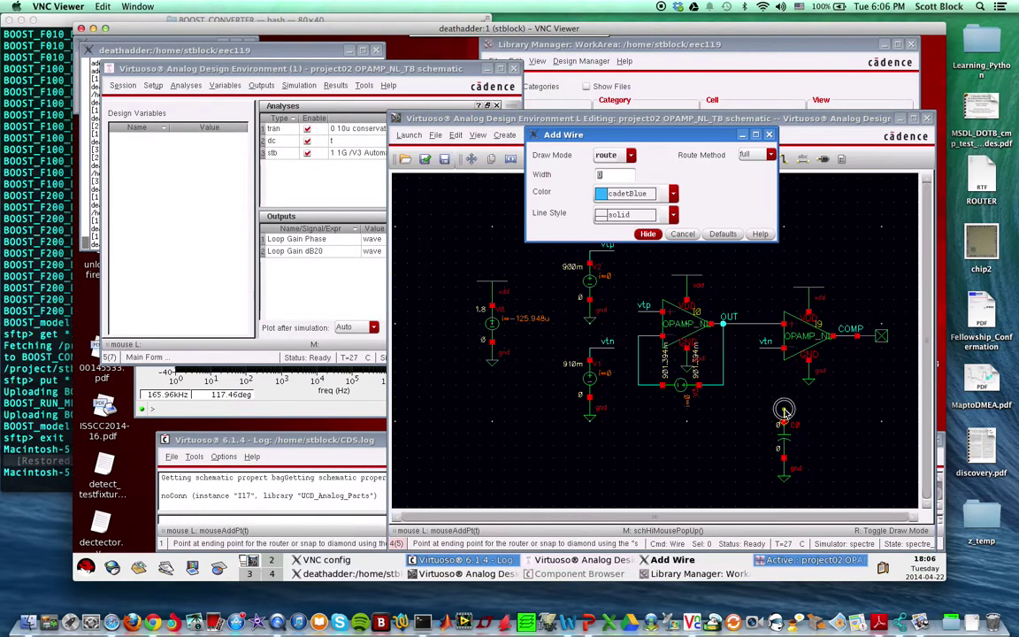
left_click(784, 423)
left_click(741, 324)
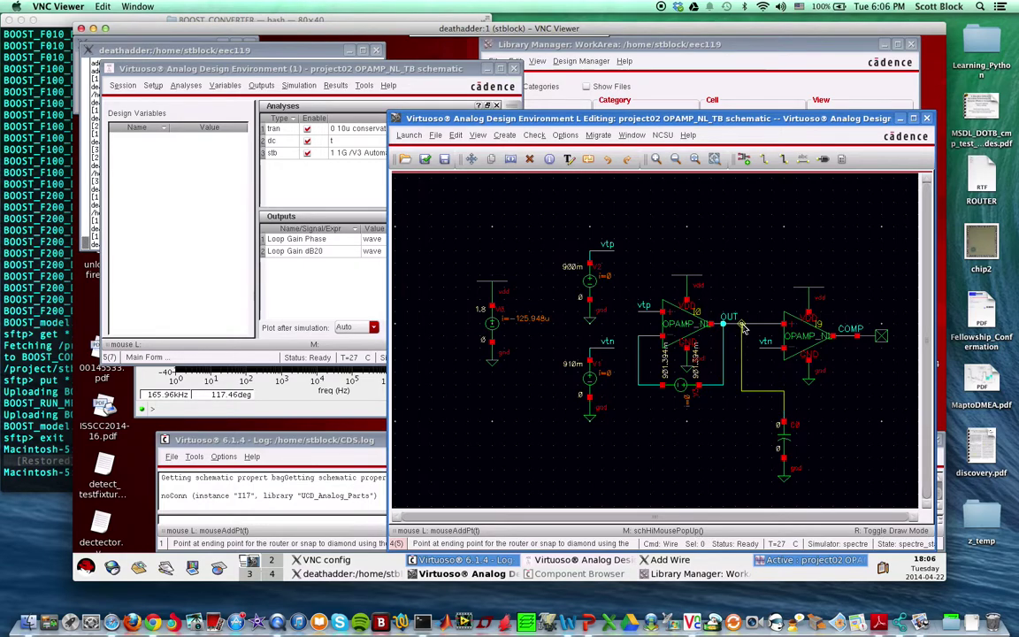
left_click(423, 157)
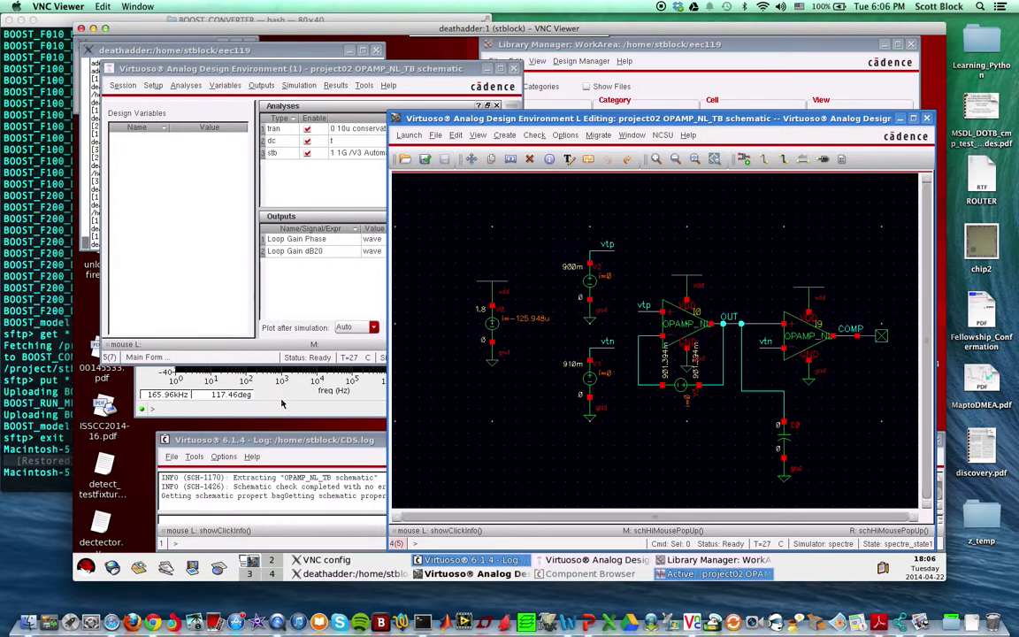
left_click(286, 297)
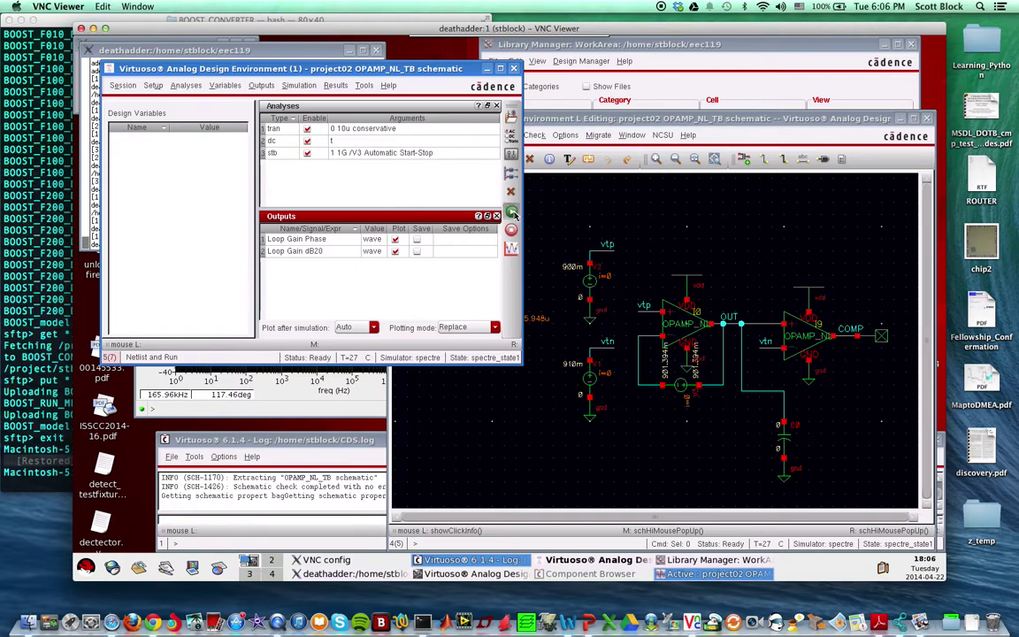
Netlist and run the simulation, getting updated loop-gain curves at about 56.5 dB at 18.289kHz
left_click(511, 211)
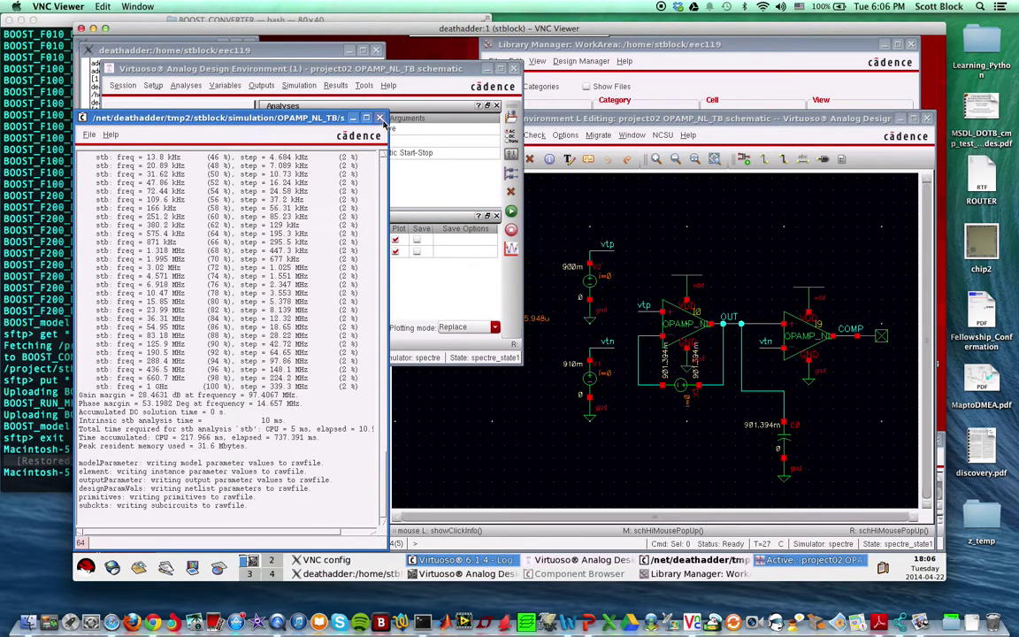
left_click(381, 118)
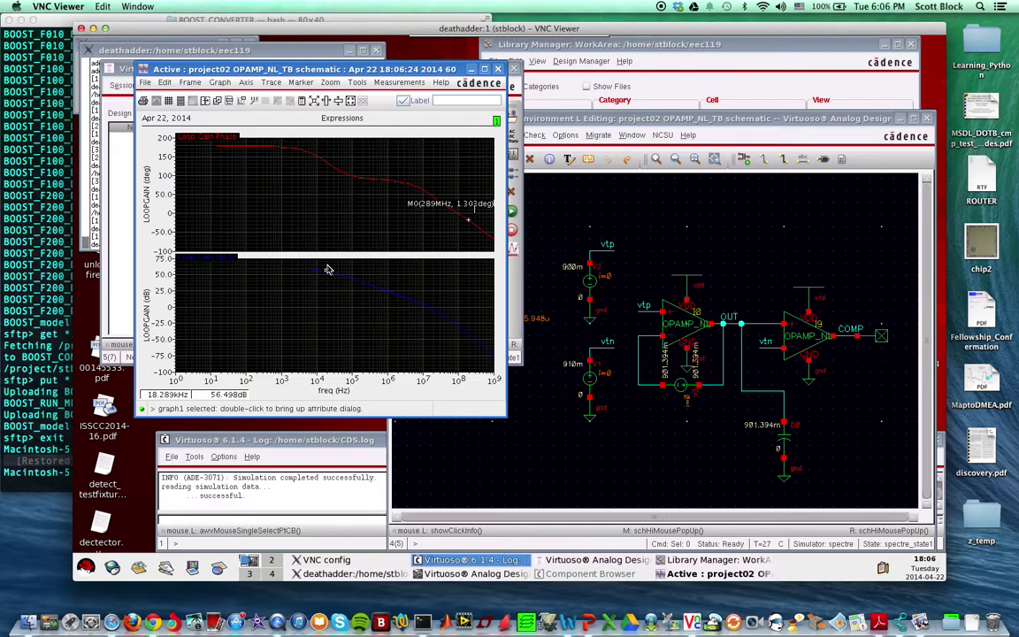
Delete the OUT-to-capacitor wires and cap the load capacitor's top pin with a no-connect
left_click(743, 367)
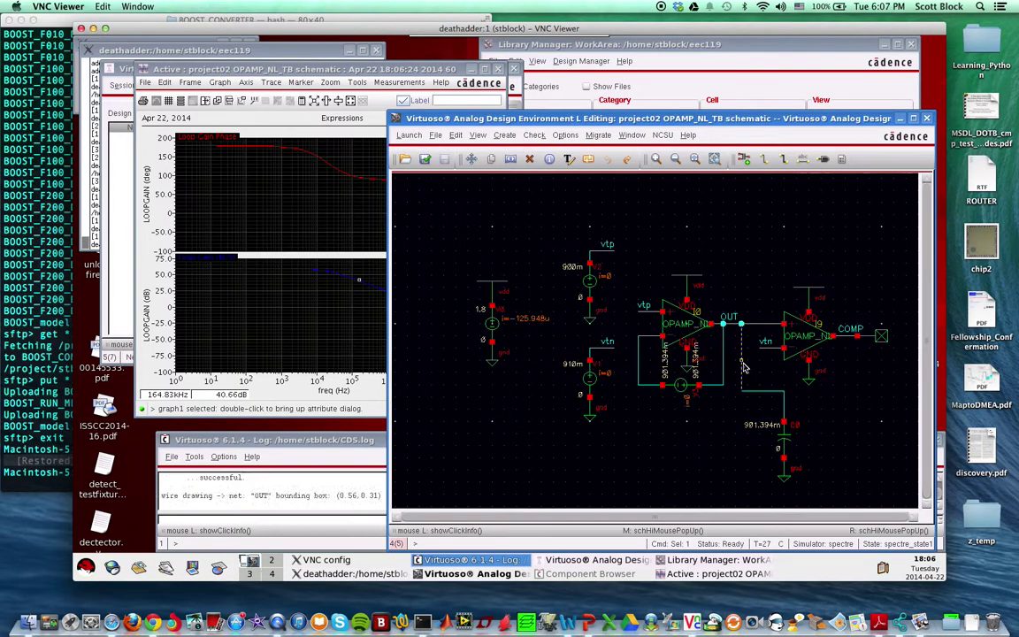
key("Delete")
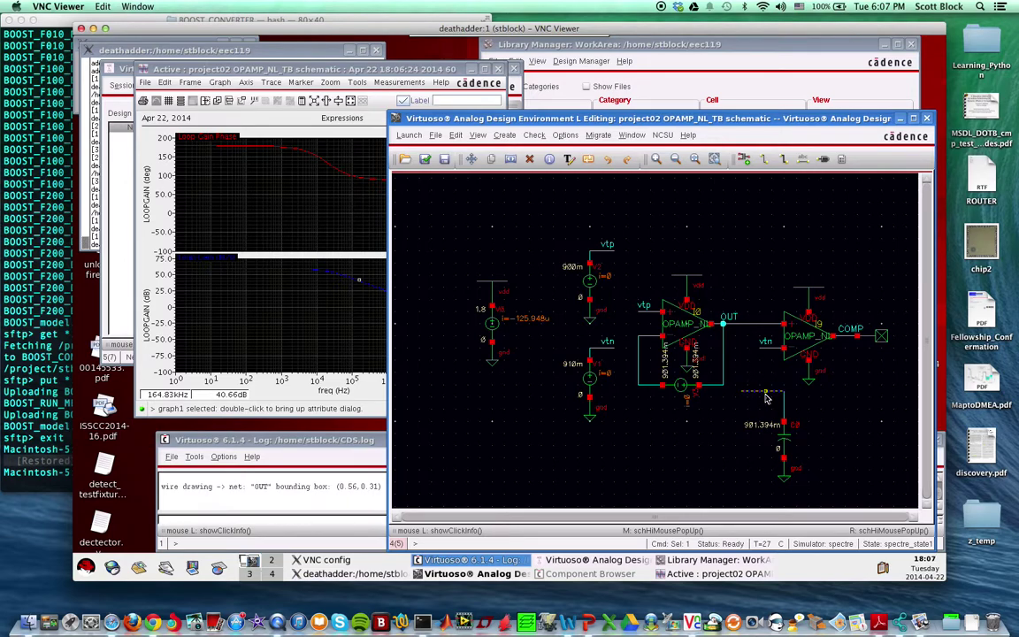
left_click(779, 398)
key("Delete")
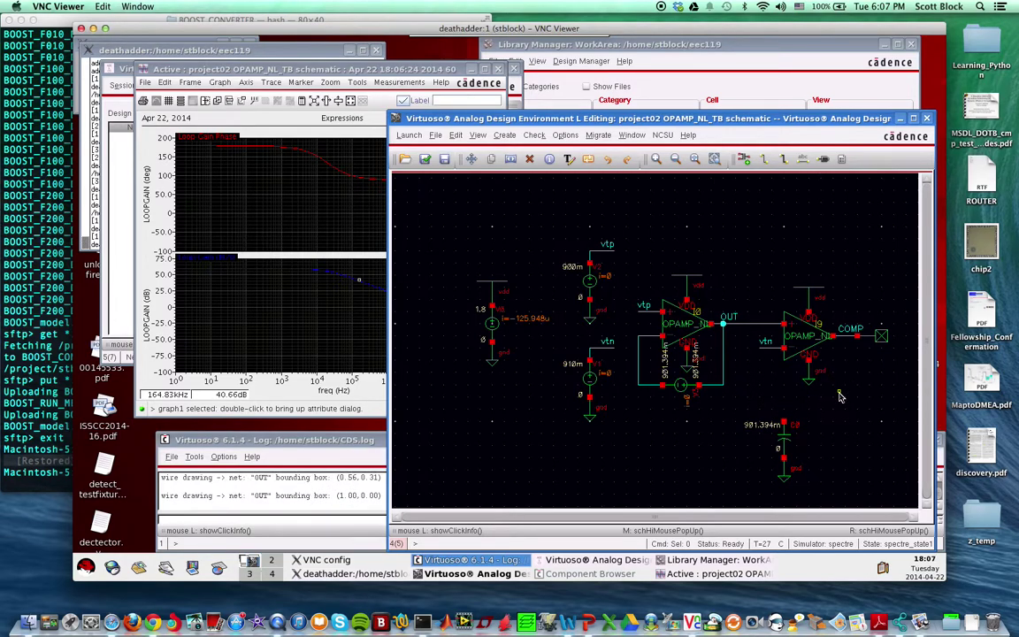
key("c")
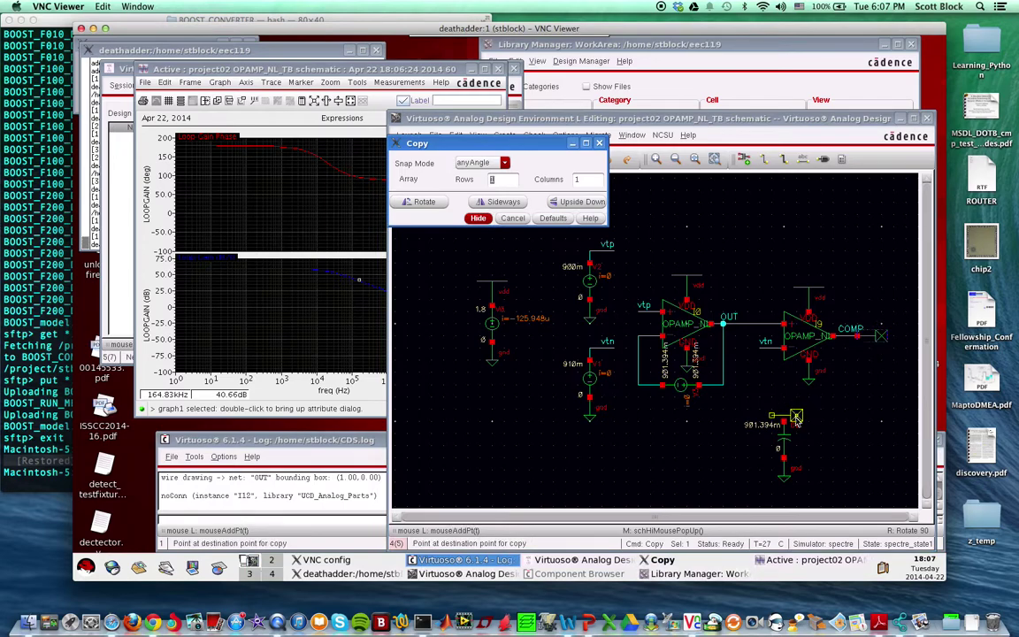
left_click(805, 423)
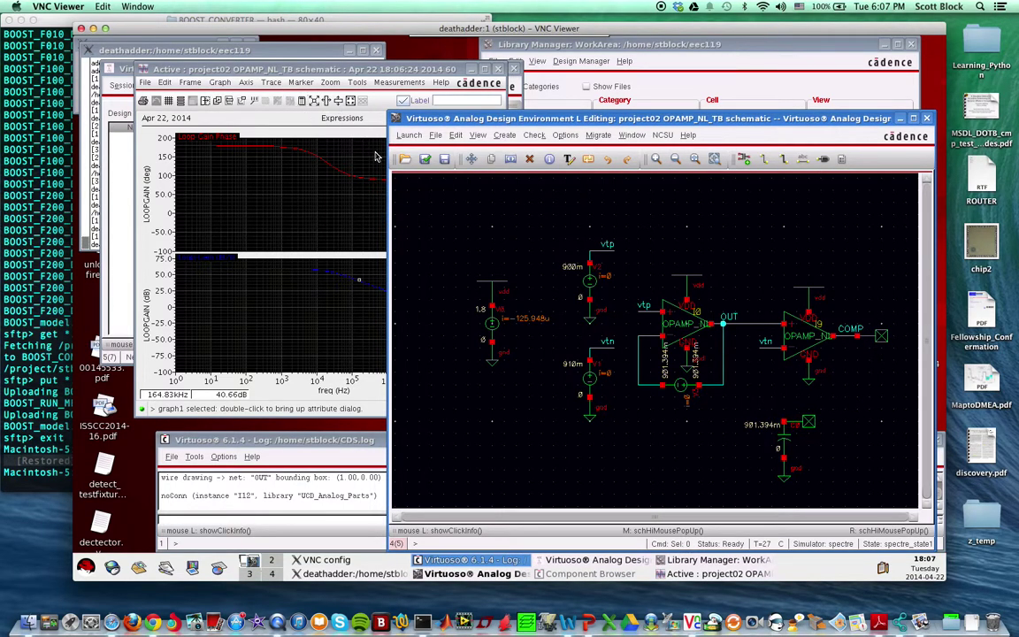
Check and save the testbench and descend into OPAMP_NL's internal schematic
left_click(424, 160)
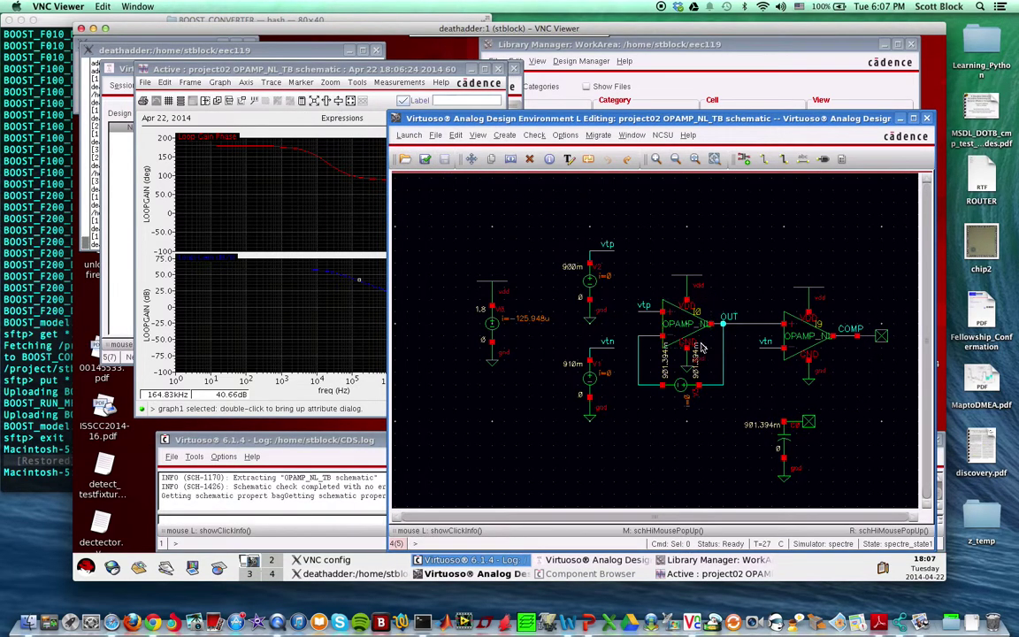
key("shift+e")
left_click(237, 93)
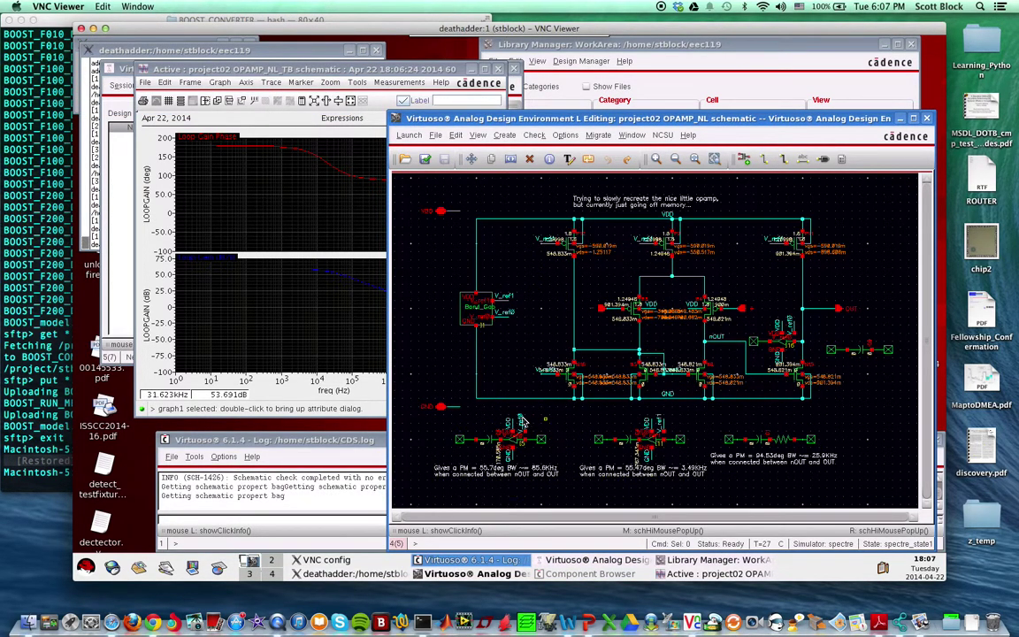
Copy capacitor C9 and place the duplicate beside the nOUT wire
left_click(759, 350)
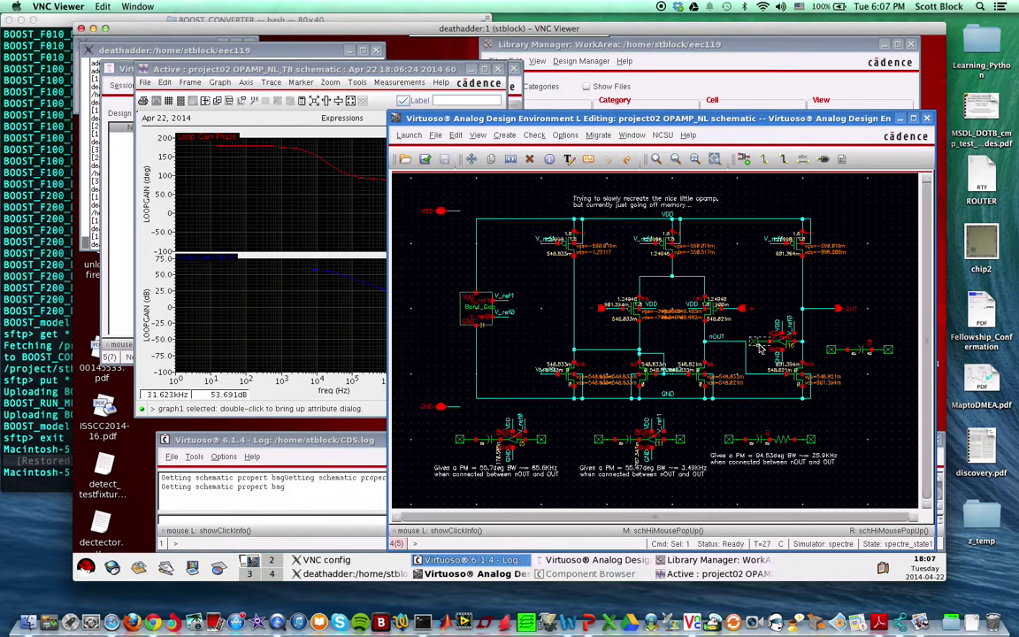
left_click(862, 352)
key("c")
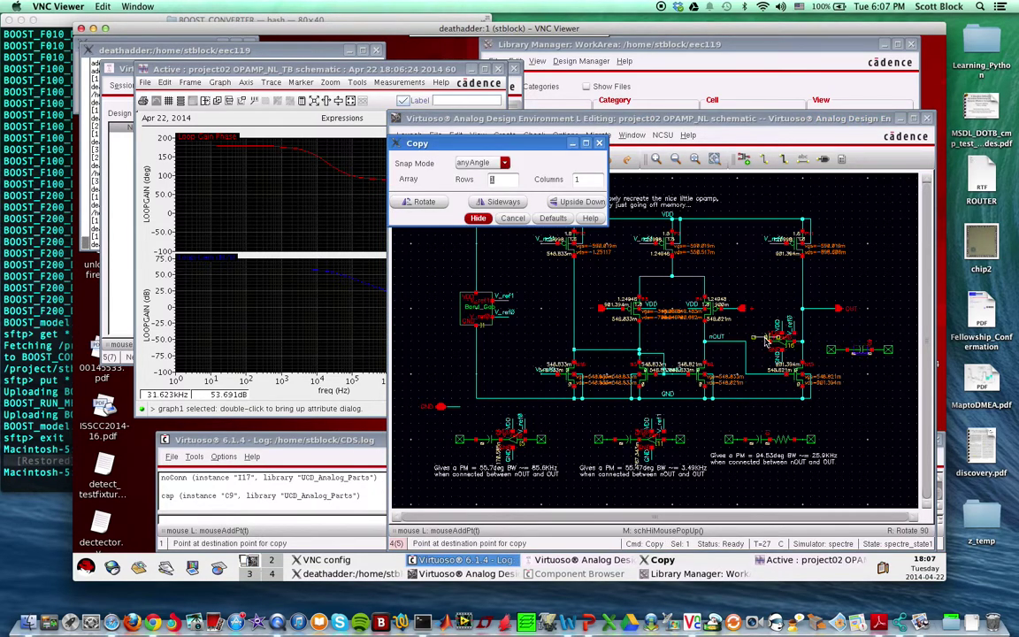
left_click(758, 346)
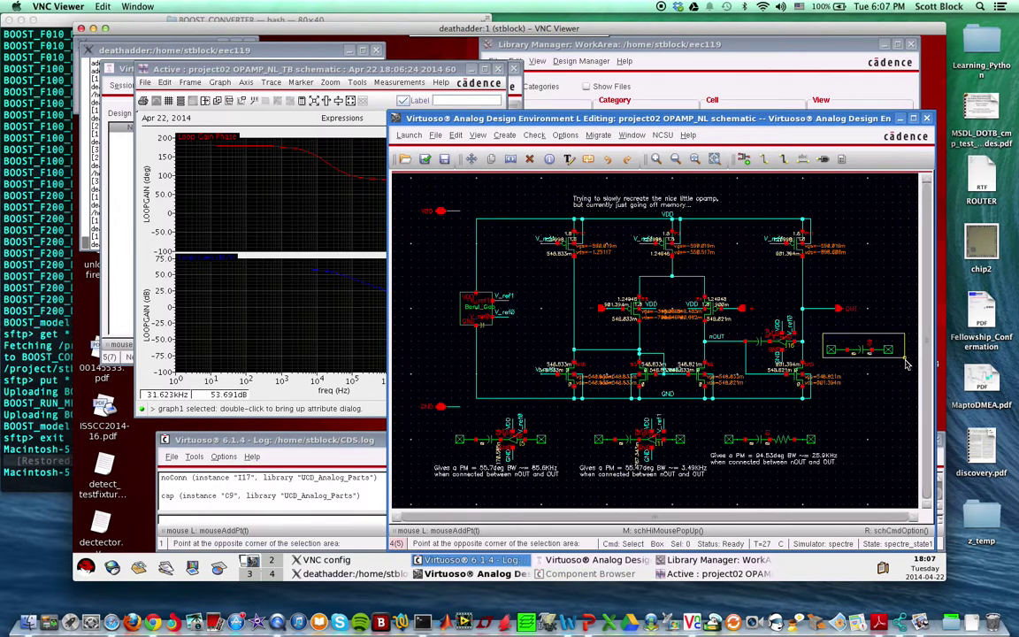
Confirm the new capacitor C10 is 400f F, then check and save the OPAMP_NL schematic
double_click(759, 343)
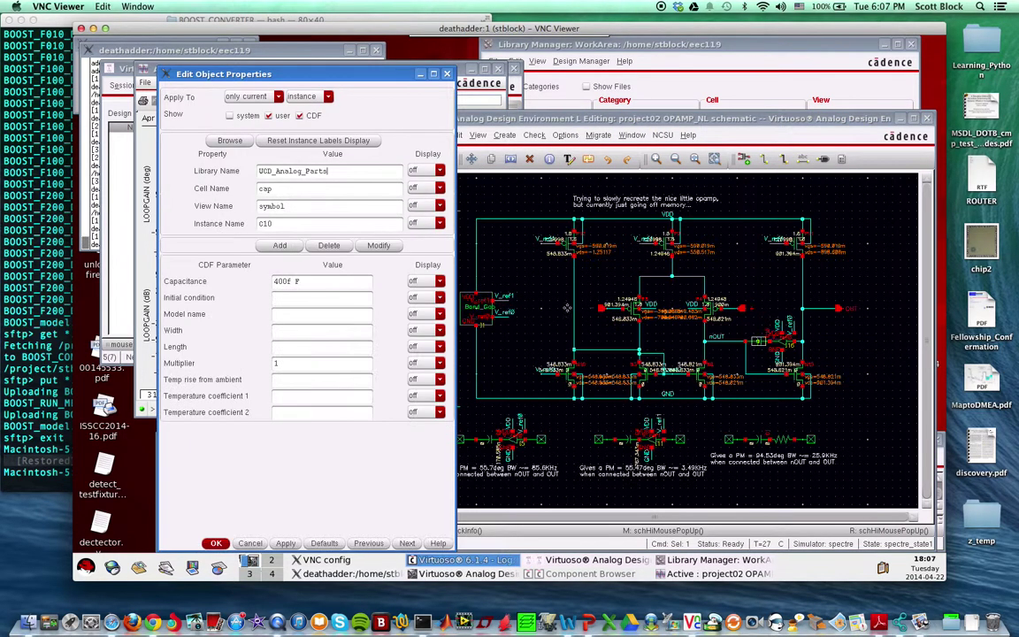
left_click(215, 543)
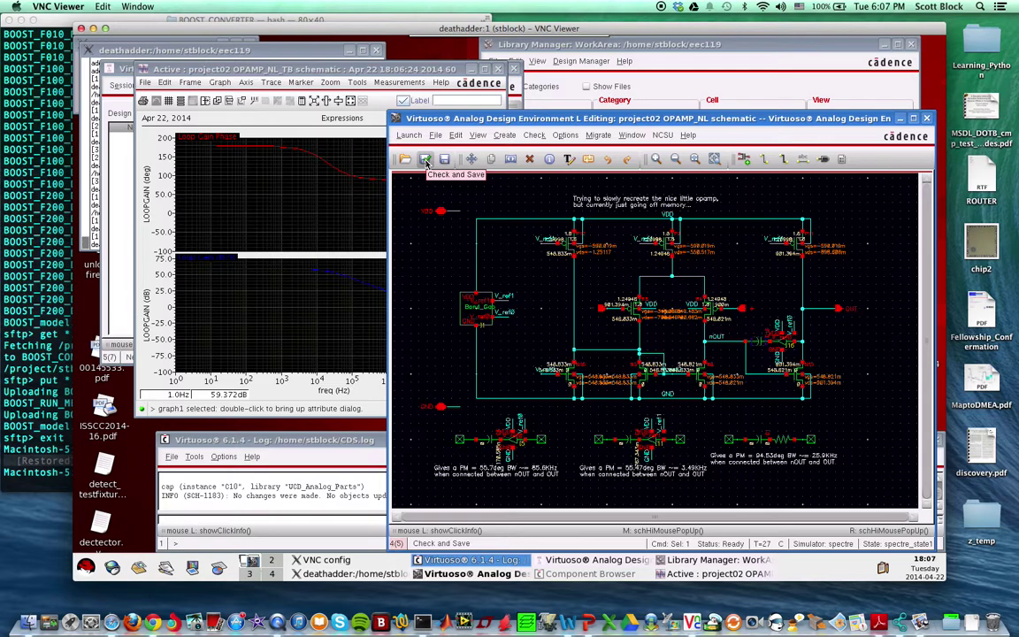
left_click(426, 161)
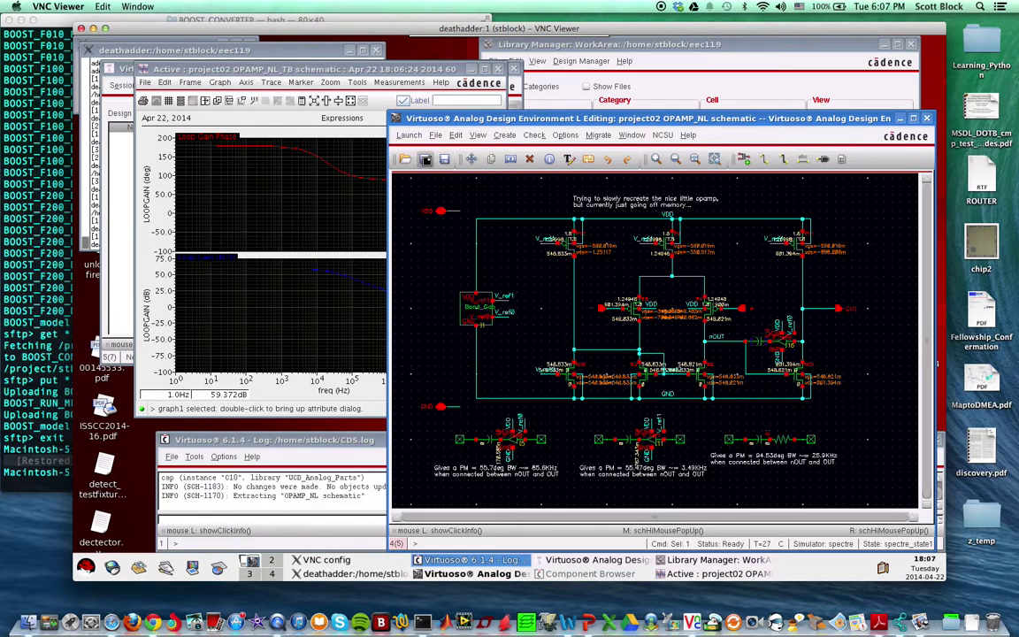
left_click(130, 69)
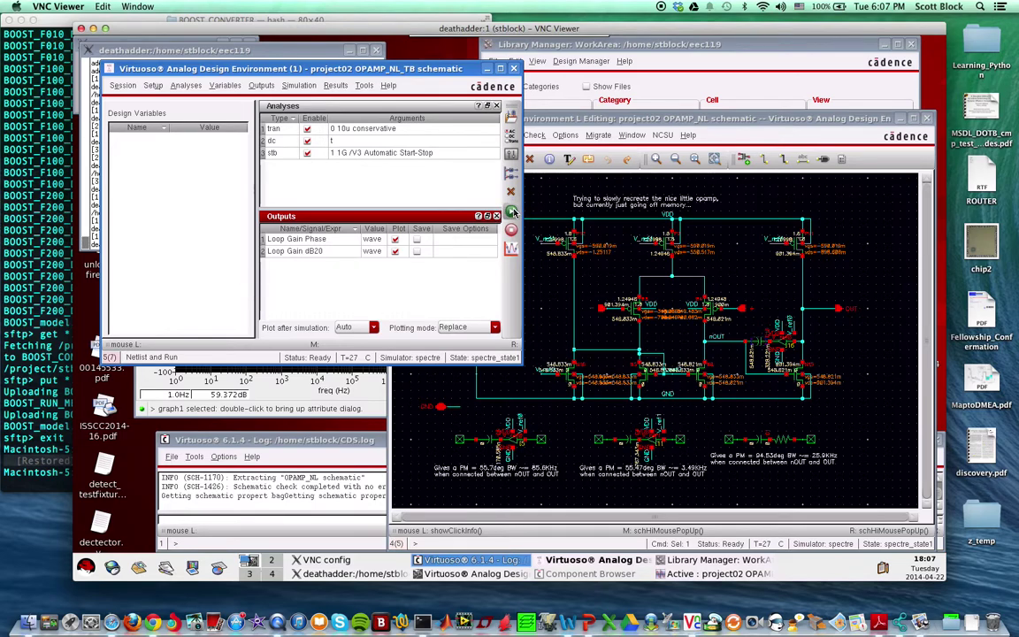
Netlist and run the test bench simulation with C10 added
left_click(512, 212)
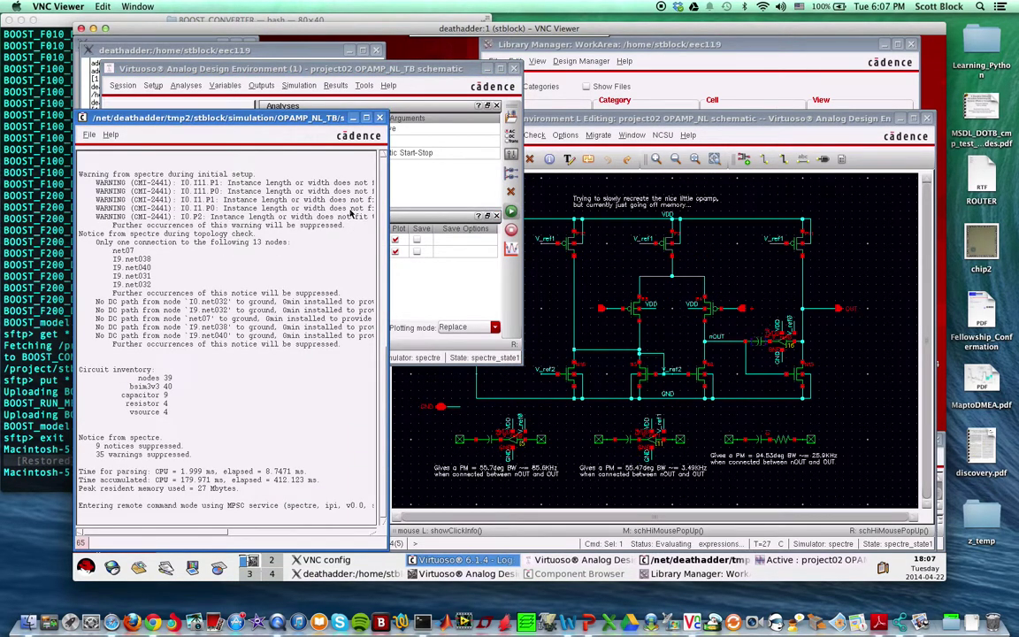
left_click(379, 117)
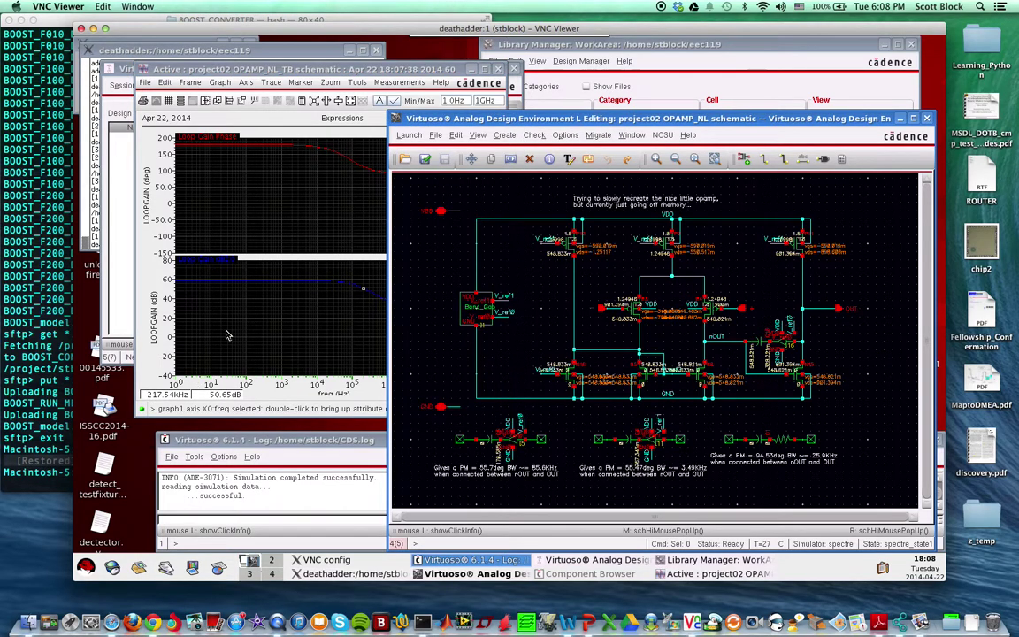
left_click(389, 68)
left_click_drag(389, 68, 385, 81)
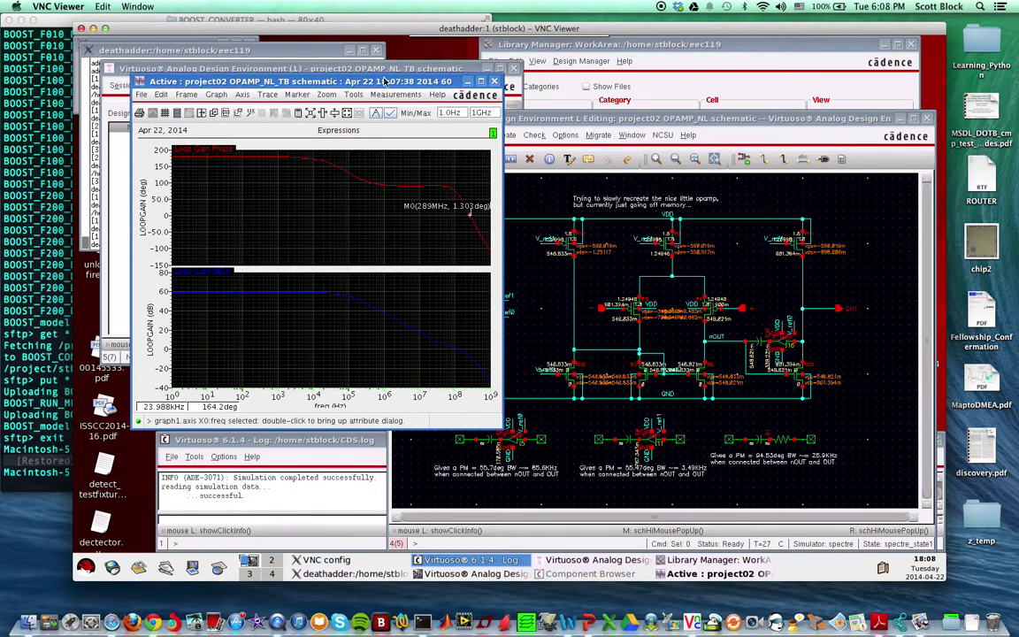
left_click(348, 68)
Plot the stb analysis phase margin with Direct Plot, reading 55.7363 degrees
left_click(335, 85)
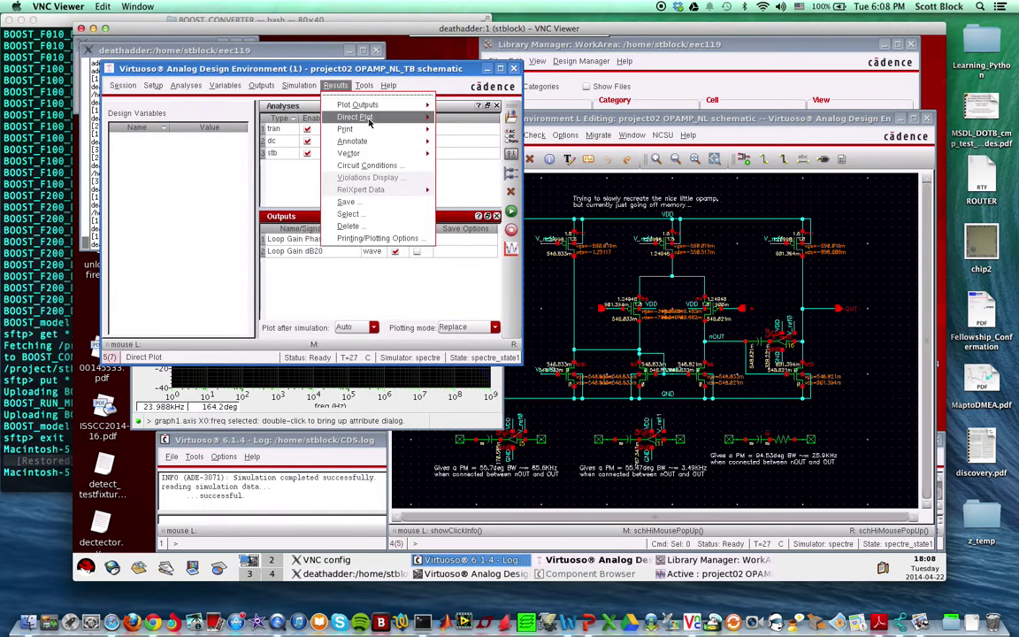
mouse_move(370, 124)
left_click(469, 115)
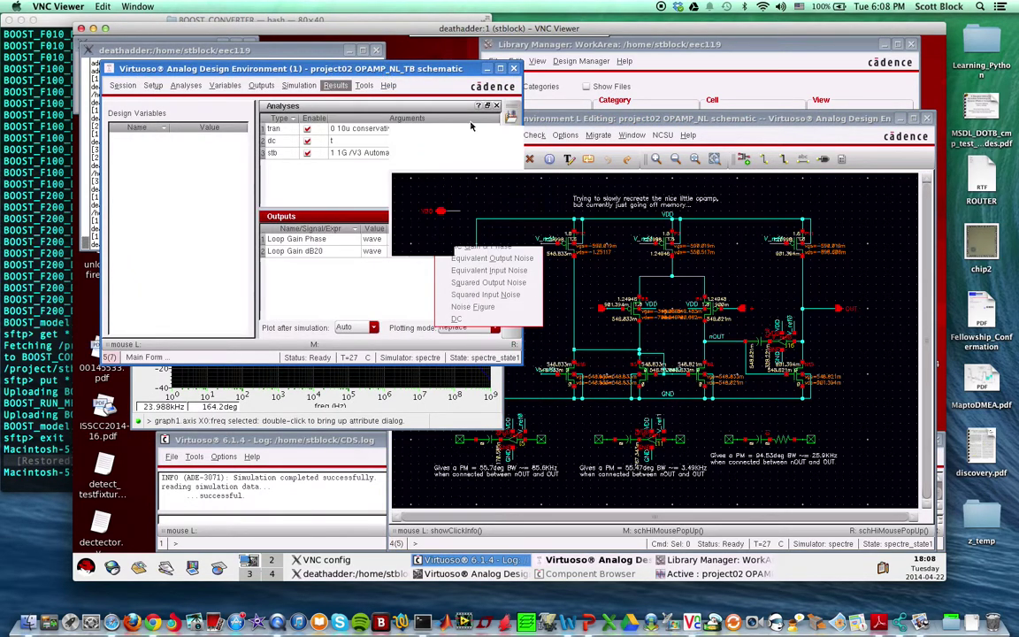
left_click(137, 93)
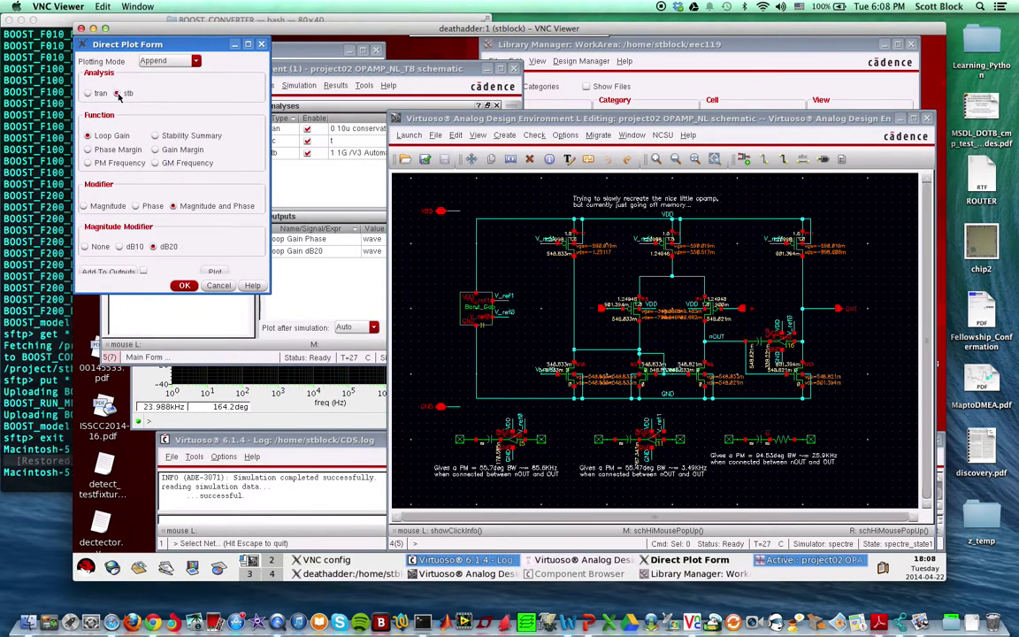
left_click(89, 150)
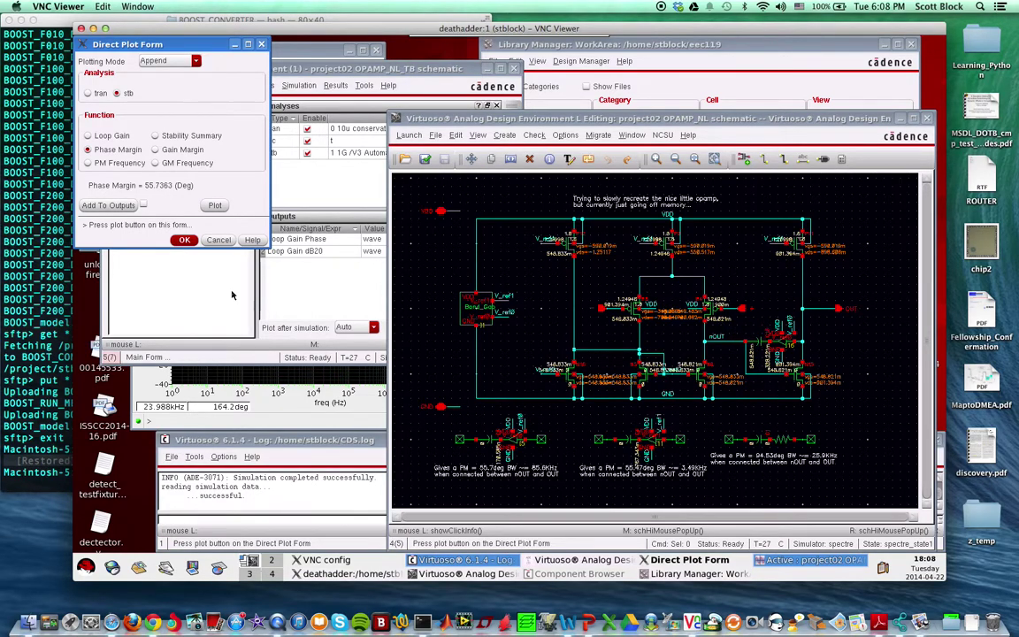
left_click(762, 344)
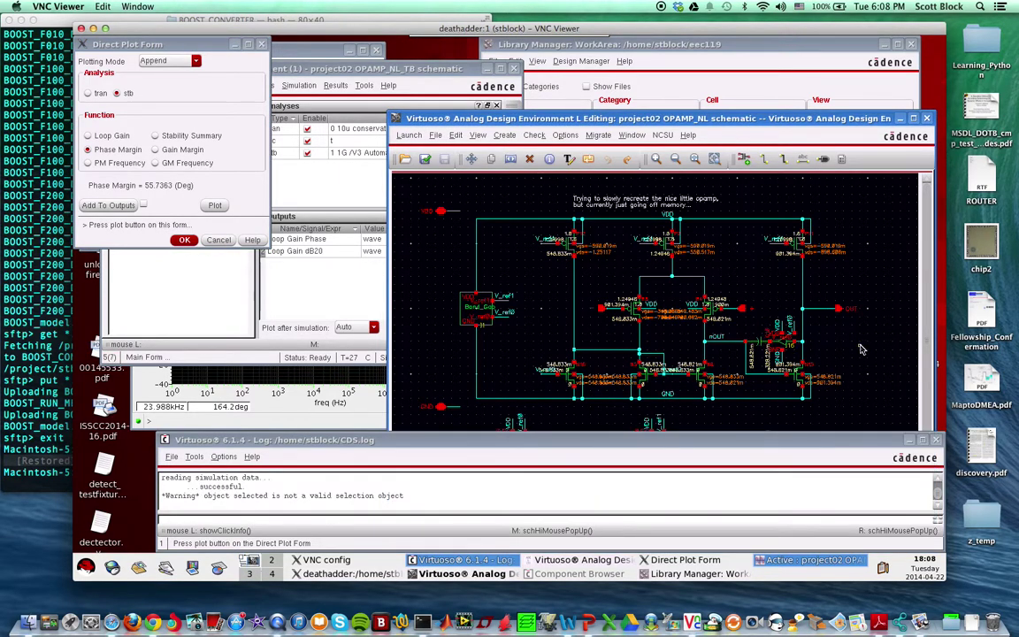
key("Escape")
Change C10 to 500f F, check and save, and re-run the simulation
double_click(754, 351)
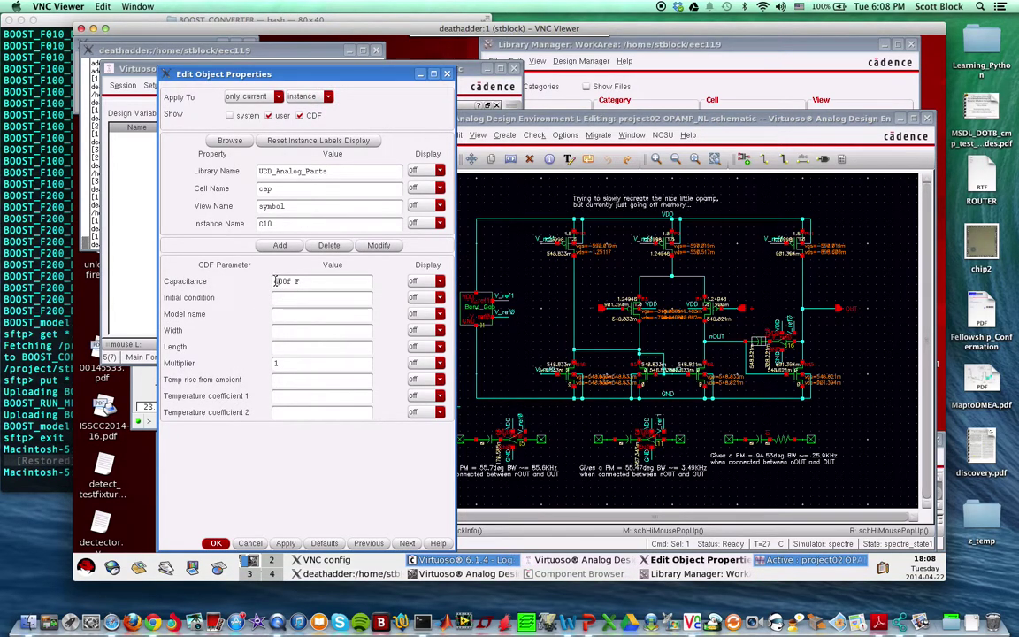
left_click(216, 542)
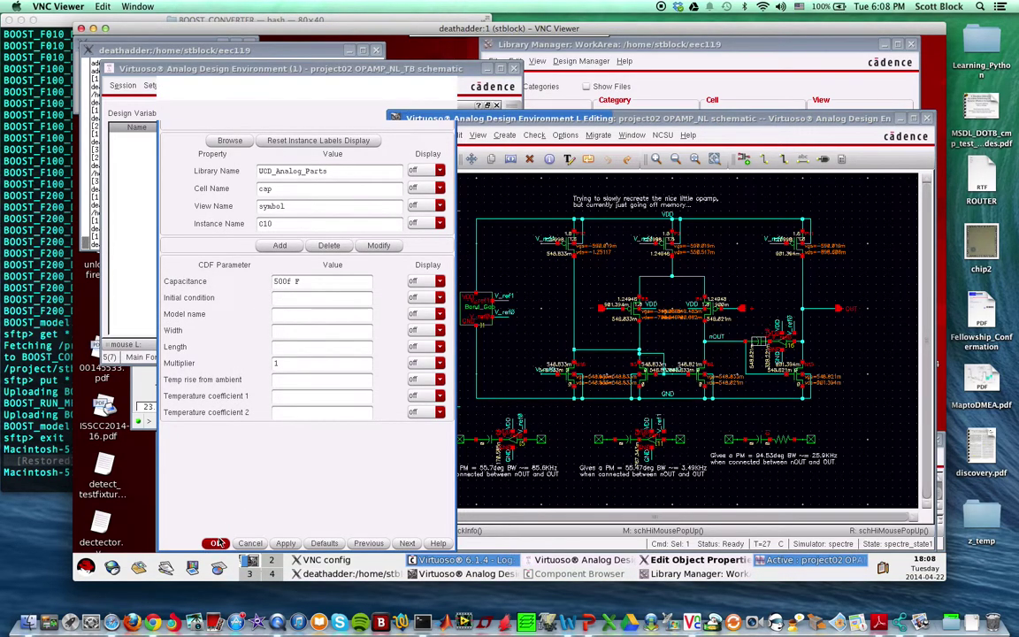
key("shift+x")
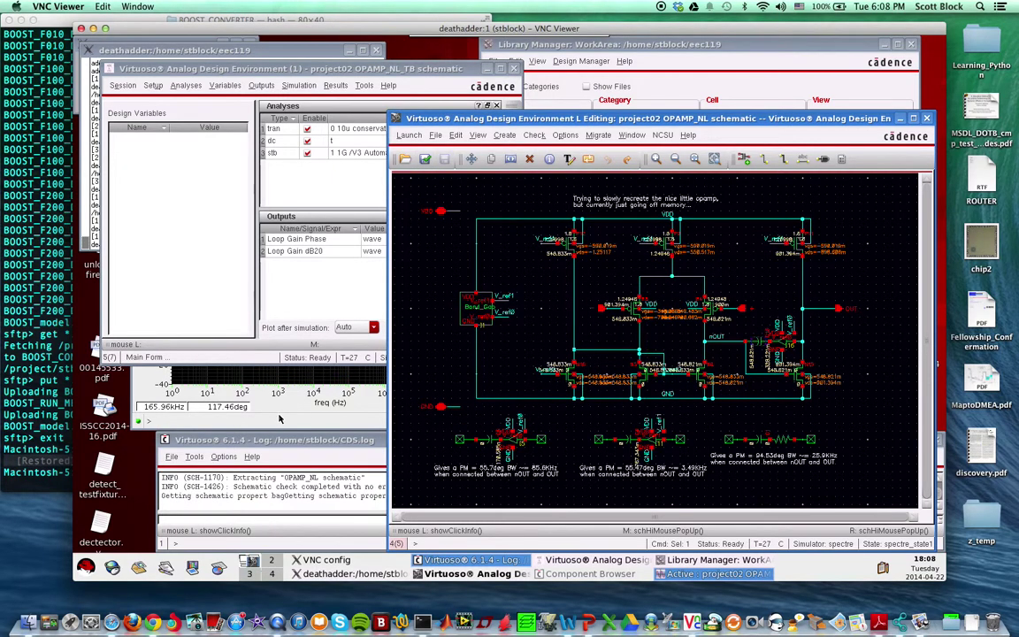
left_click(253, 377)
left_click(439, 71)
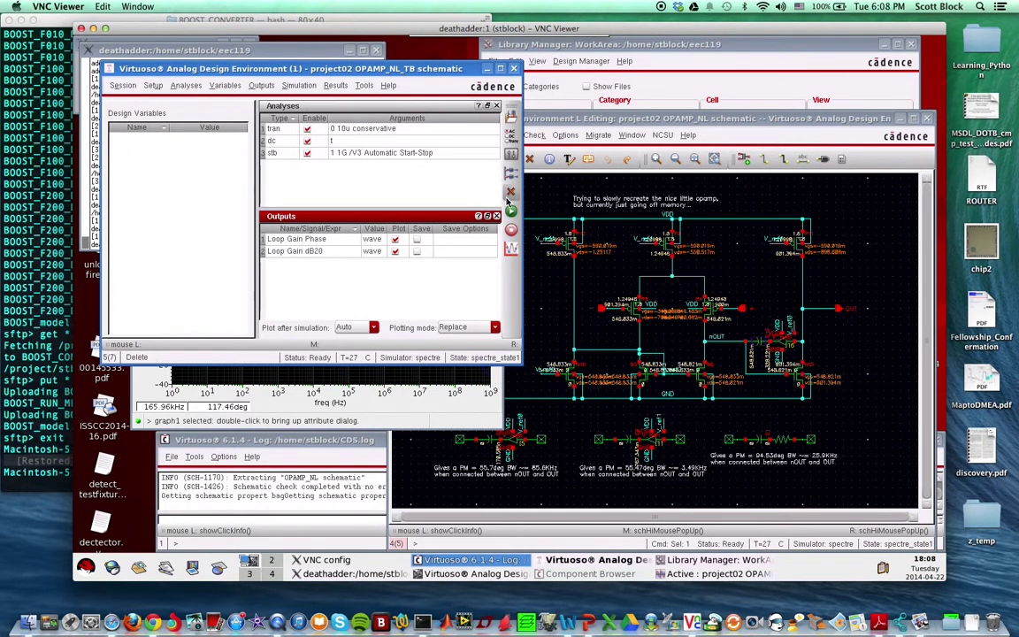
left_click(511, 211)
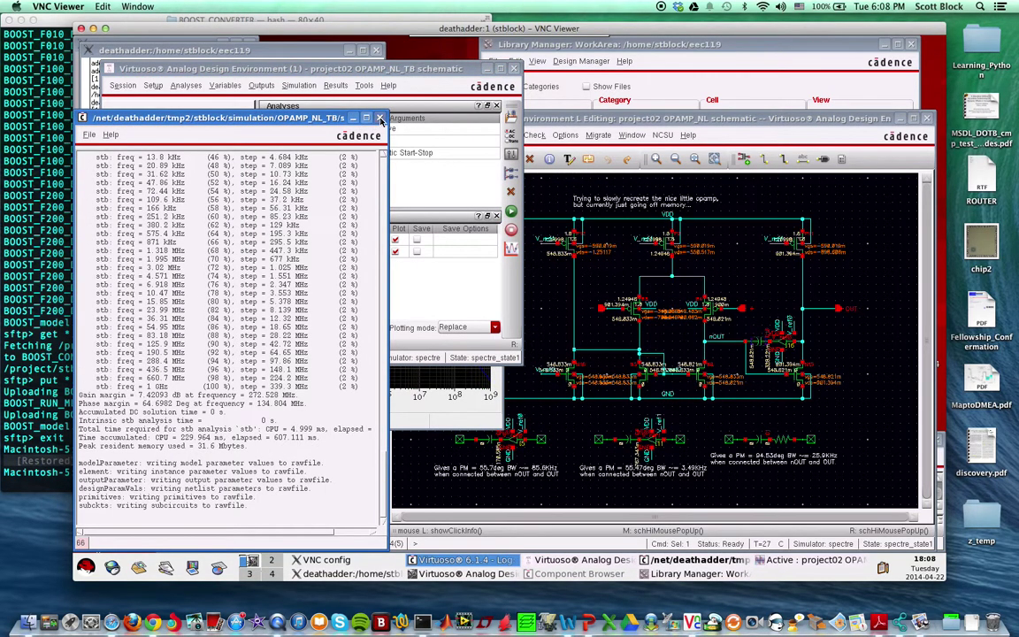
Plot the stb phase margin with Direct Plot, now 64.6982 degrees
left_click(337, 85)
mouse_move(354, 117)
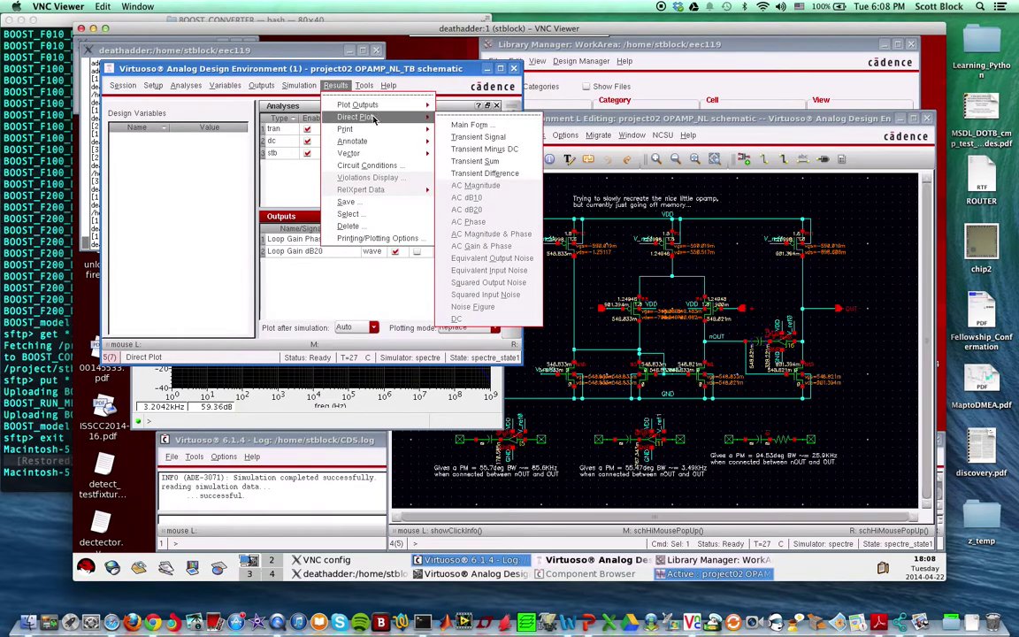
left_click(466, 119)
left_click(119, 93)
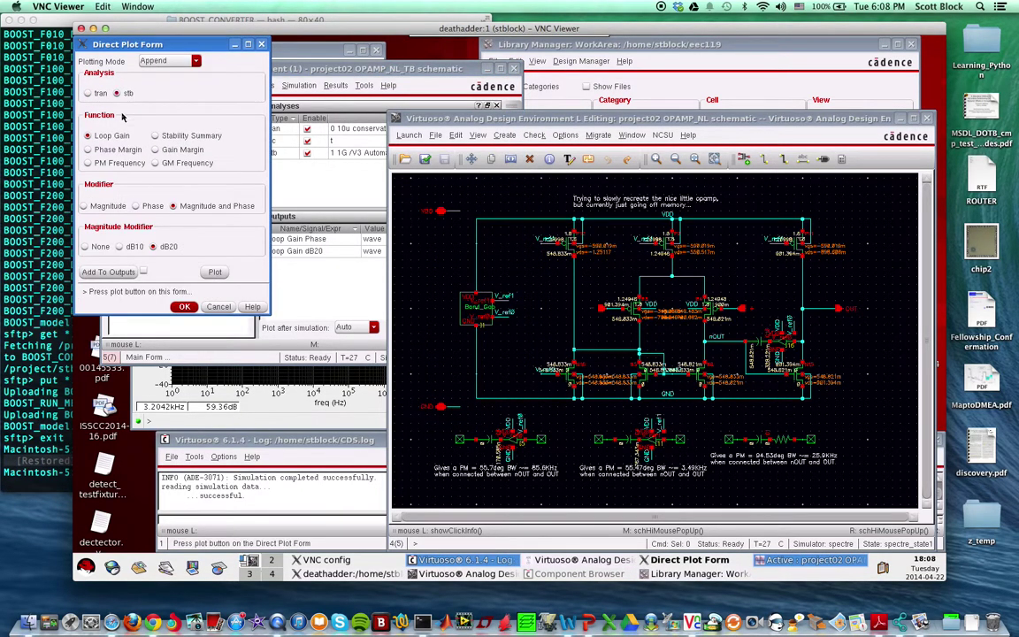
left_click(116, 150)
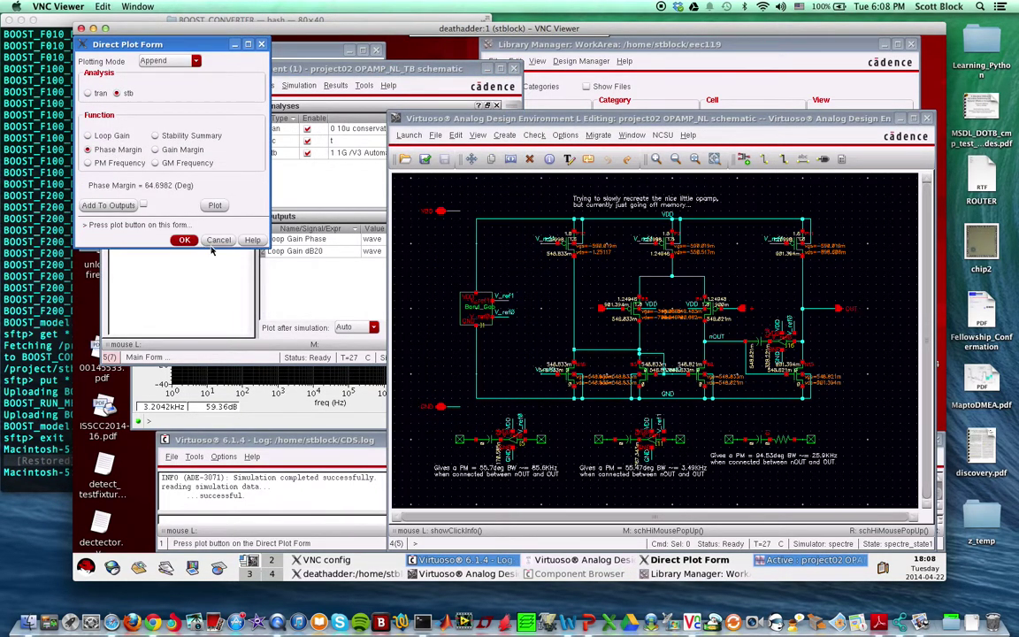
left_click(183, 240)
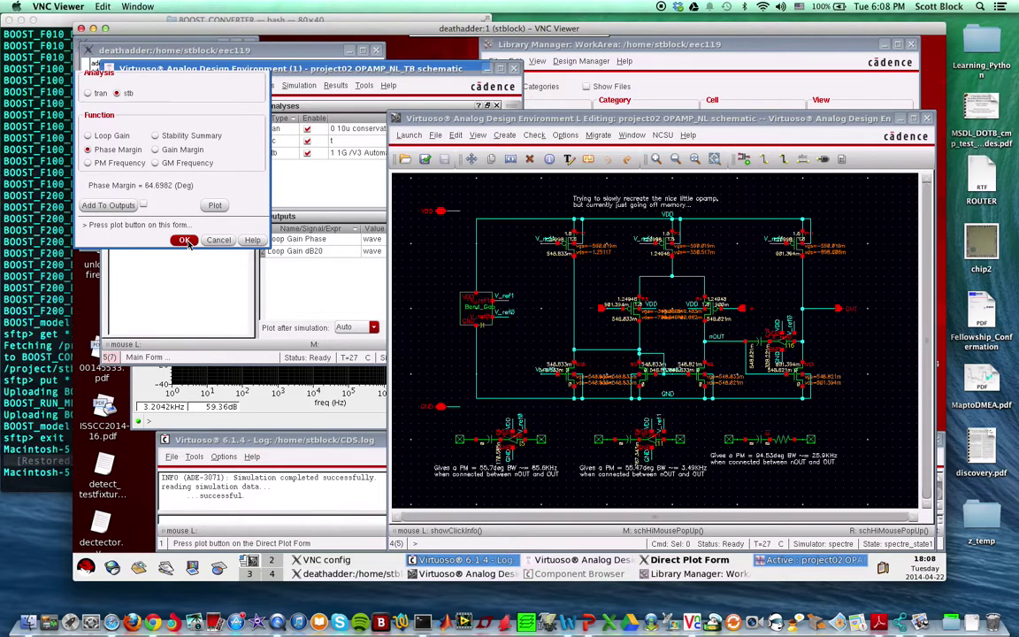
Set C10's capacitance back to 400f F, then check and save the schematic
double_click(772, 343)
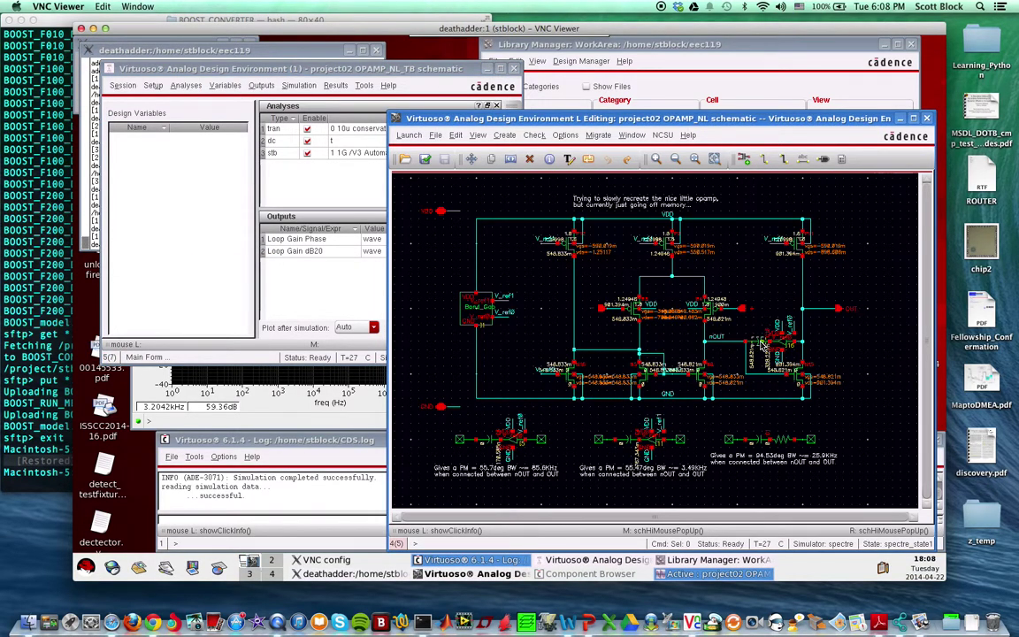
left_click(276, 281)
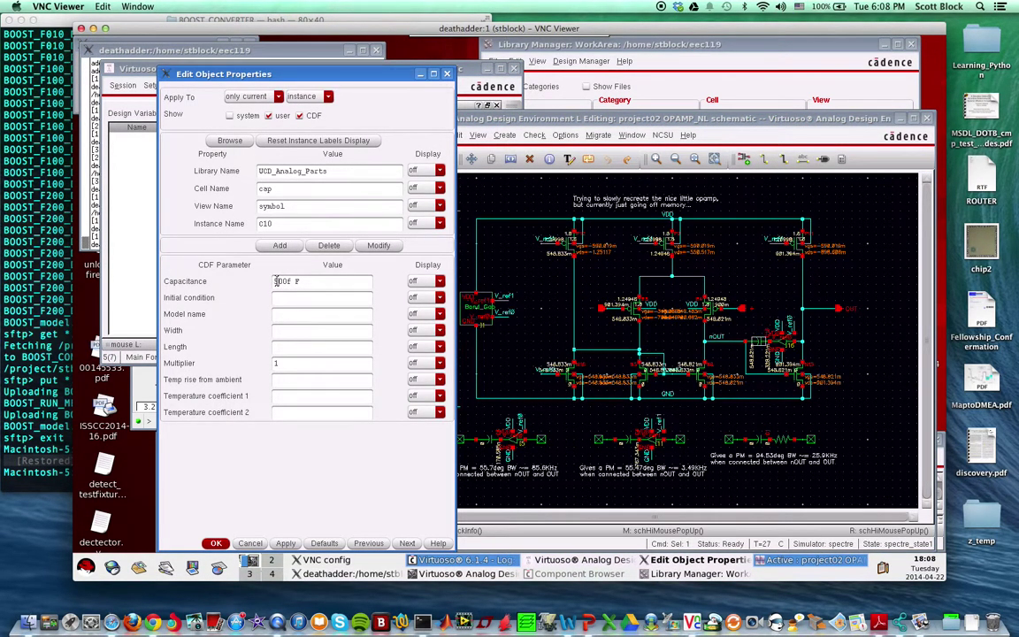
left_click(216, 542)
key("shift+x")
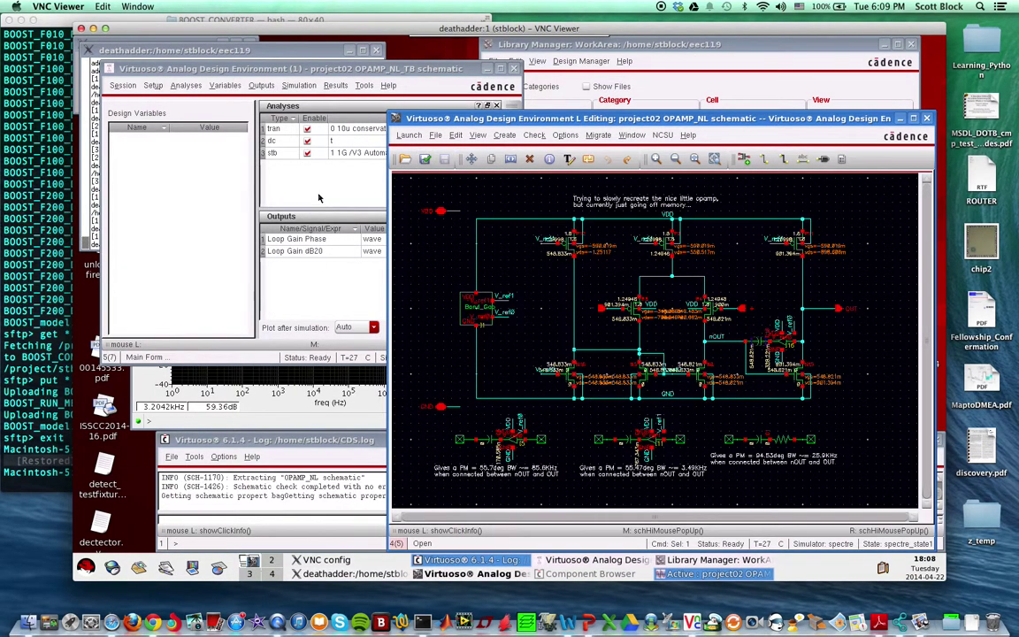
Re-run the simulation, which again gives a 55.7363° phase margin
left_click(362, 149)
left_click(511, 210)
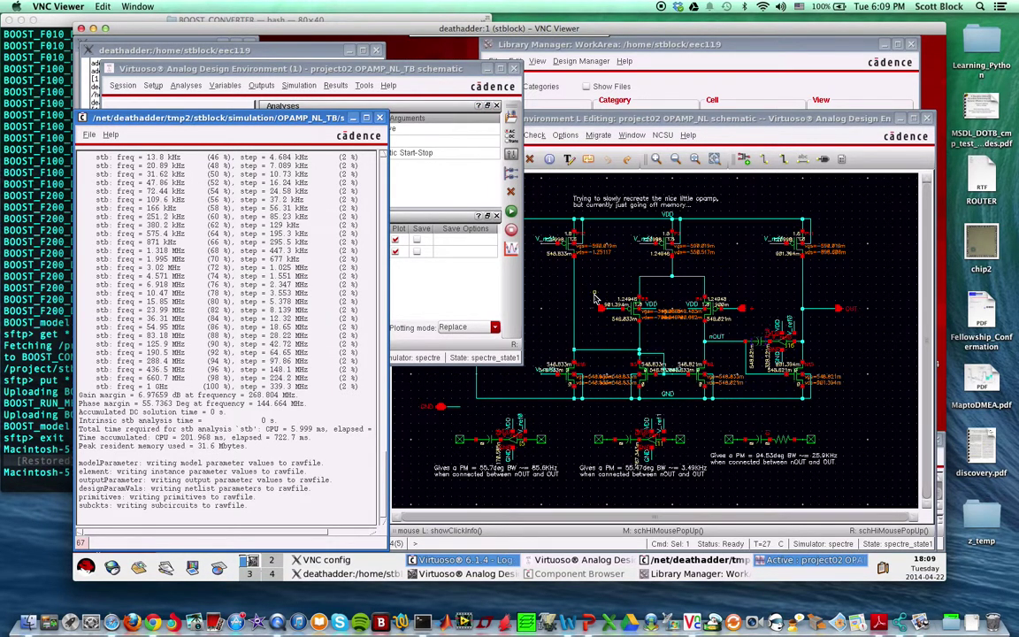
left_click(381, 118)
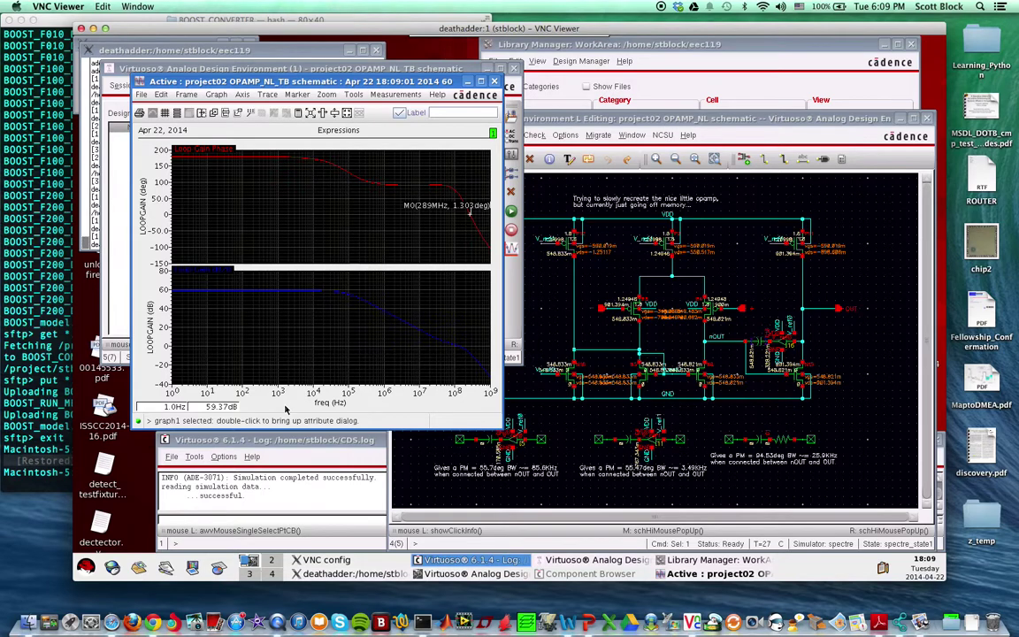